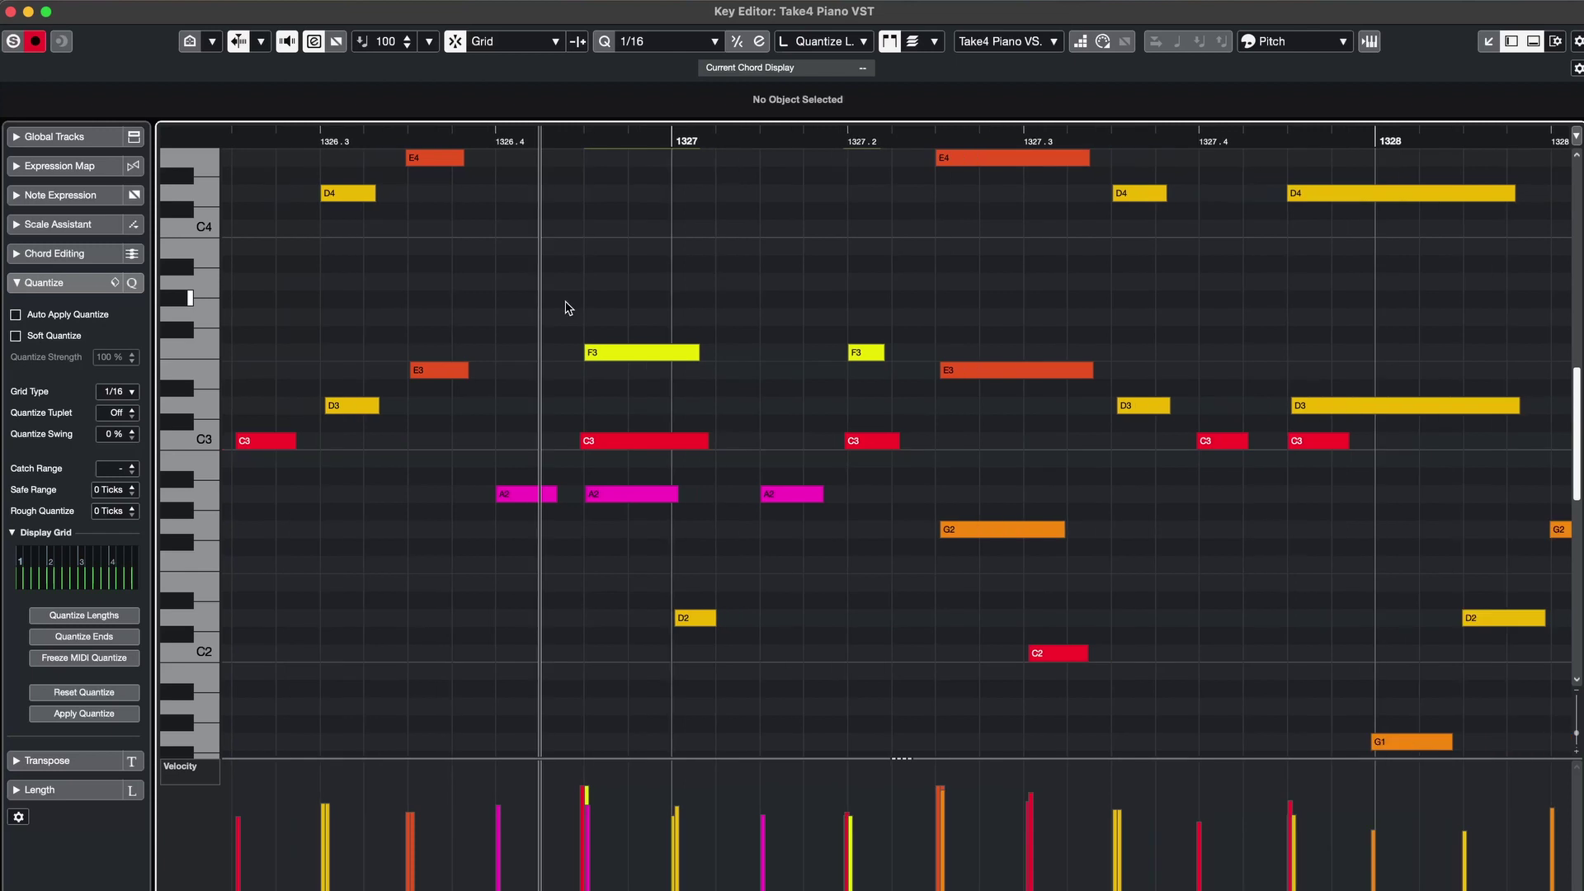
Select all notes of the Take4 Piano VST part and quantize them to the 1/16 grid
{"action": "key", "text": "super+a"}
{"action": "left_click_drag", "start_coordinate": [546, 295], "coordinate": [744, 381]}
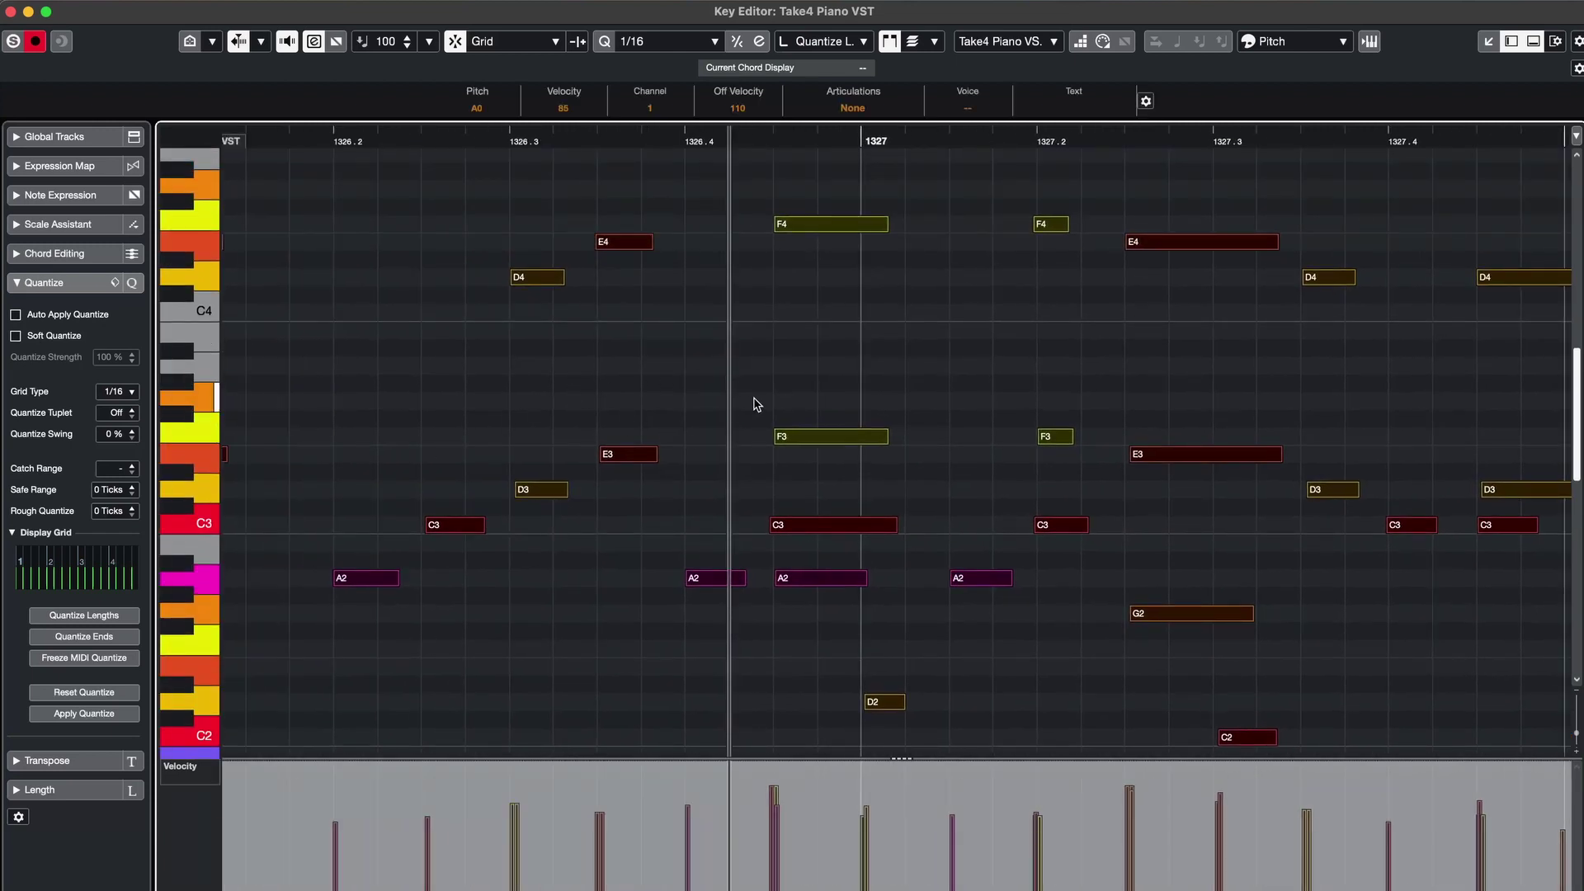
{"action": "key", "text": "q"}
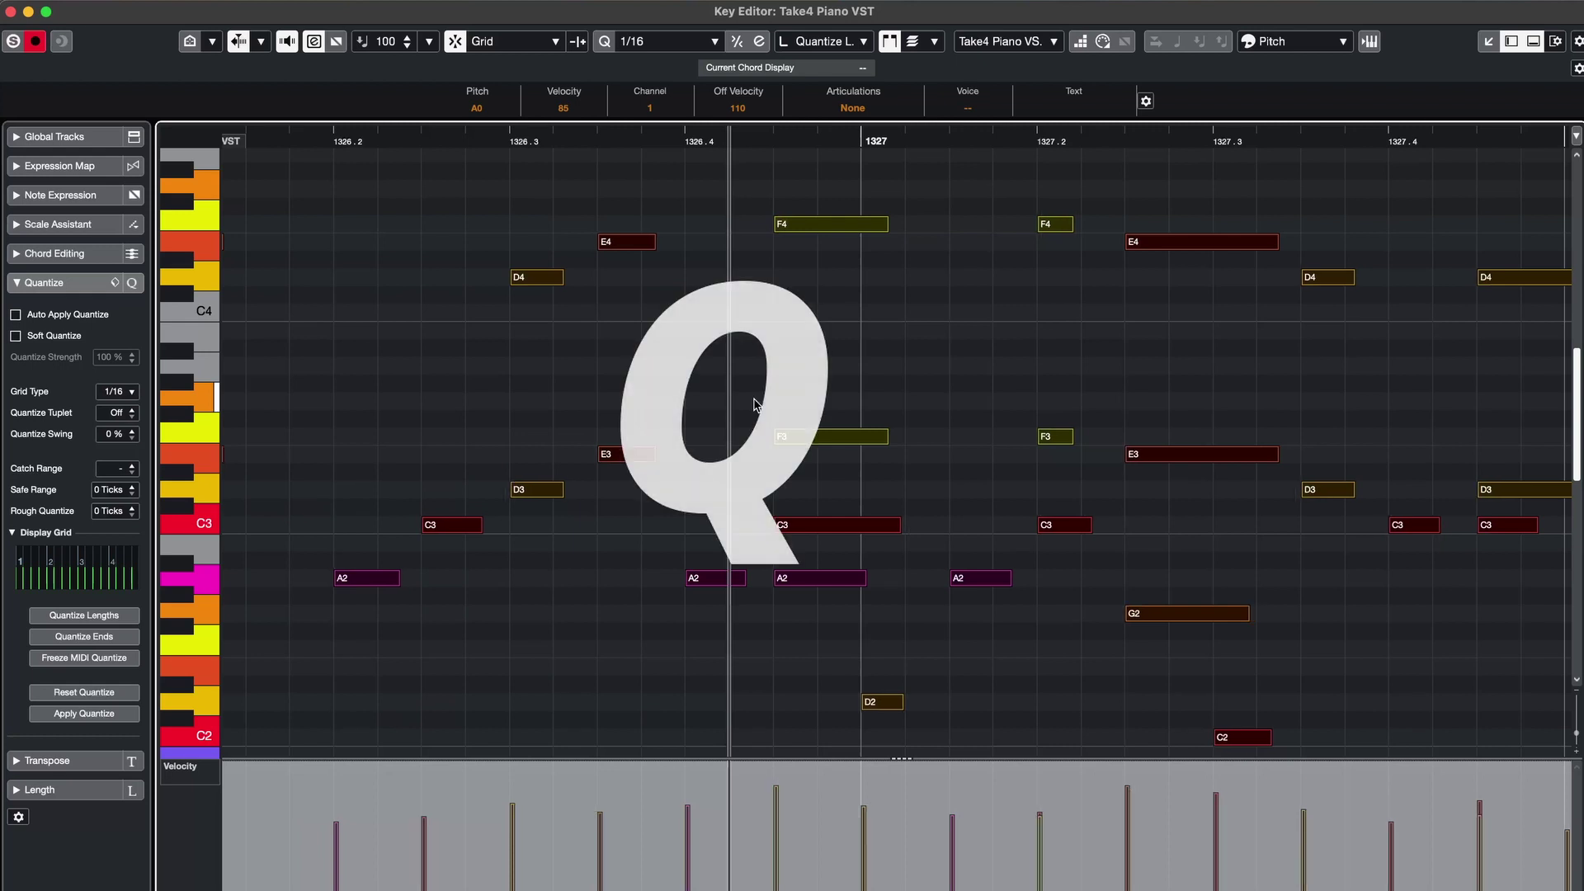
{"action": "left_click", "coordinate": [753, 404]}
{"action": "left_click", "coordinate": [769, 138]}
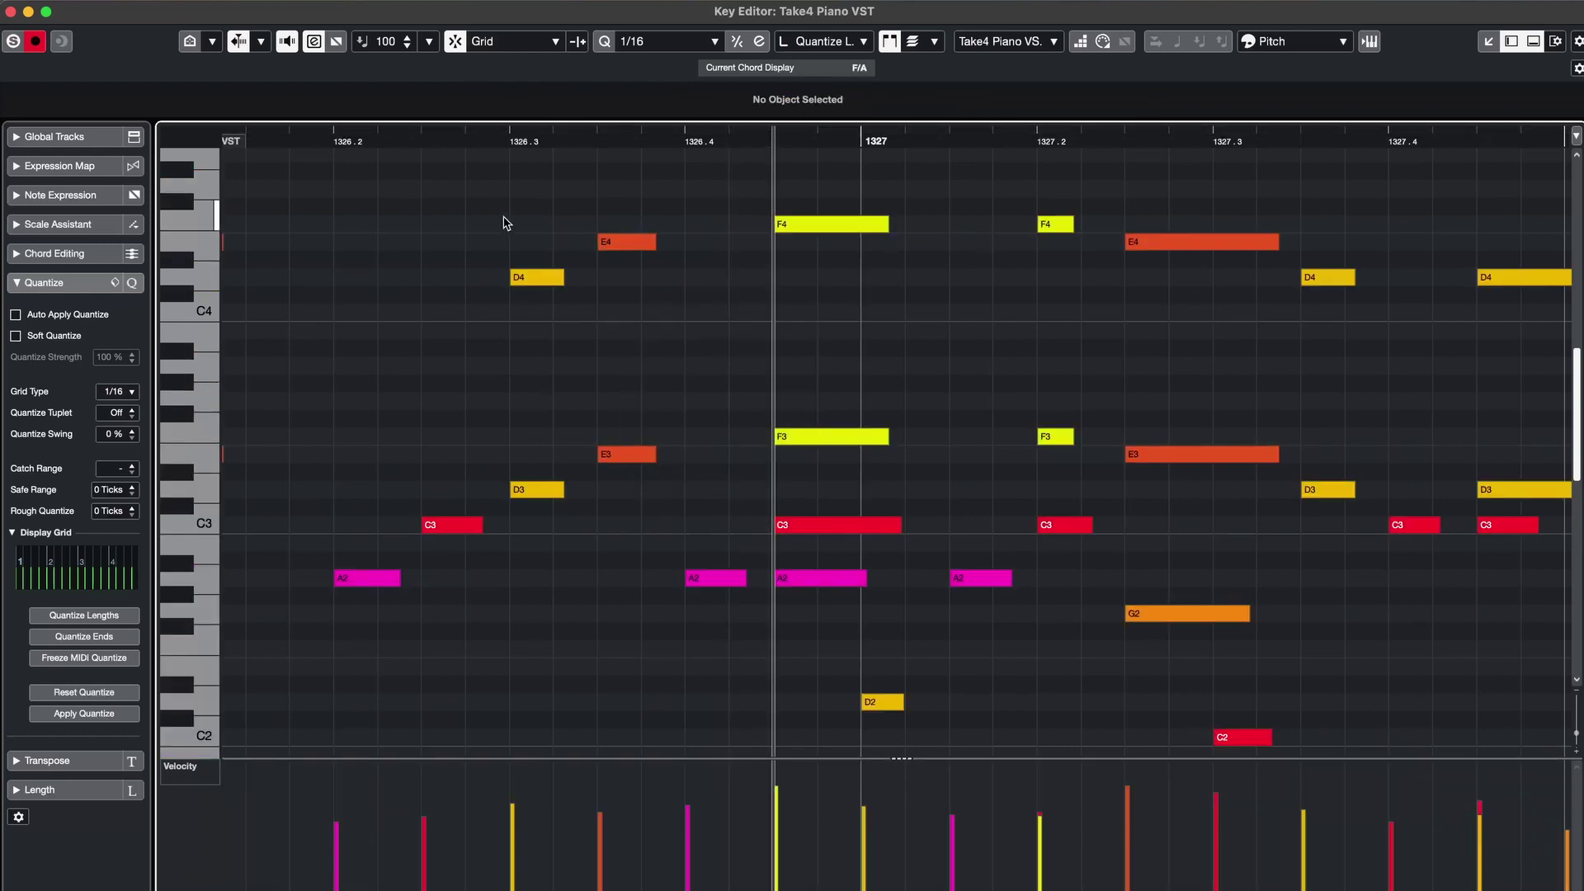
Examine how the quantized notes line up with the 1/16 grid lines around bars 1326 and 1327
{"action": "left_click_drag", "start_coordinate": [505, 222], "coordinate": [1163, 728]}
{"action": "left_click", "coordinate": [499, 417]}
{"action": "scroll", "coordinate": [475, 380], "scroll_direction": "up", "scroll_amount": 4}
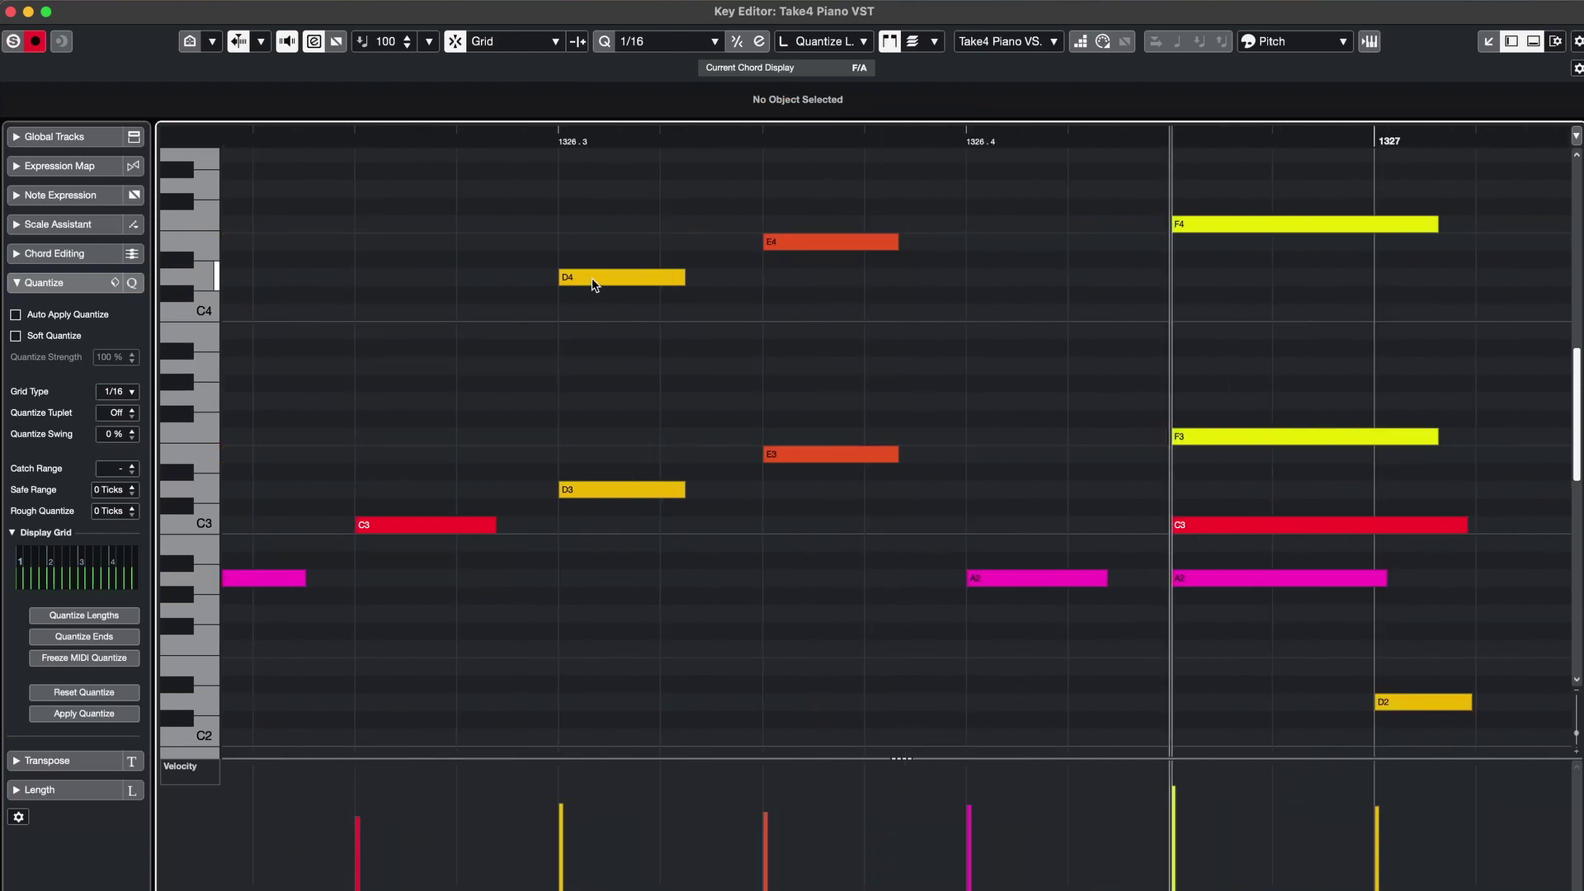
{"action": "scroll", "coordinate": [825, 331], "scroll_direction": "right", "scroll_amount": 4}
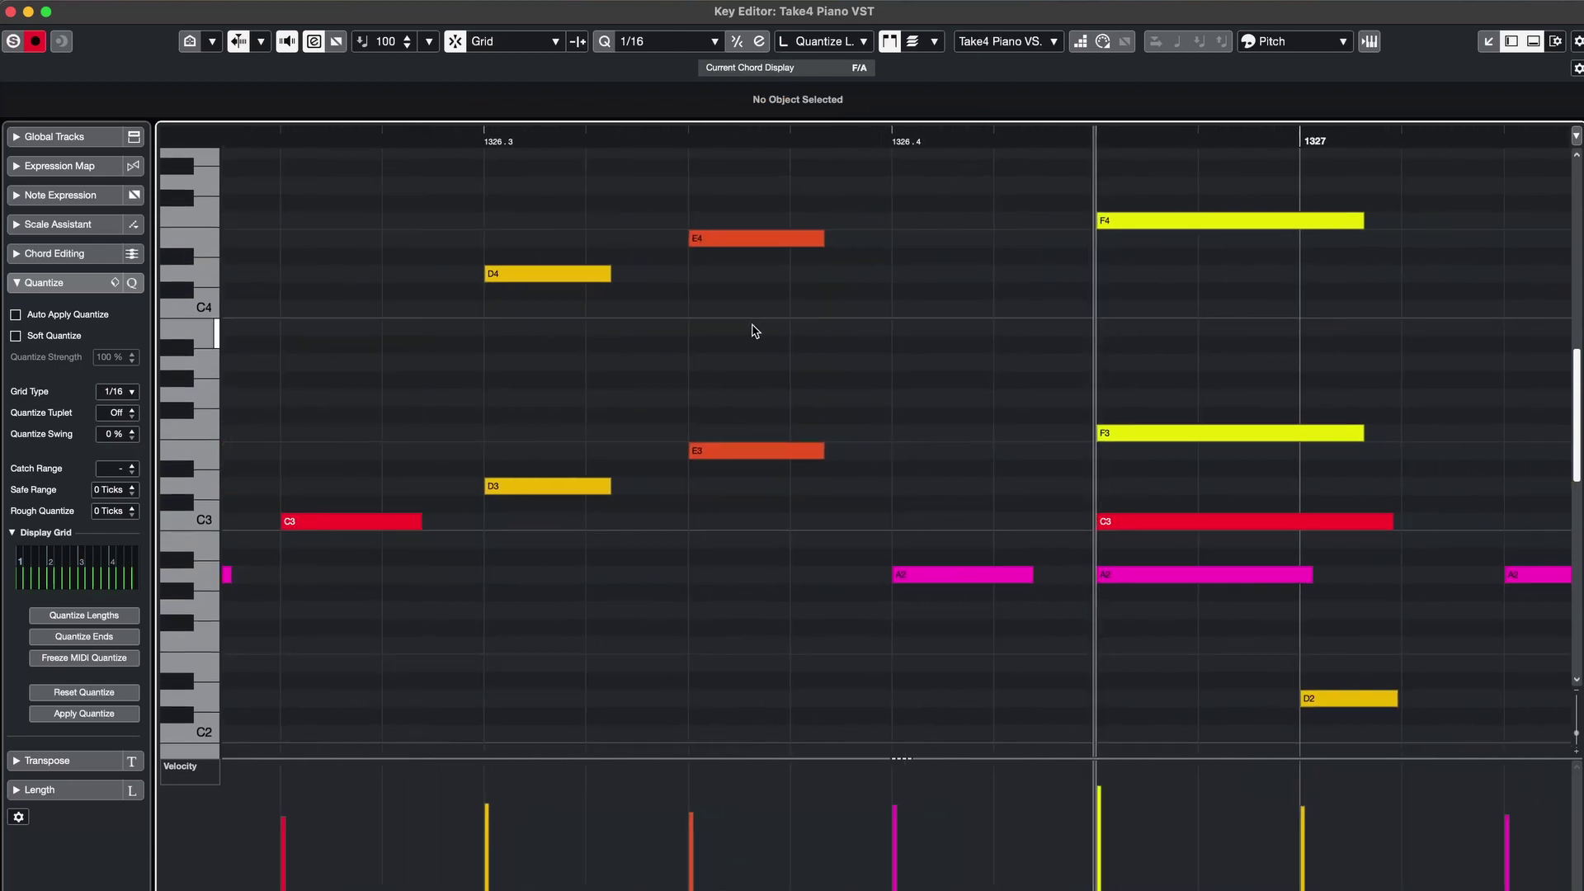
{"action": "scroll", "coordinate": [898, 566], "scroll_direction": "up", "scroll_amount": 3}
{"action": "scroll", "coordinate": [911, 565], "scroll_direction": "right", "scroll_amount": 6}
{"action": "scroll", "coordinate": [911, 565], "scroll_direction": "down", "scroll_amount": 2}
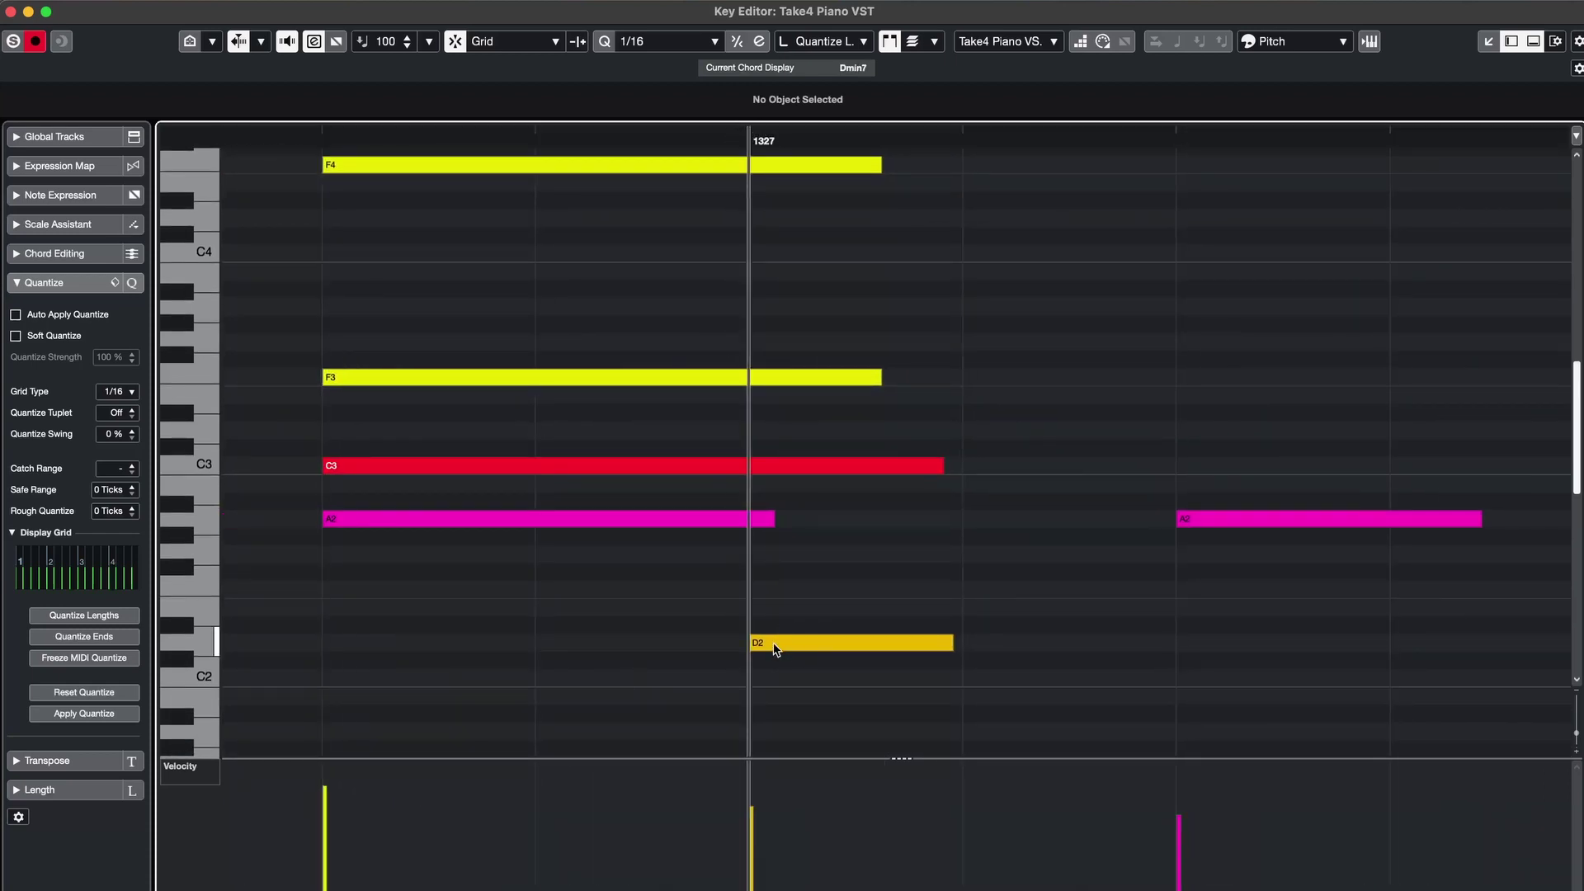
{"action": "left_click", "coordinate": [776, 649]}
{"action": "scroll", "coordinate": [1048, 524], "scroll_direction": "right", "scroll_amount": 4}
{"action": "left_click", "coordinate": [938, 540]}
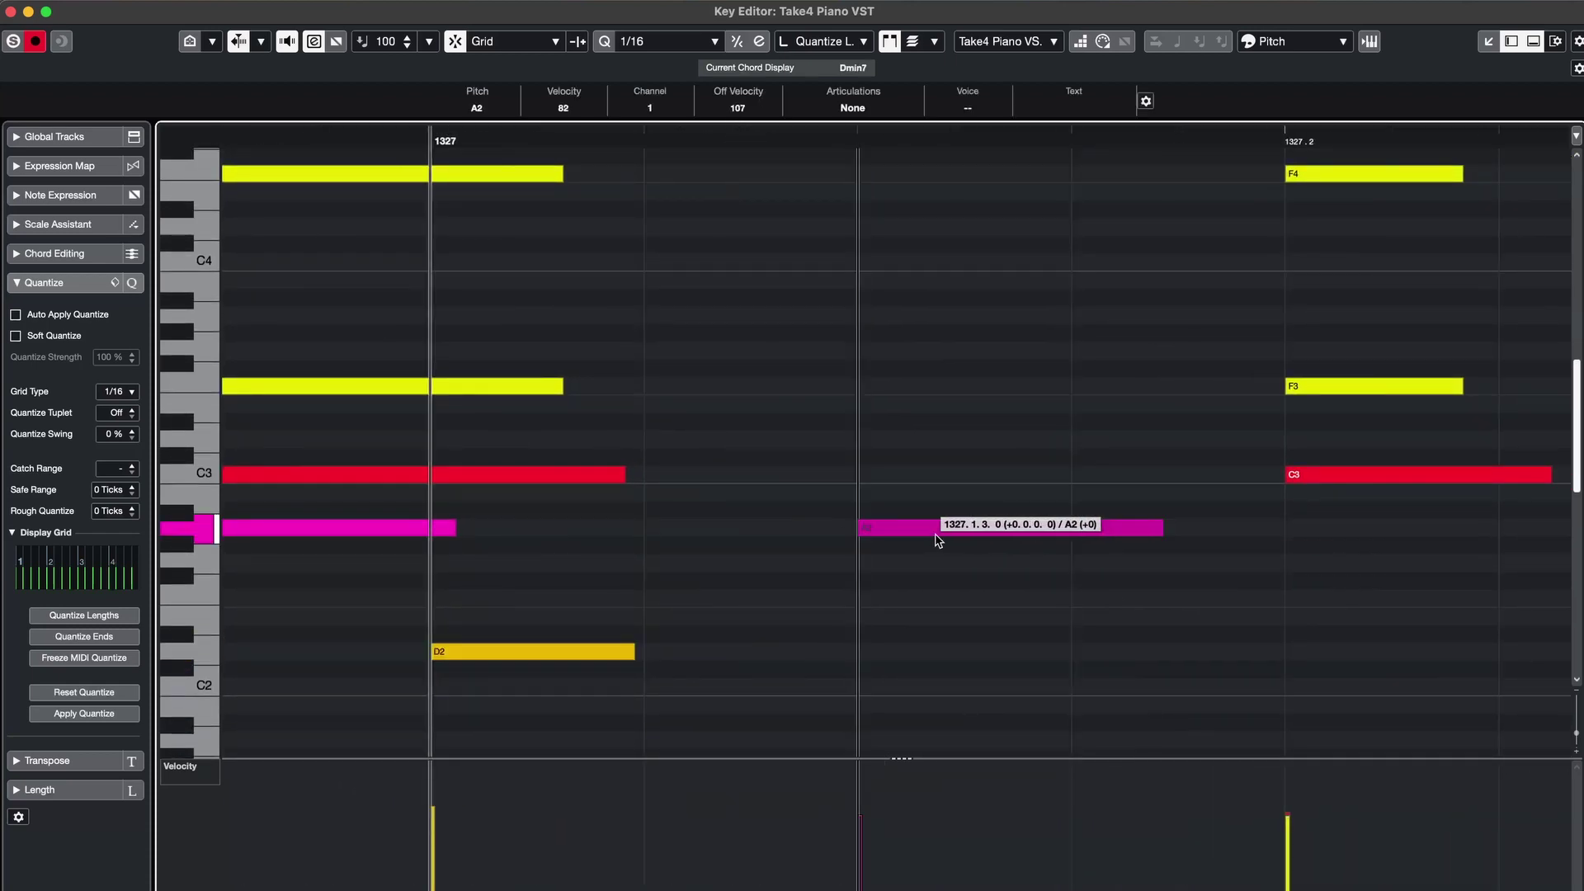
{"action": "scroll", "coordinate": [743, 578], "scroll_direction": "right", "scroll_amount": 8}
{"action": "scroll", "coordinate": [743, 577], "scroll_direction": "up", "scroll_amount": 2}
{"action": "left_click_drag", "start_coordinate": [690, 548], "coordinate": [654, 541]}
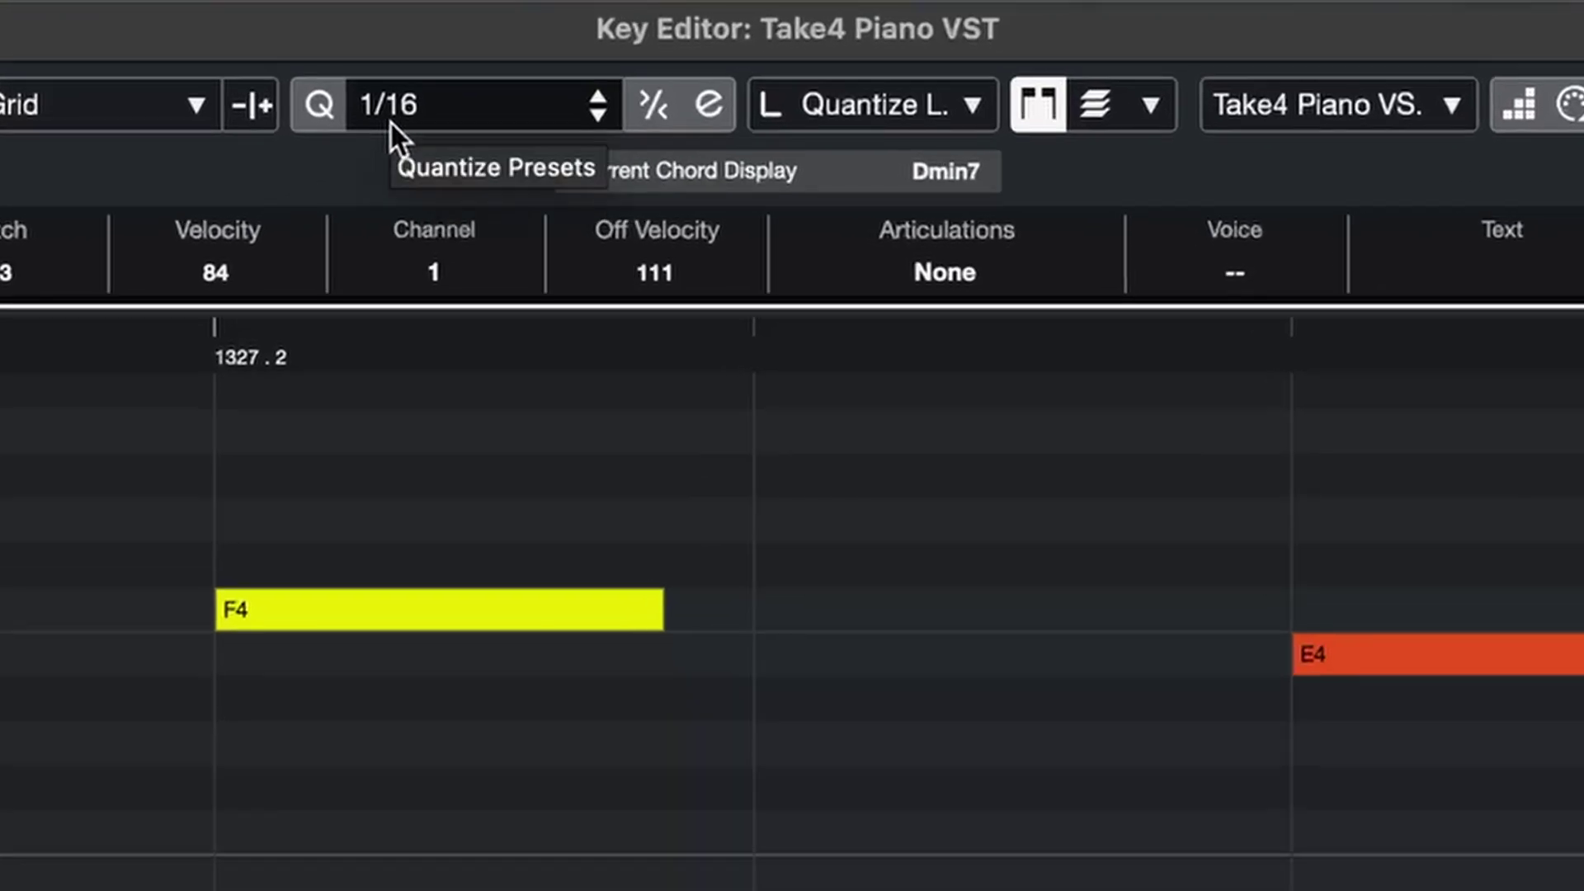
Set the quantize value to 1/4 in the project and place the playback cursor at bar 1324, beat 4
{"action": "left_click", "coordinate": [391, 122]}
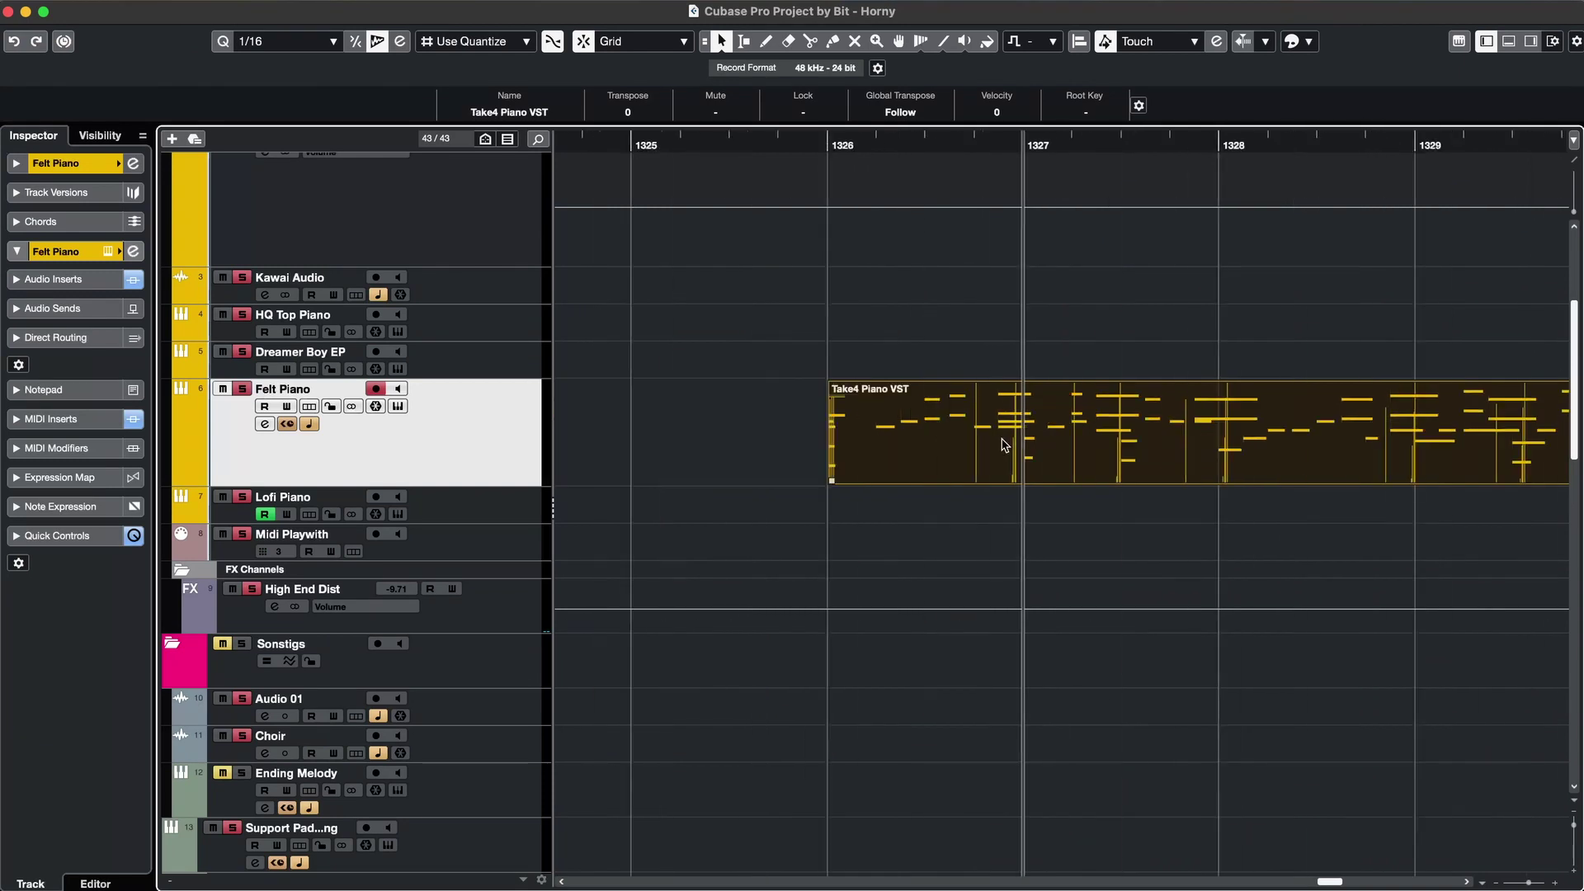
{"action": "scroll", "coordinate": [1240, 512], "scroll_direction": "left", "scroll_amount": 1}
{"action": "scroll", "coordinate": [994, 239], "scroll_direction": "up", "scroll_amount": 5}
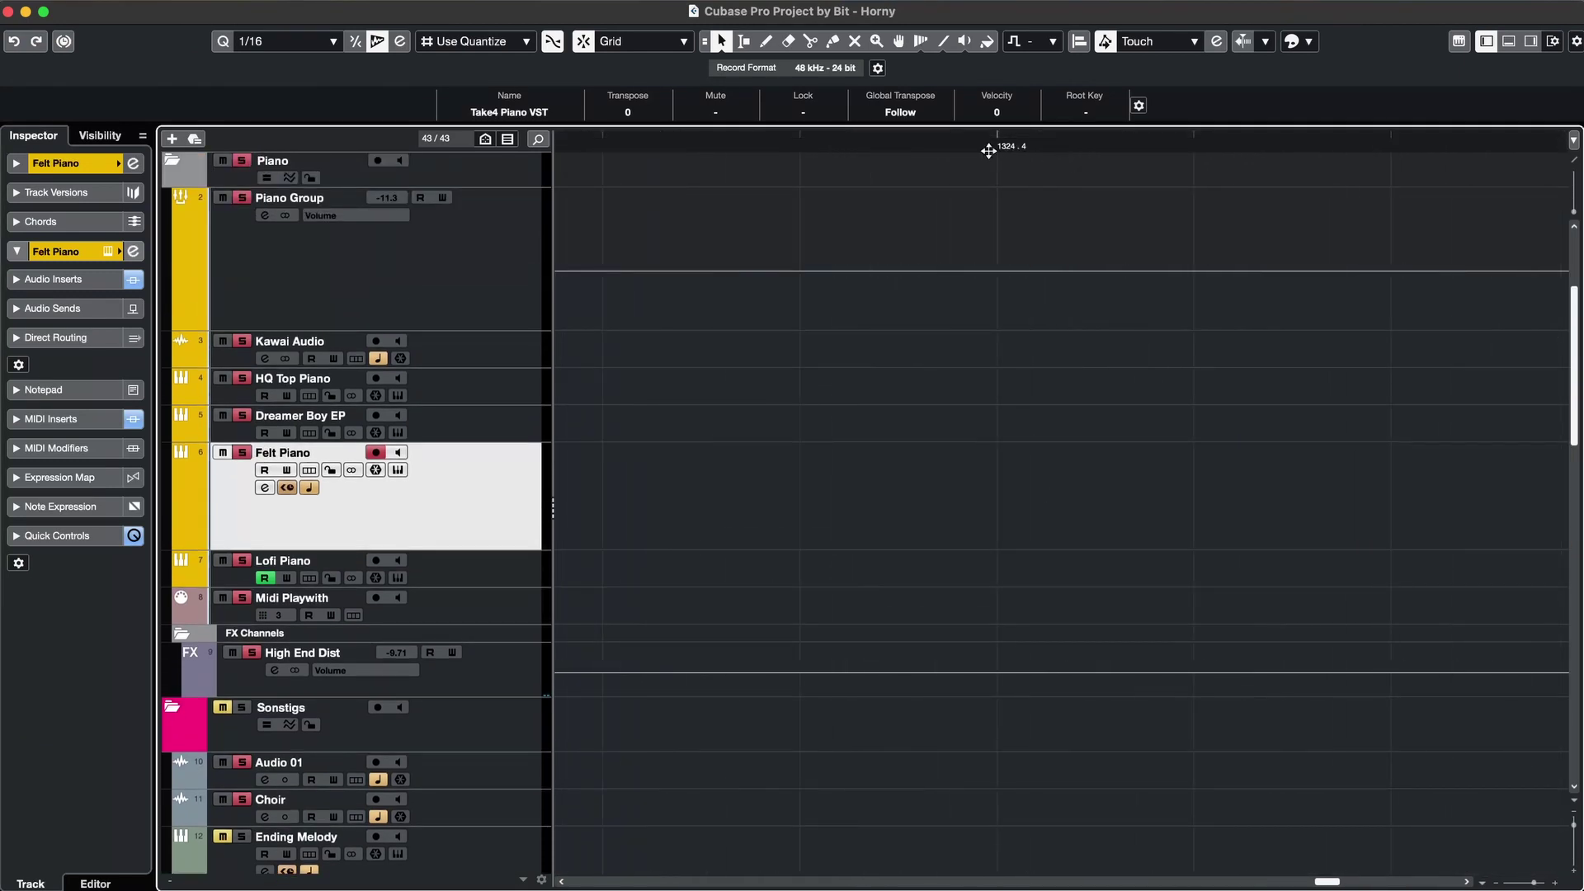
{"action": "scroll", "coordinate": [1124, 248], "scroll_direction": "right", "scroll_amount": 1}
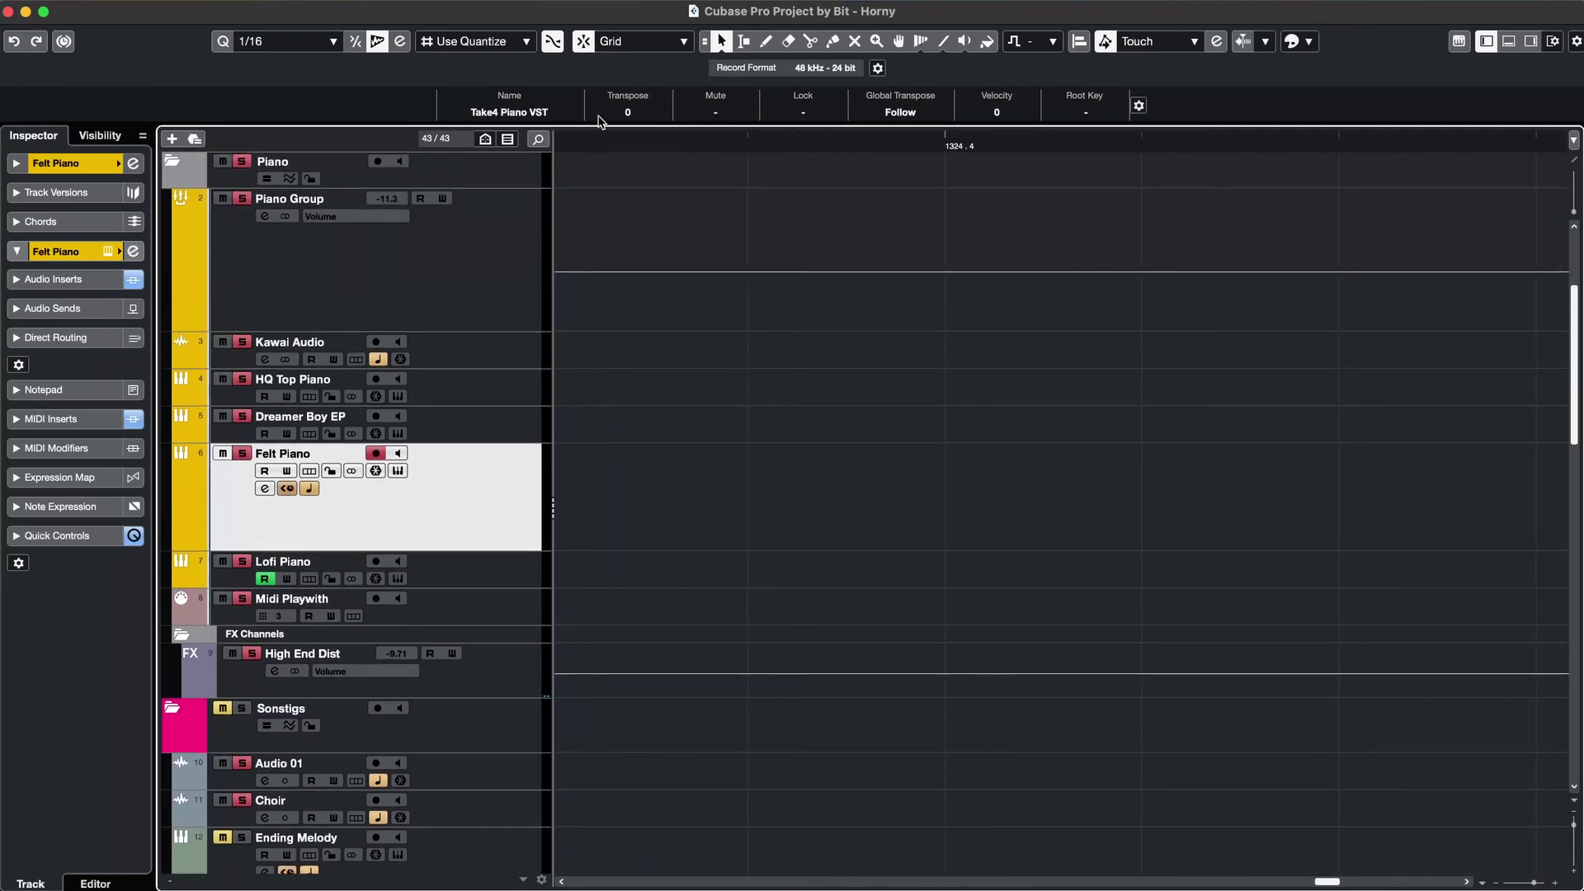
{"action": "scroll", "coordinate": [311, 39], "scroll_direction": "up", "scroll_amount": 1}
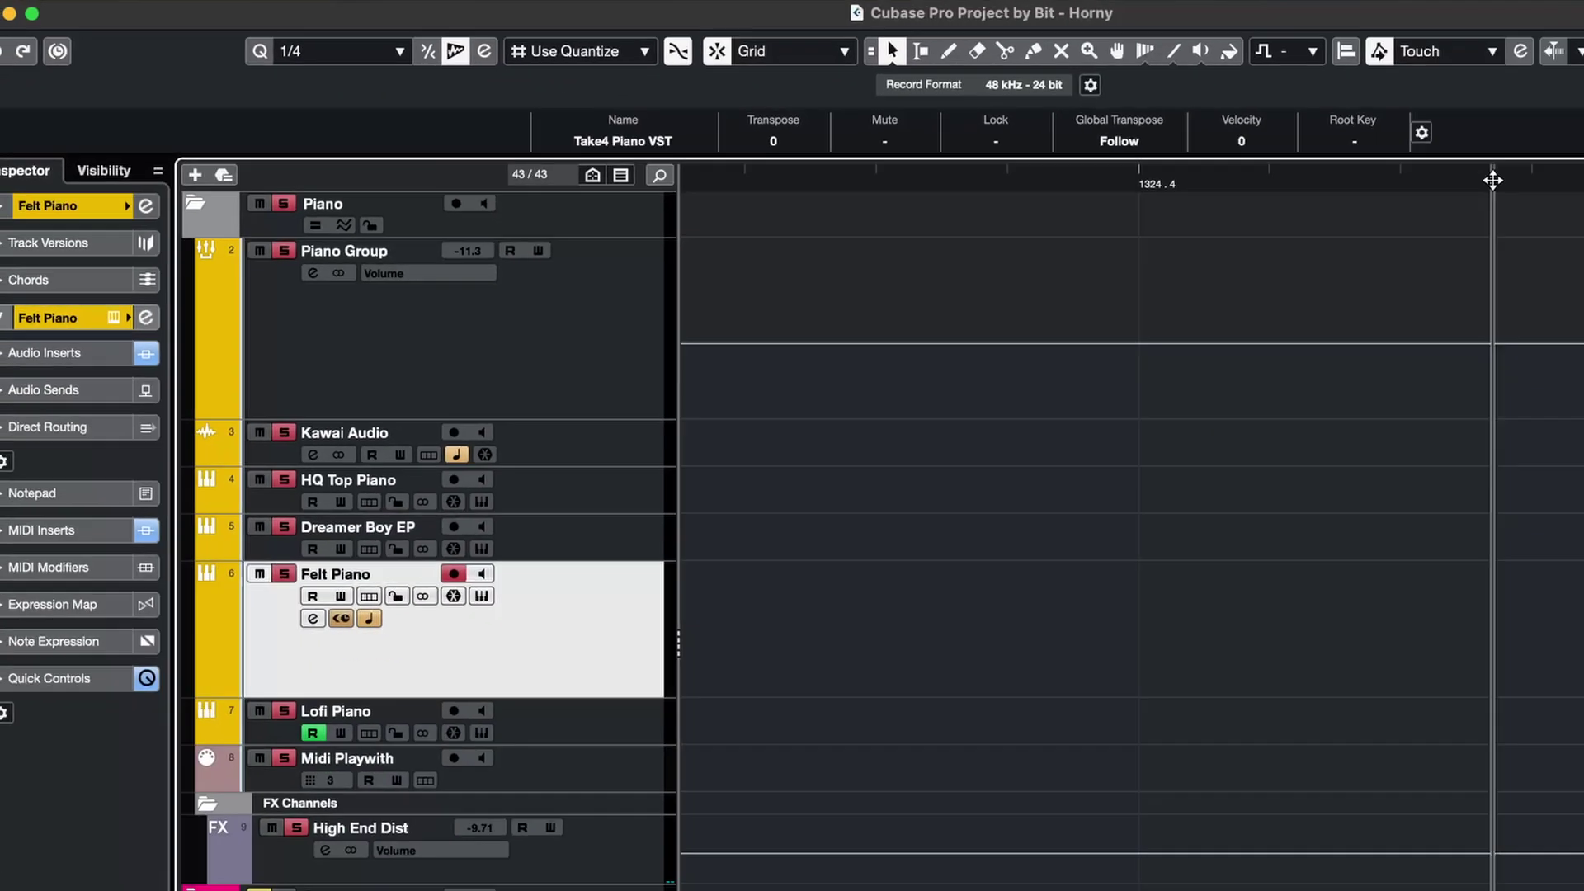
{"action": "left_click", "coordinate": [1493, 180]}
{"action": "left_click", "coordinate": [1169, 205]}
{"action": "left_click", "coordinate": [1155, 186]}
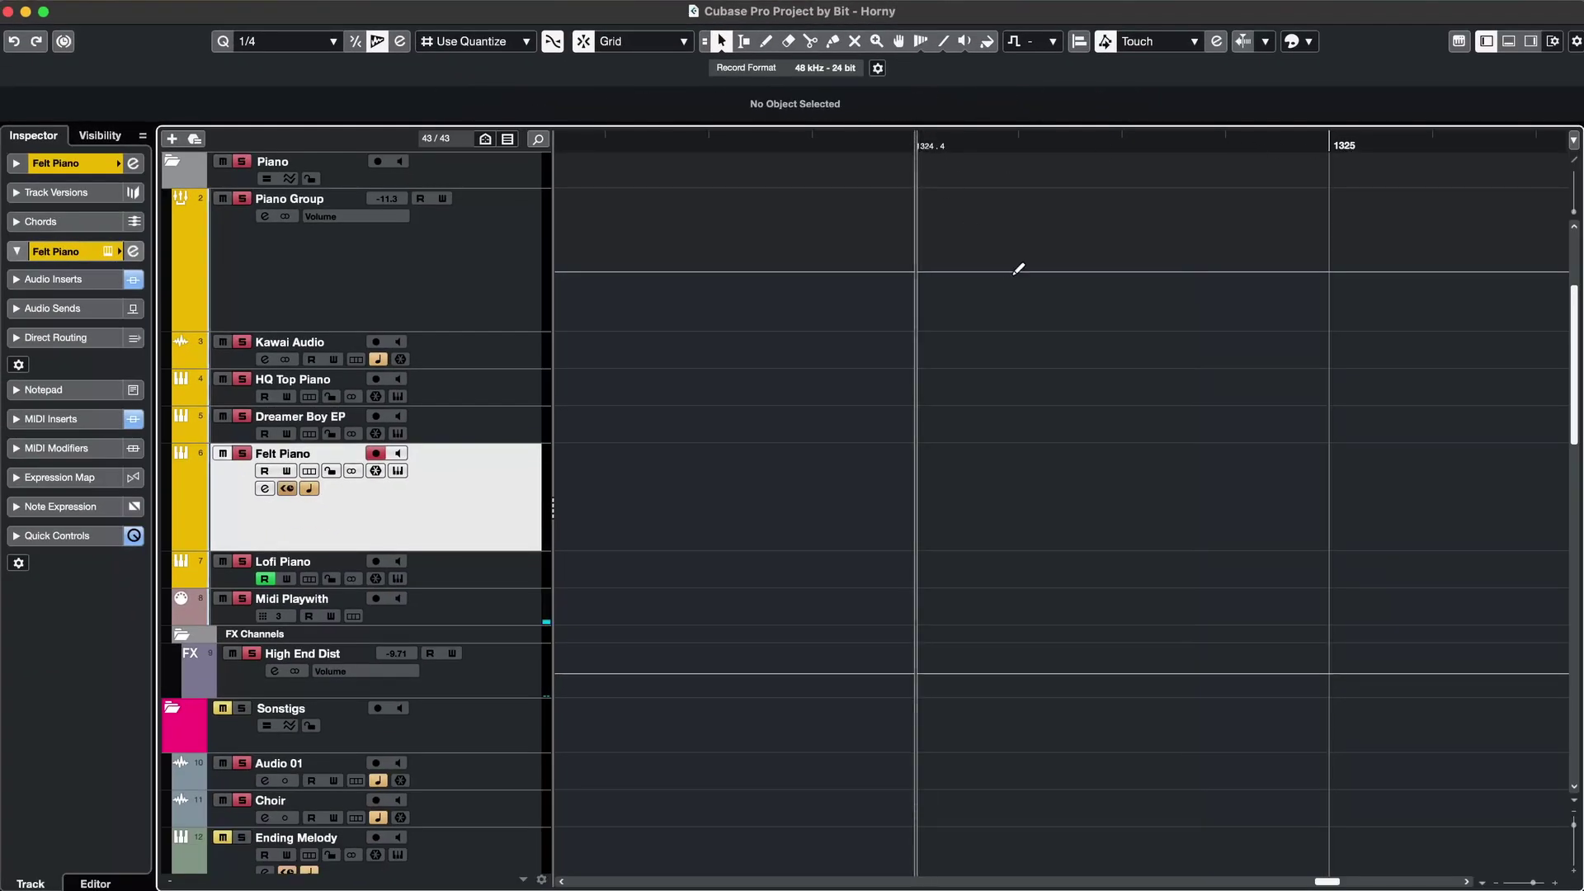
Quantize the notes of the Take4 Piano VST event on the Felt Piano track to 1/4 and play them back
{"action": "scroll", "coordinate": [1203, 367], "scroll_direction": "down", "scroll_amount": 5}
{"action": "scroll", "coordinate": [778, 329], "scroll_direction": "down", "scroll_amount": 3}
{"action": "double_click", "coordinate": [1081, 438]}
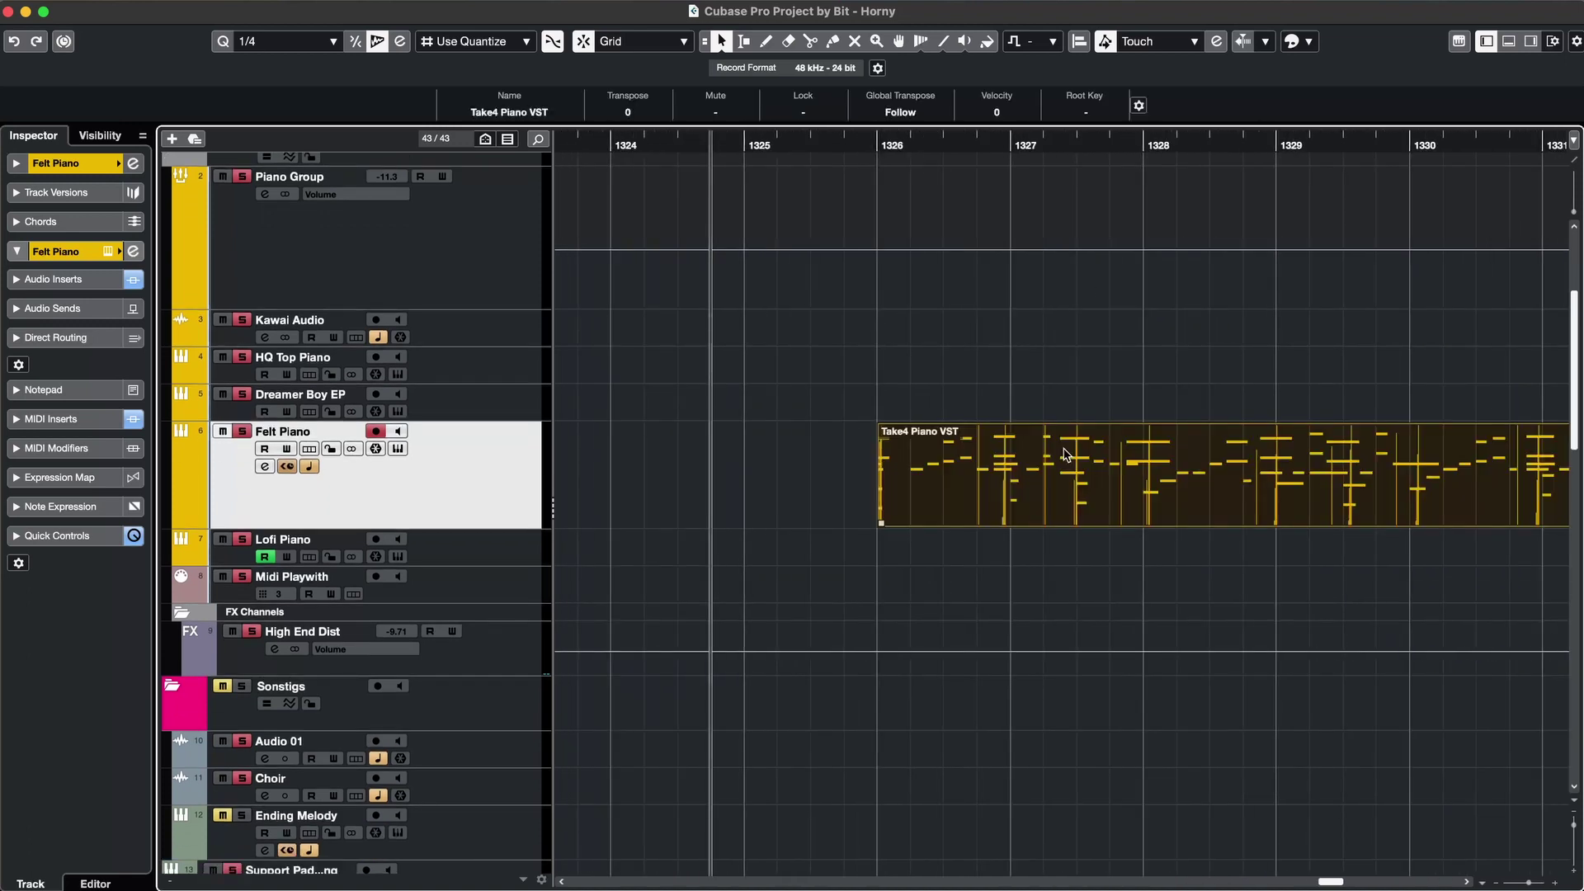
{"action": "scroll", "coordinate": [712, 397], "scroll_direction": "down", "scroll_amount": 5}
{"action": "left_click_drag", "start_coordinate": [767, 142], "coordinate": [913, 141]}
{"action": "key", "text": "q"}
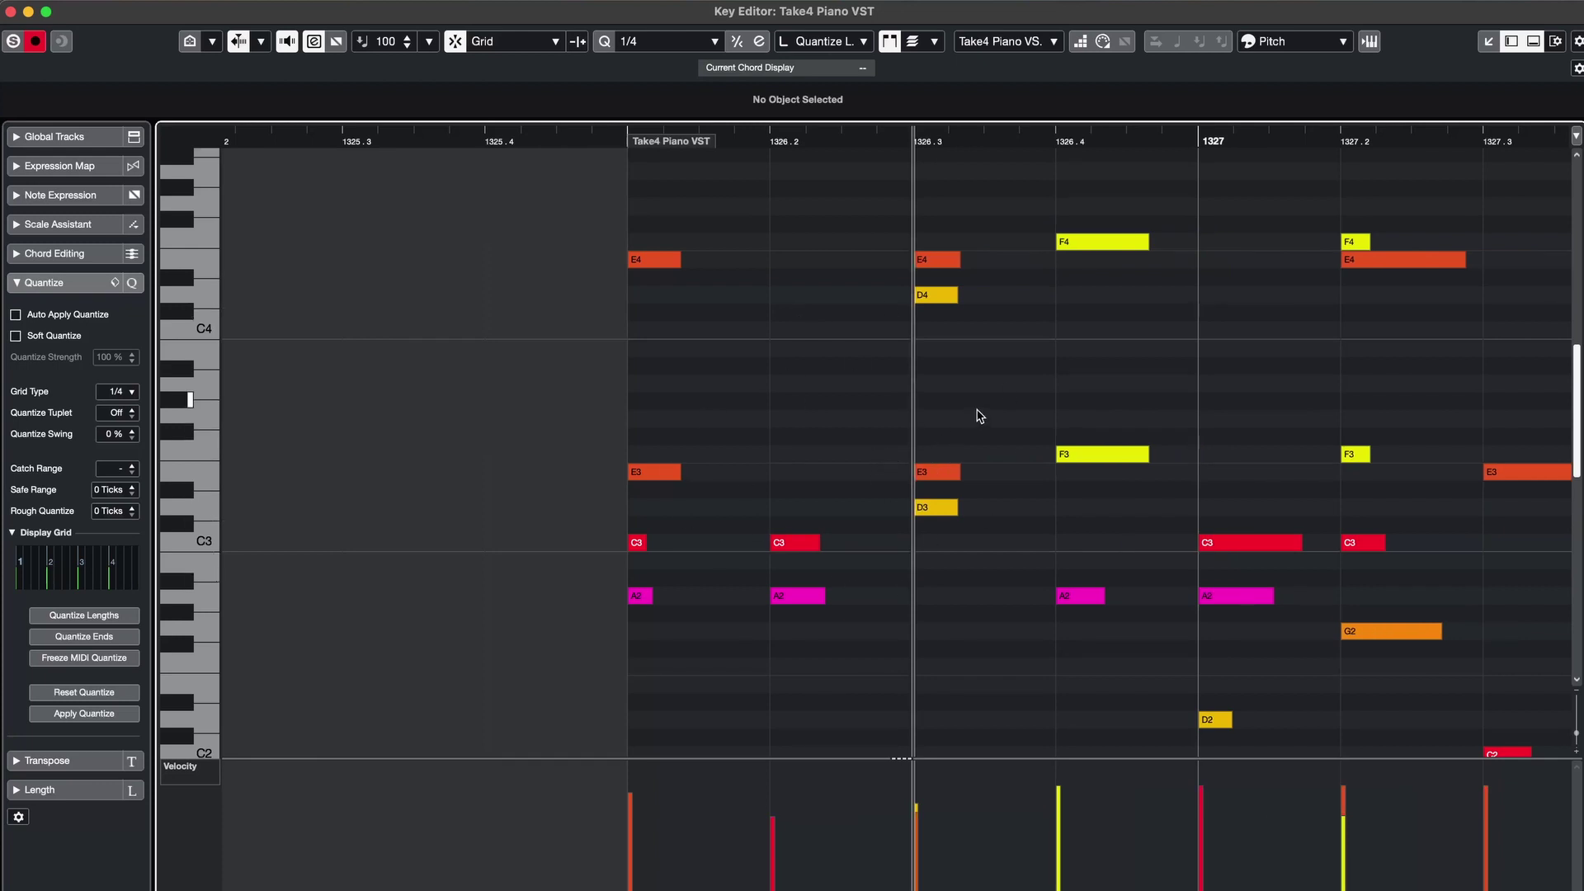
{"action": "key", "text": "space"}
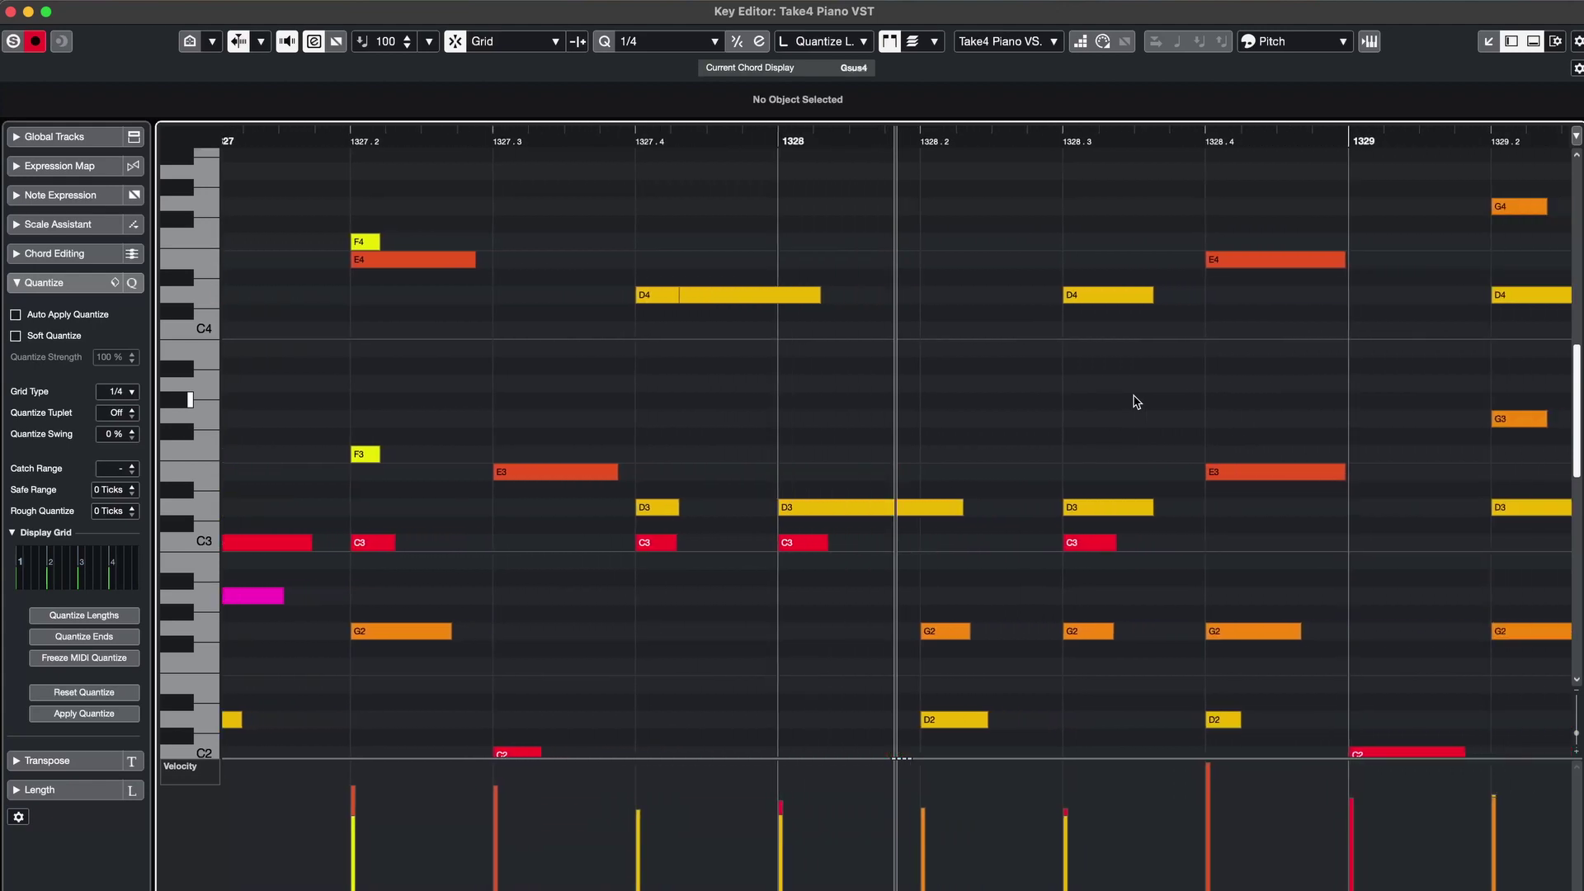
{"action": "key", "text": "space"}
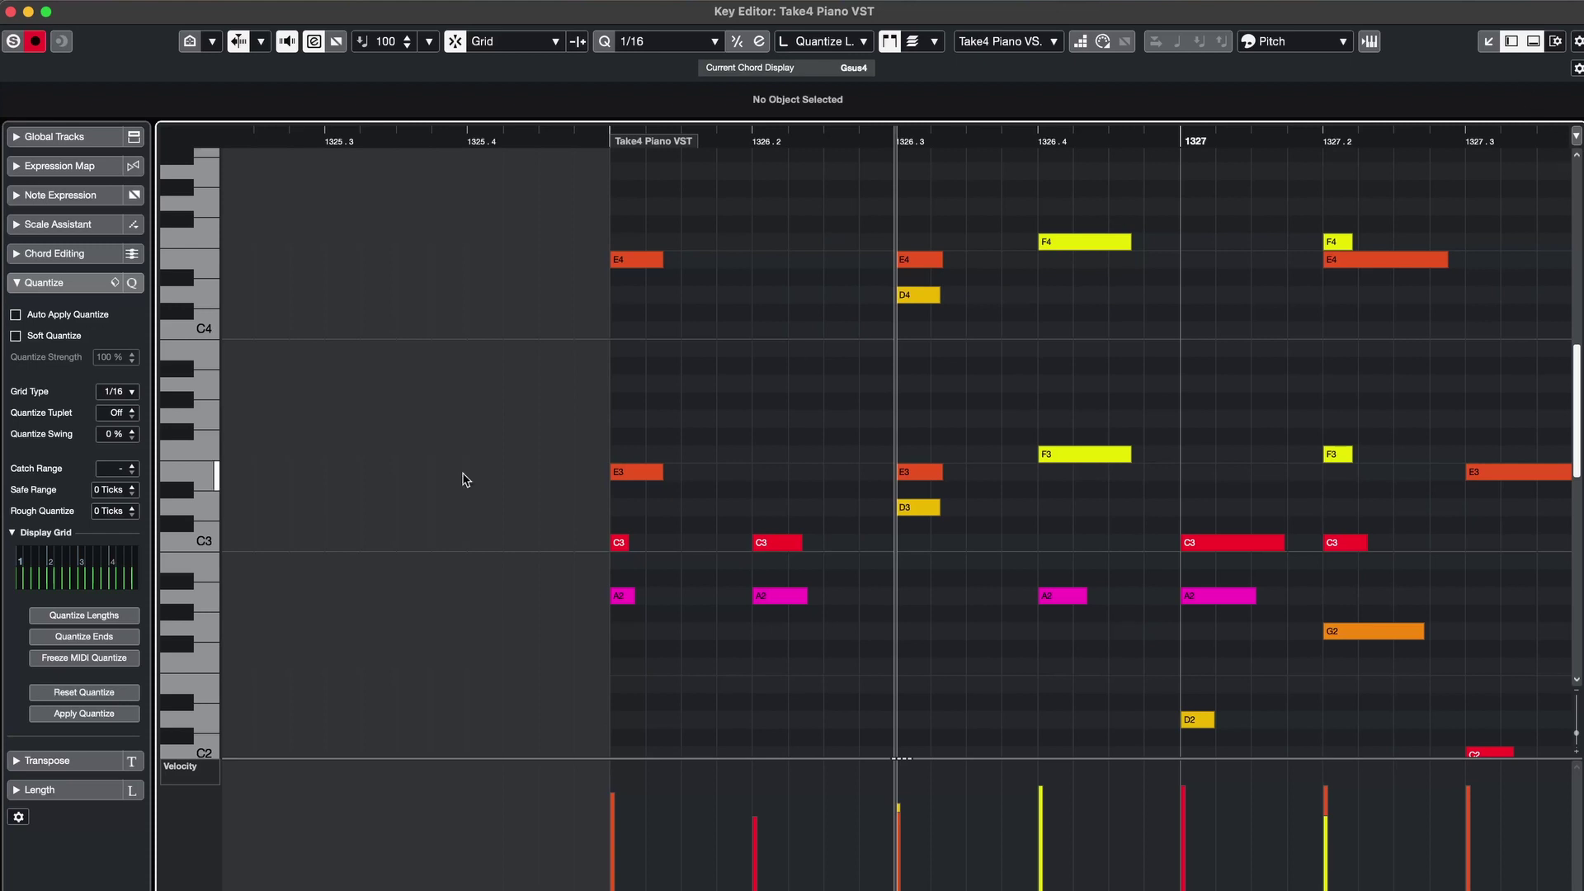
Hide and show the Key Editor's inspector and check that Quantize is enabled among its visible sections
{"action": "left_click", "coordinate": [1510, 41]}
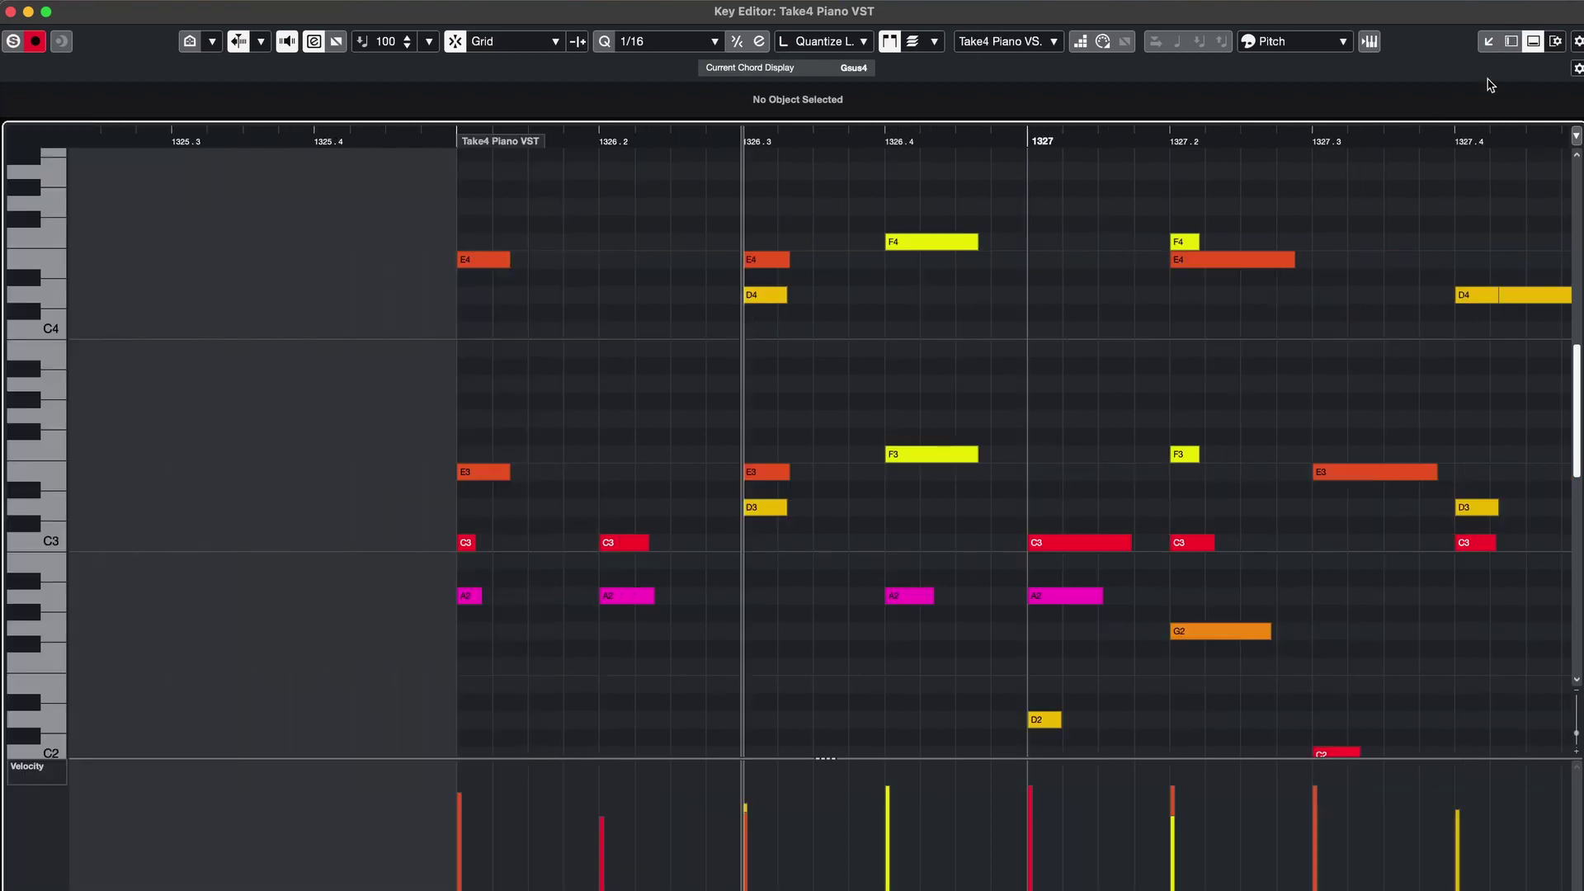
{"action": "left_click", "coordinate": [1511, 42]}
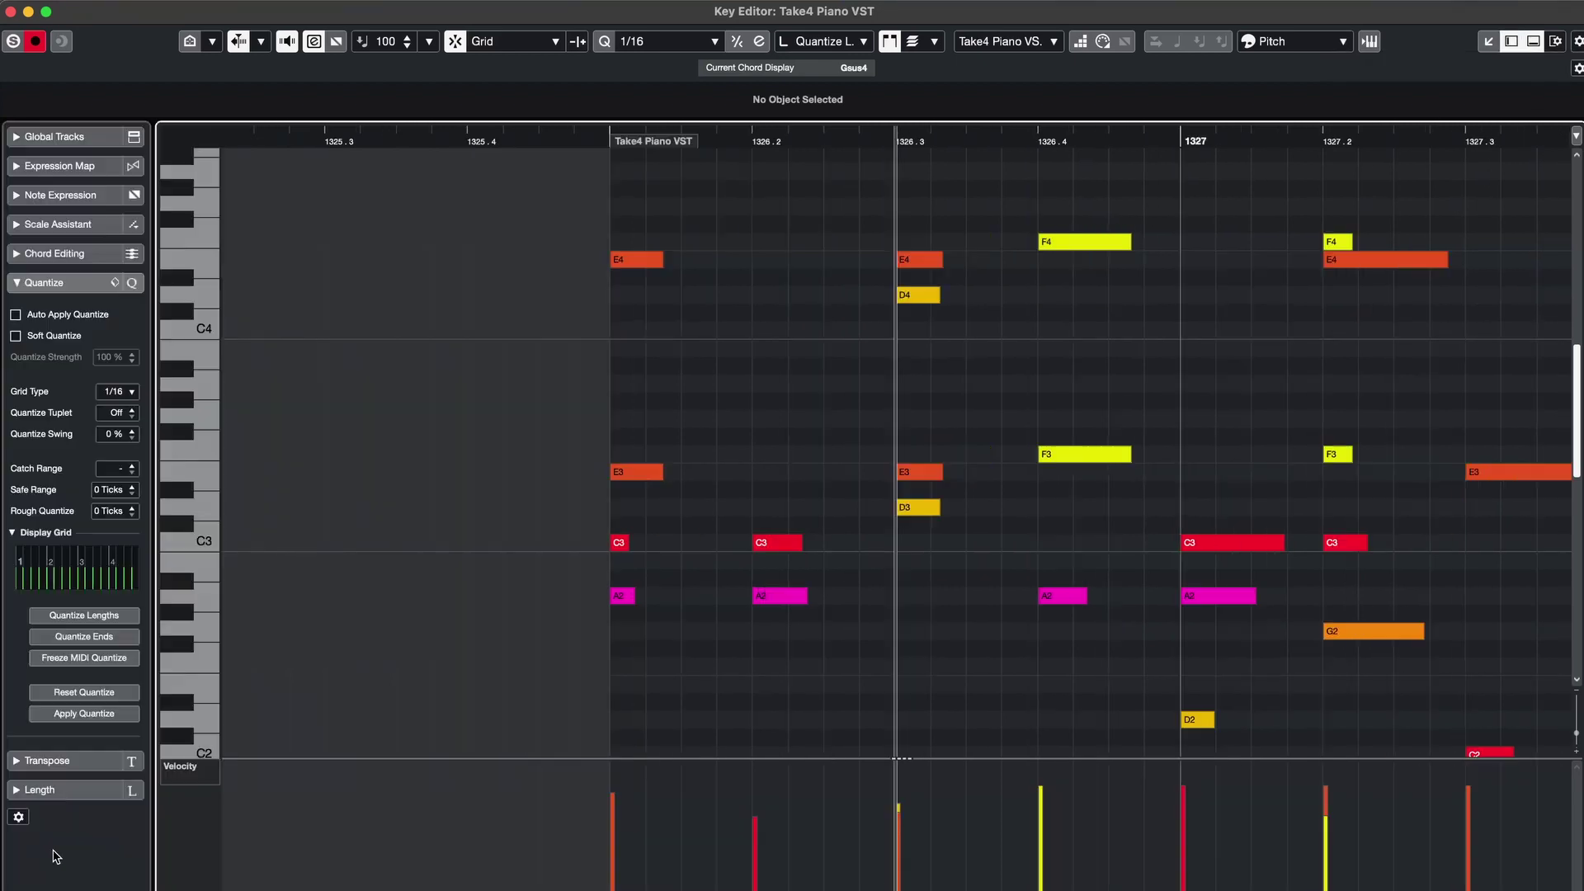
{"action": "left_click", "coordinate": [18, 817]}
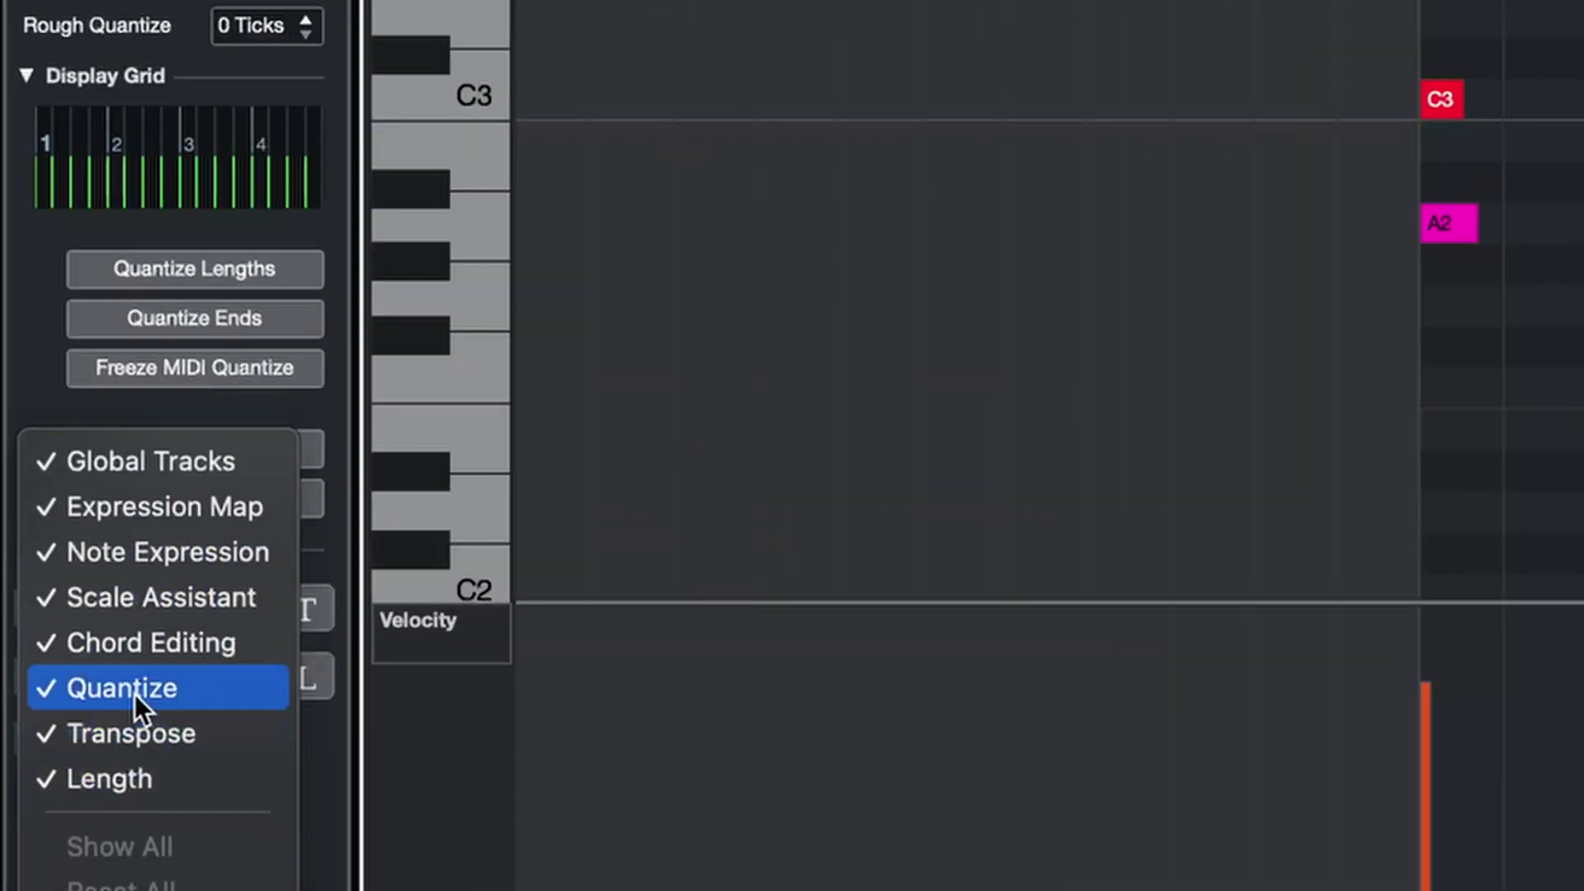
{"action": "left_click", "coordinate": [1383, 451]}
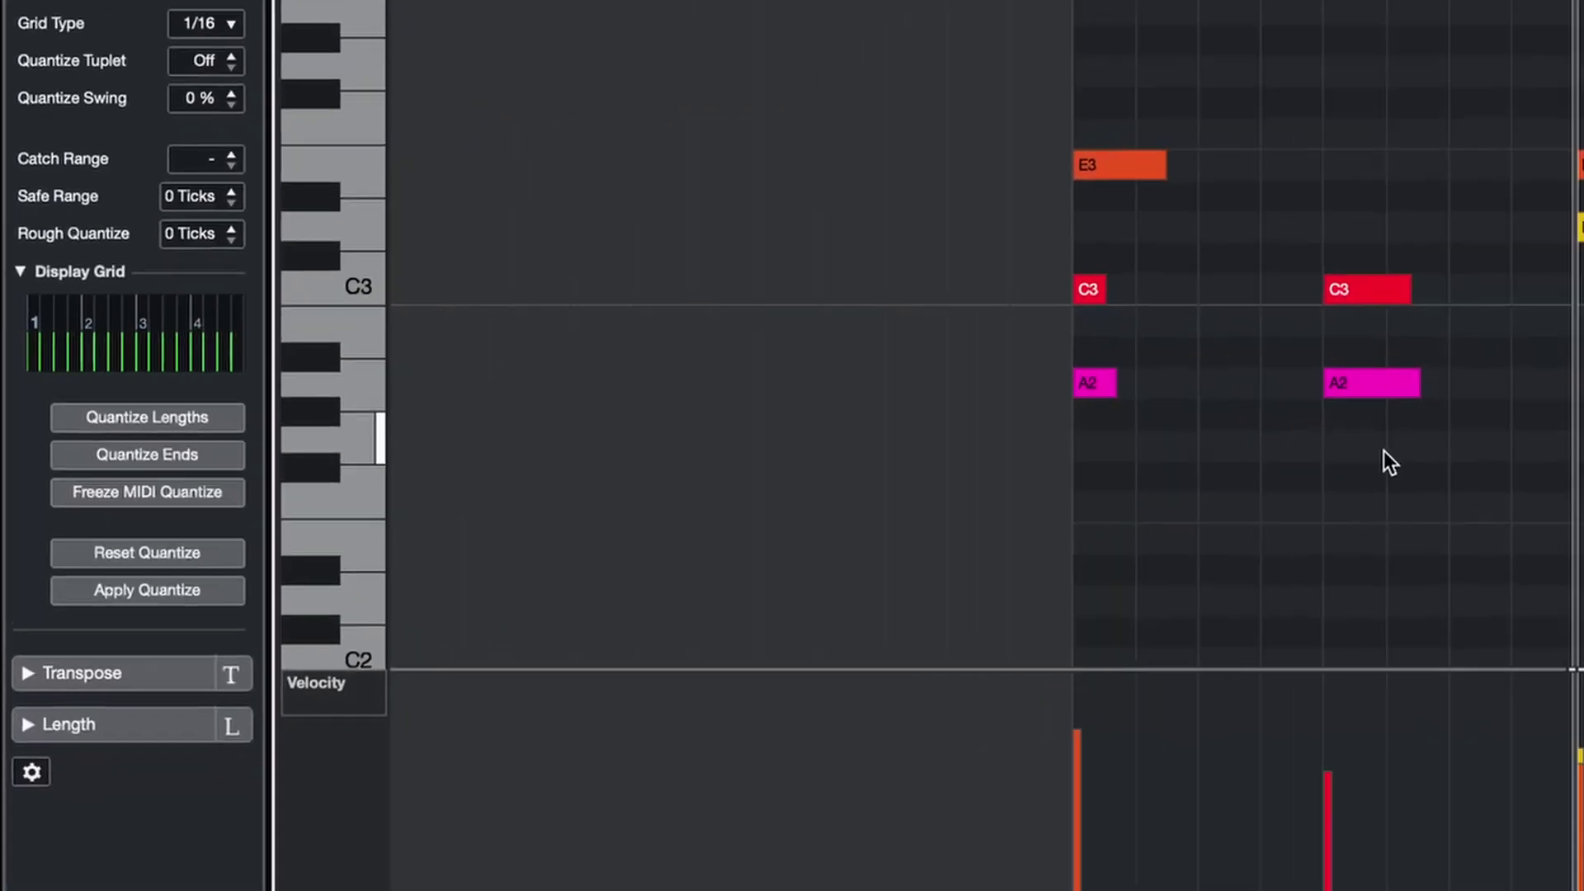
Reset the quantization of all notes in the part
{"action": "key", "text": "super+a"}
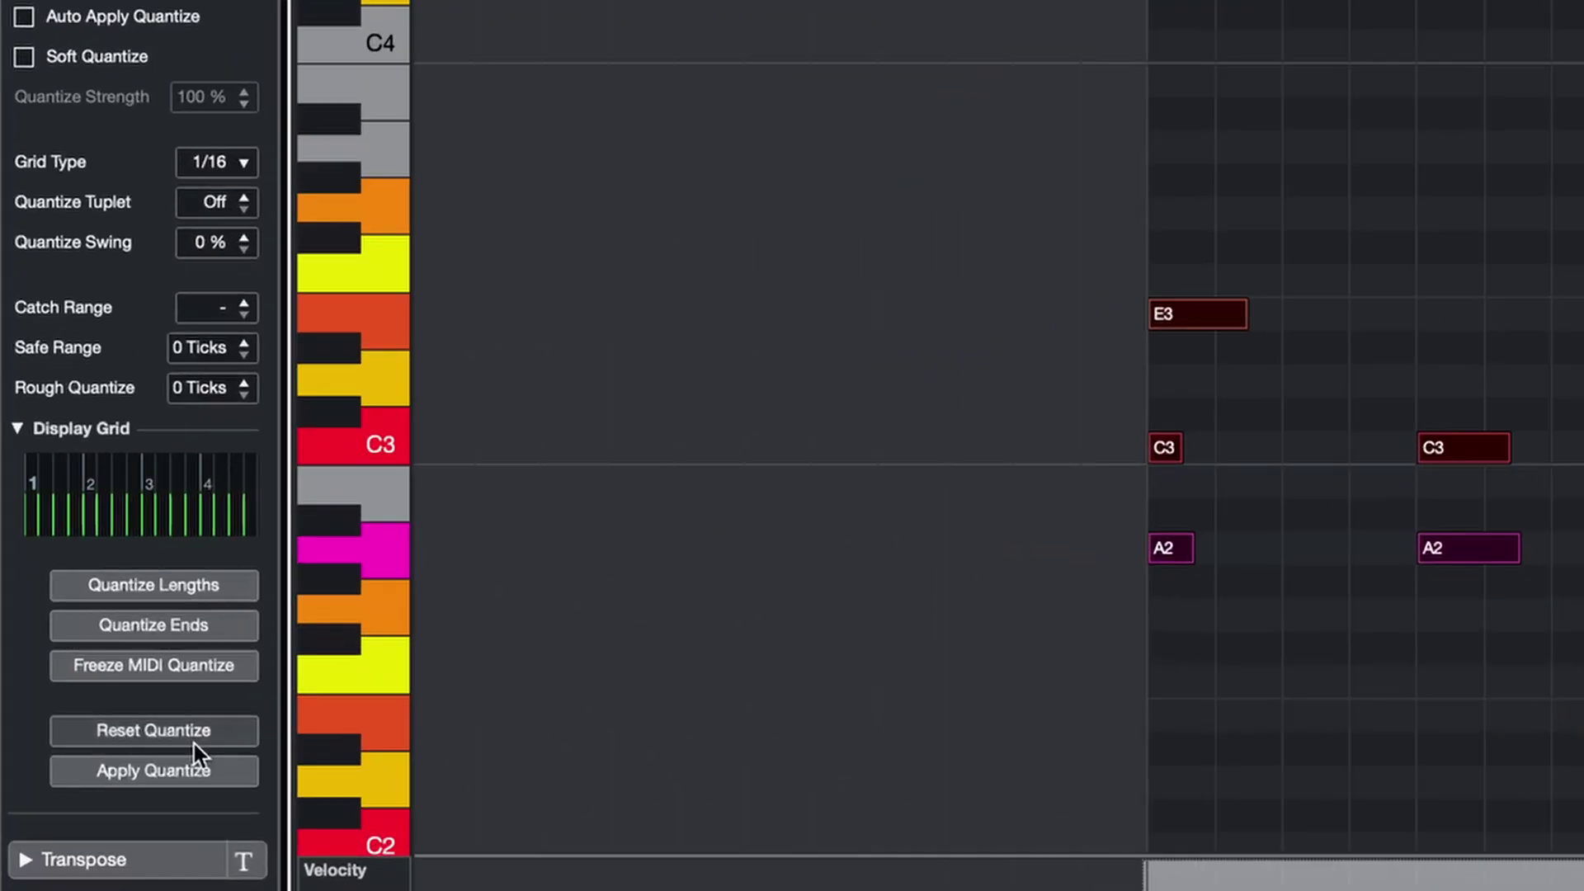
{"action": "left_click", "coordinate": [193, 741]}
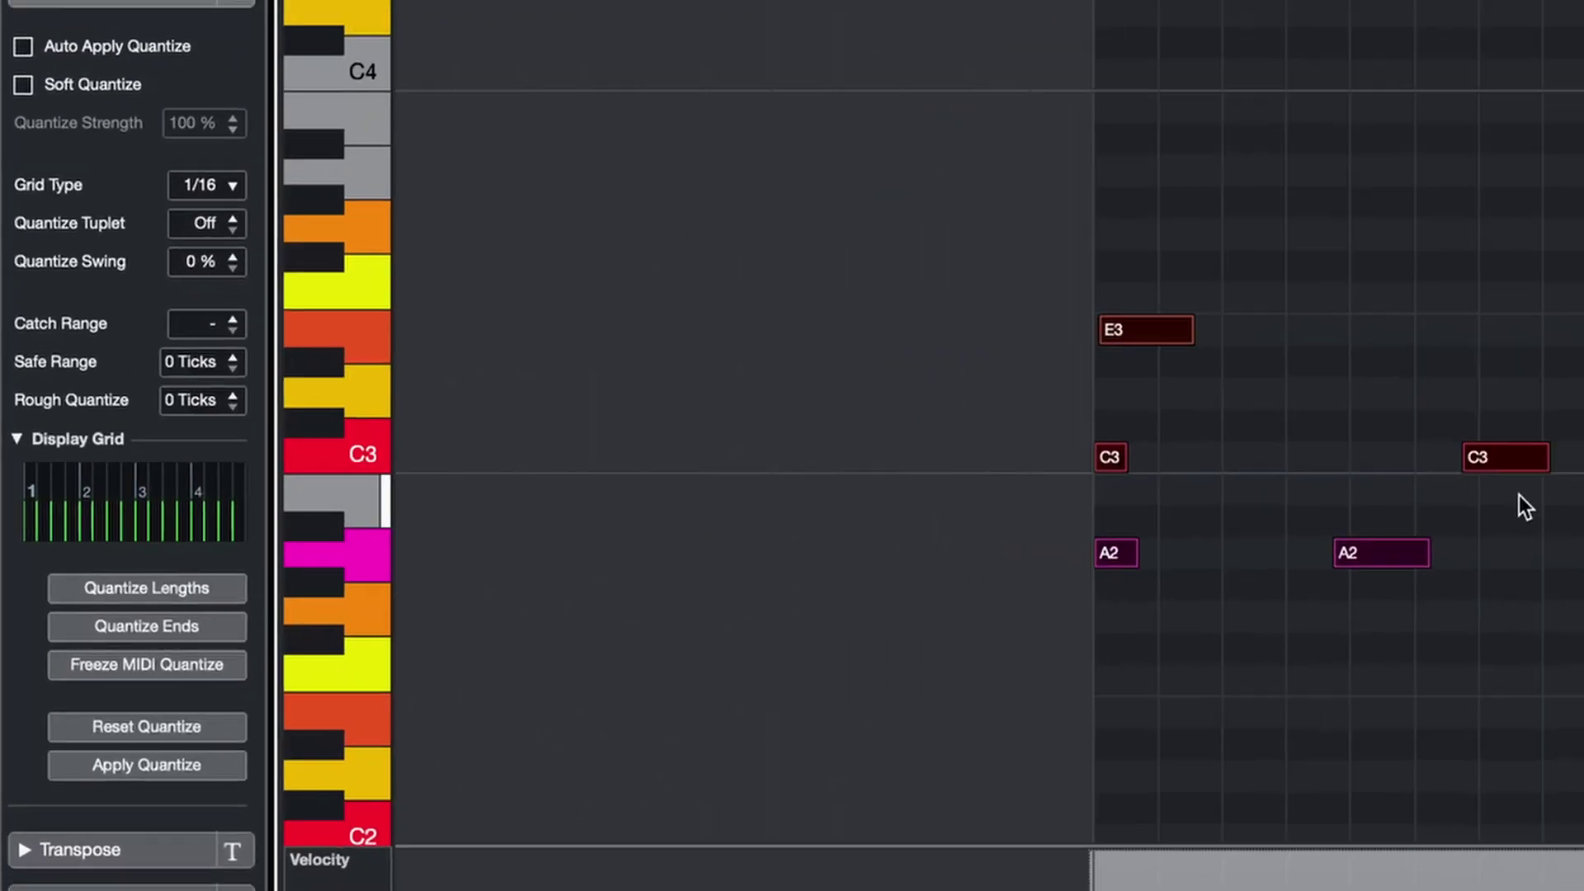
Examine the unquantized timing of the notes against the grid between 1326.2 and 1327
{"action": "scroll", "coordinate": [1518, 495], "scroll_direction": "up", "scroll_amount": 6}
{"action": "scroll", "coordinate": [1061, 556], "scroll_direction": "right", "scroll_amount": 8}
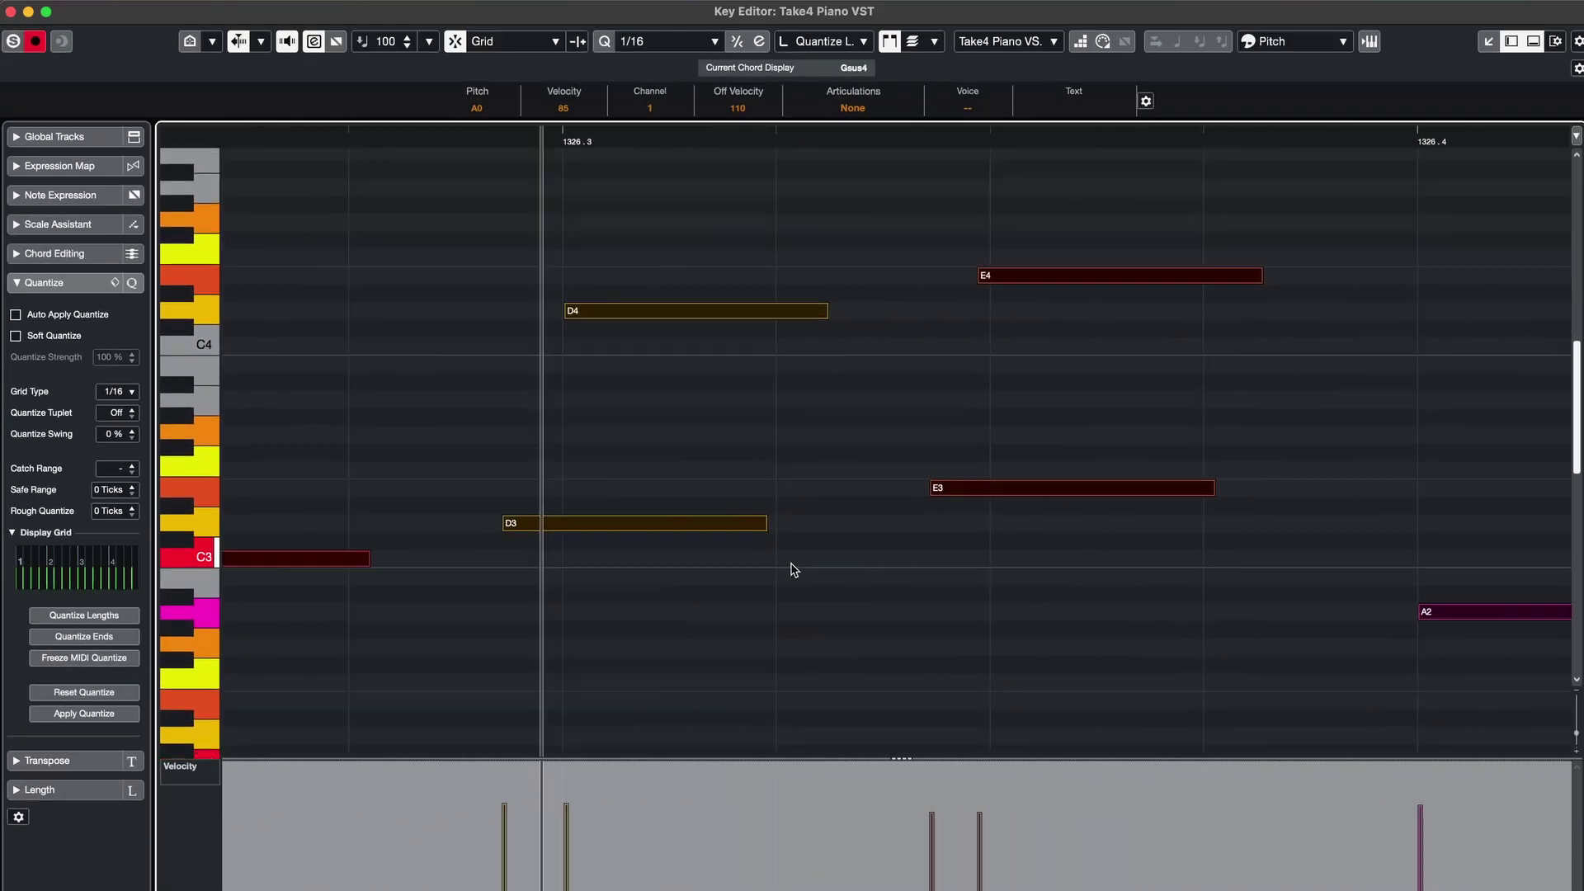
{"action": "scroll", "coordinate": [790, 569], "scroll_direction": "right", "scroll_amount": 1}
{"action": "scroll", "coordinate": [993, 580], "scroll_direction": "down", "scroll_amount": 4}
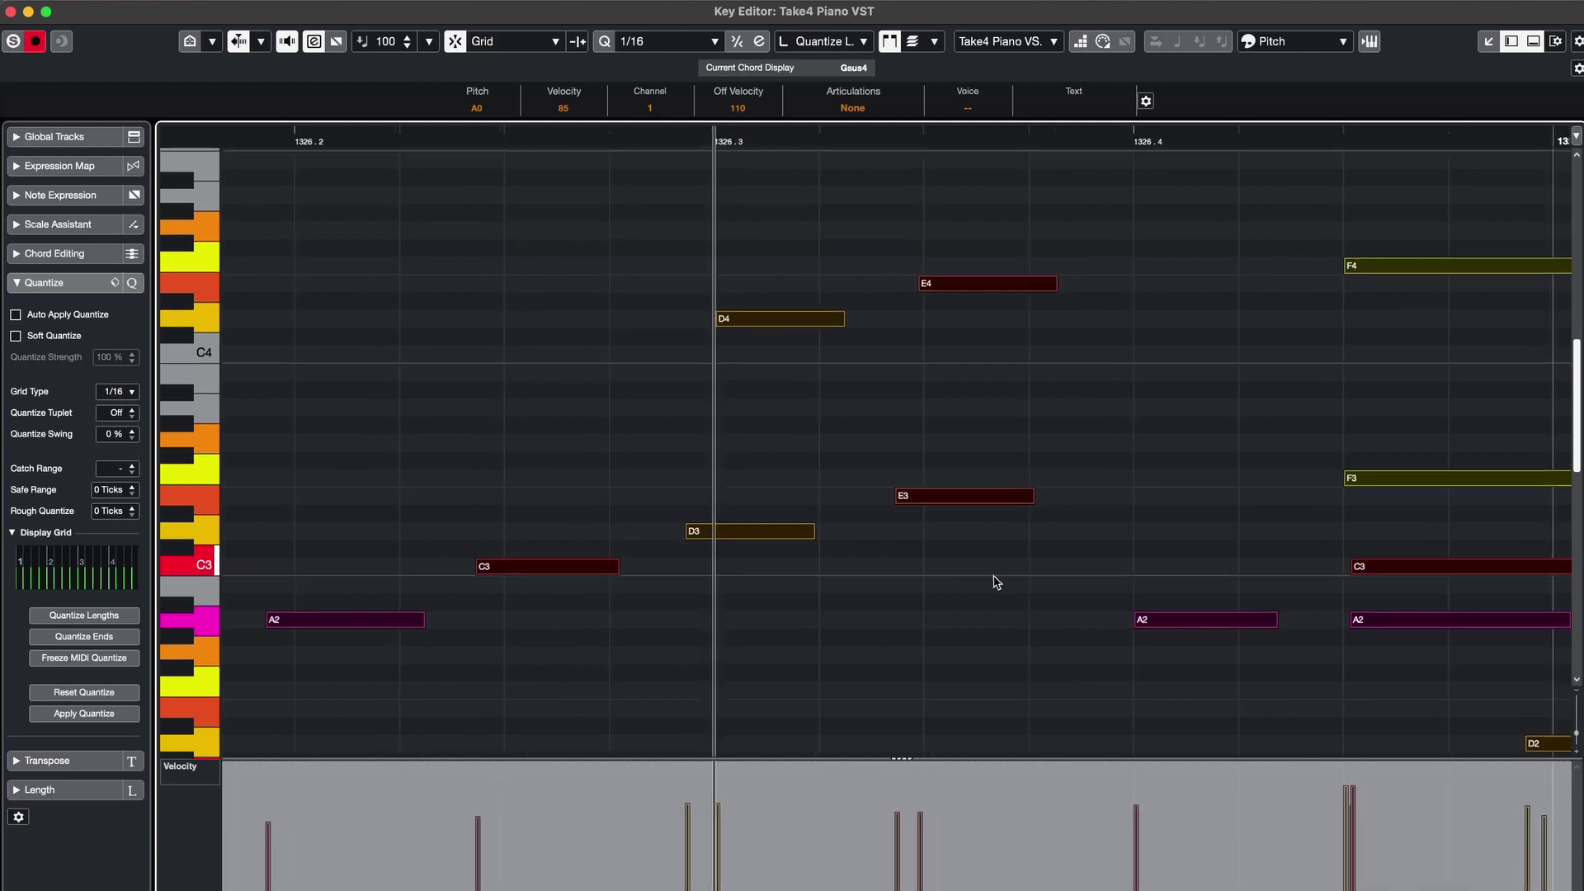
{"action": "scroll", "coordinate": [792, 384], "scroll_direction": "up", "scroll_amount": 2}
{"action": "left_click", "coordinate": [788, 375]}
{"action": "scroll", "coordinate": [736, 398], "scroll_direction": "down", "scroll_amount": 3}
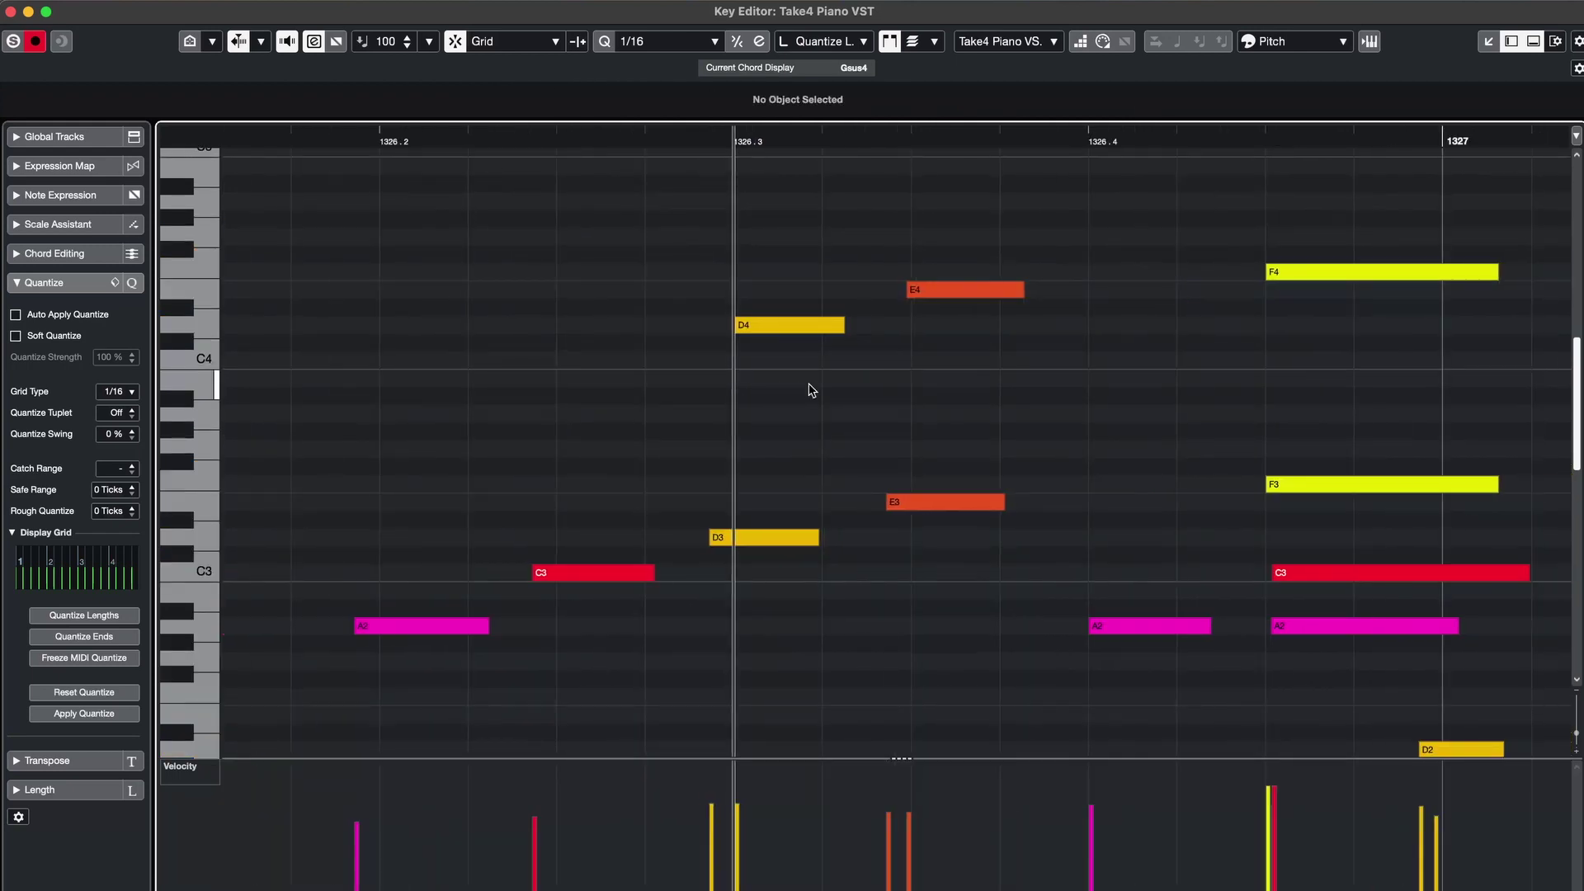
{"action": "scroll", "coordinate": [809, 388], "scroll_direction": "right", "scroll_amount": 2}
{"action": "scroll", "coordinate": [810, 389], "scroll_direction": "up", "scroll_amount": 1}
{"action": "left_click", "coordinate": [726, 343]}
{"action": "left_click", "coordinate": [752, 400]}
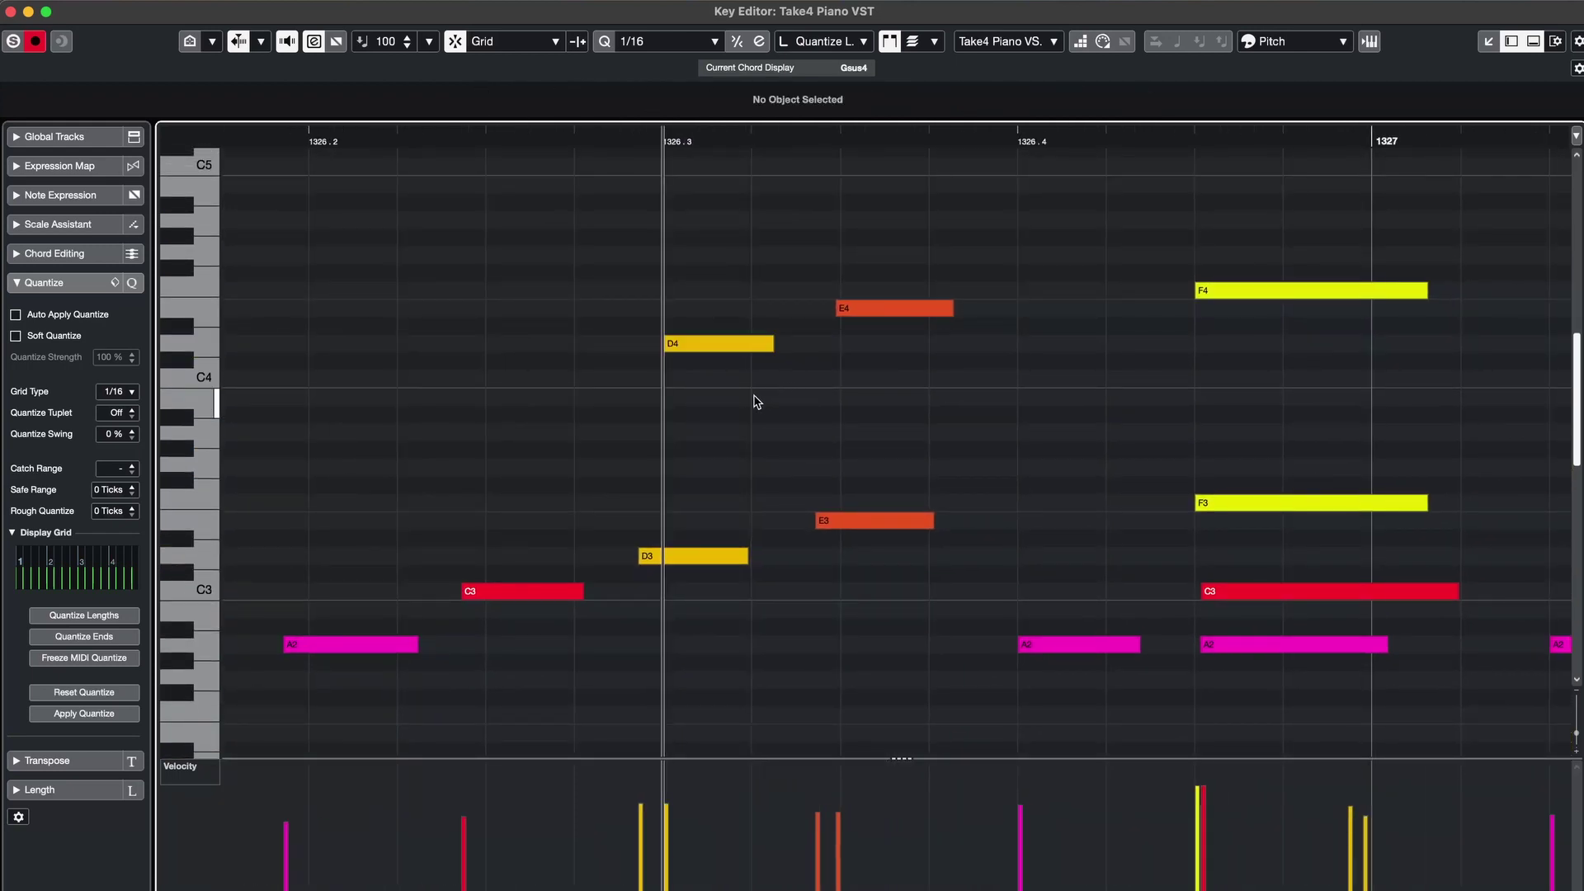
Select all notes again, quantize them to 1/16 and check their placement on the grid
{"action": "key", "text": "super+a"}
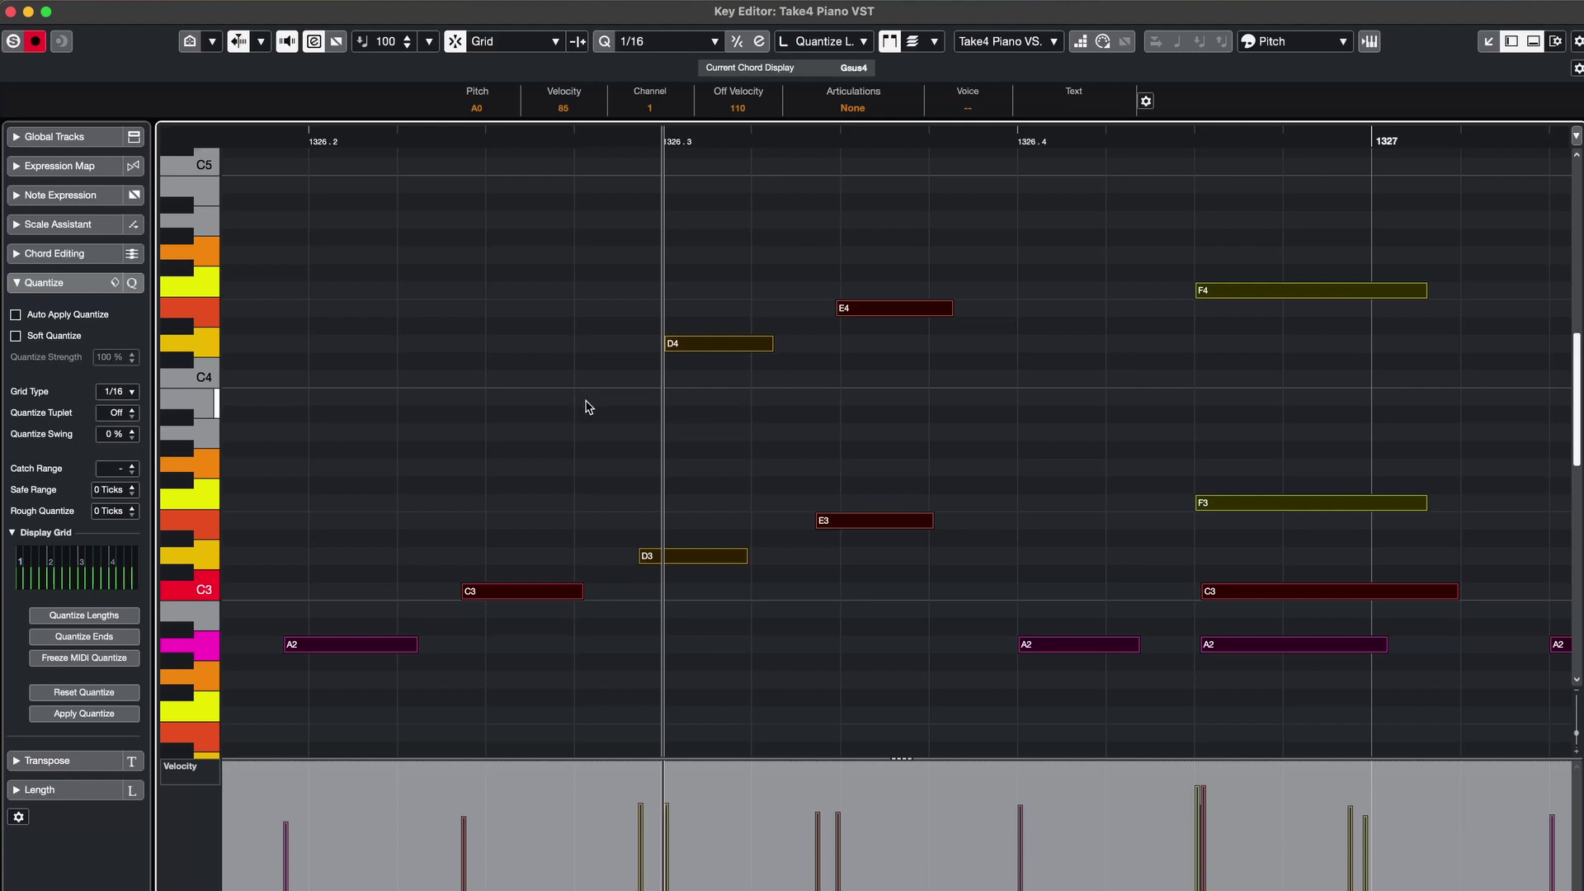
{"action": "key", "text": "q"}
{"action": "left_click", "coordinate": [637, 469]}
{"action": "scroll", "coordinate": [676, 420], "scroll_direction": "right", "scroll_amount": 4}
{"action": "scroll", "coordinate": [718, 376], "scroll_direction": "down", "scroll_amount": 2}
{"action": "scroll", "coordinate": [719, 363], "scroll_direction": "up", "scroll_amount": 4}
{"action": "scroll", "coordinate": [631, 330], "scroll_direction": "down", "scroll_amount": 5}
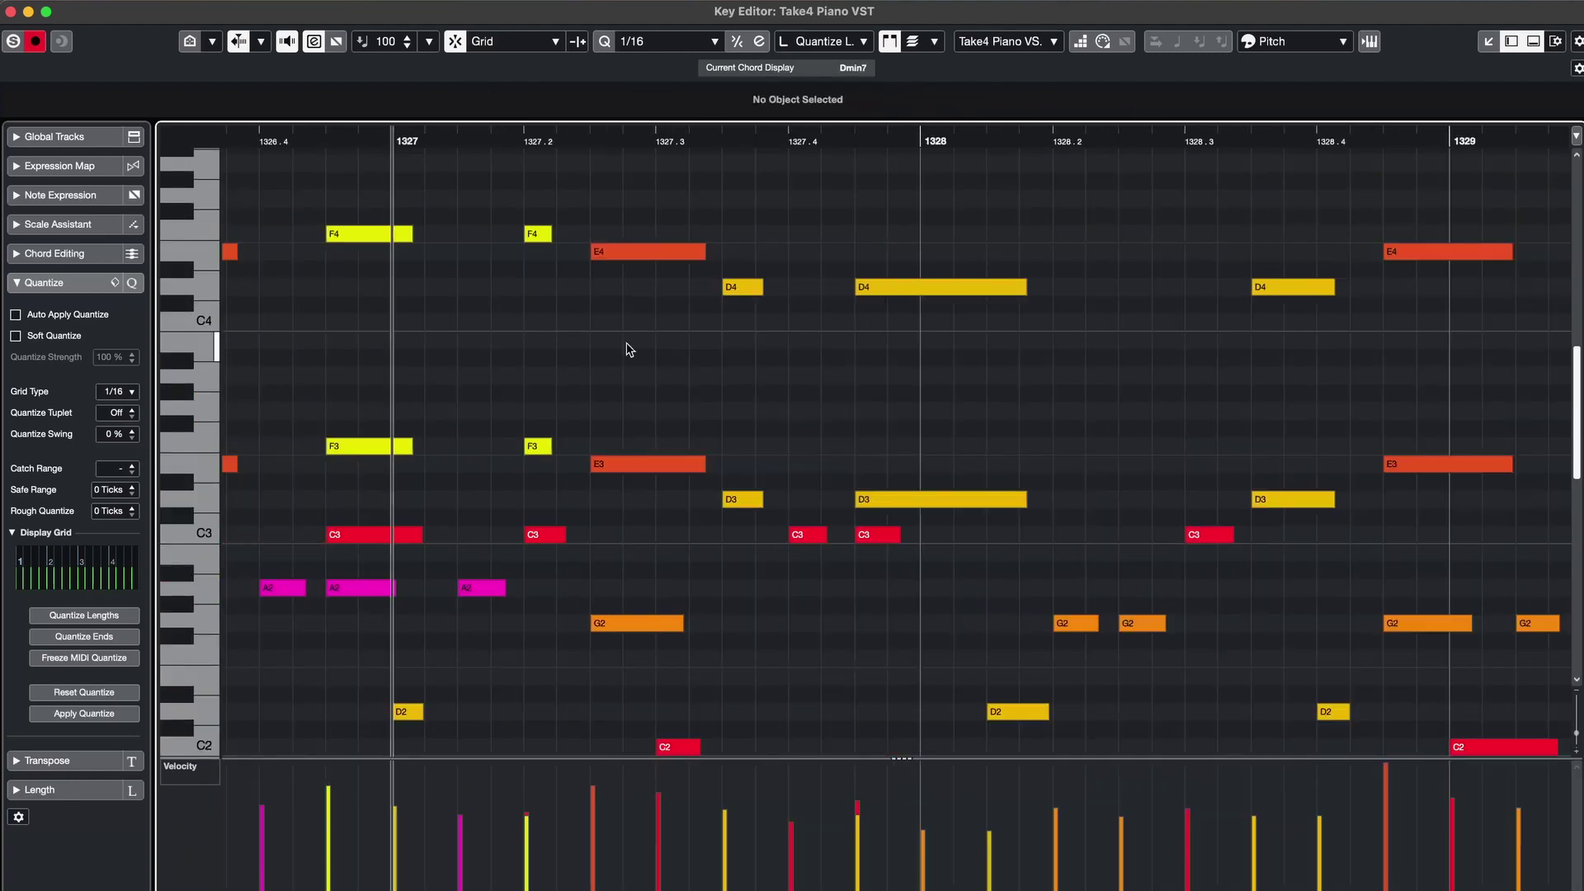
Select the four notes of the part's opening chord, E4, E3, C3 and A2, at bar 1326
{"action": "scroll", "coordinate": [416, 340], "scroll_direction": "left", "scroll_amount": 5}
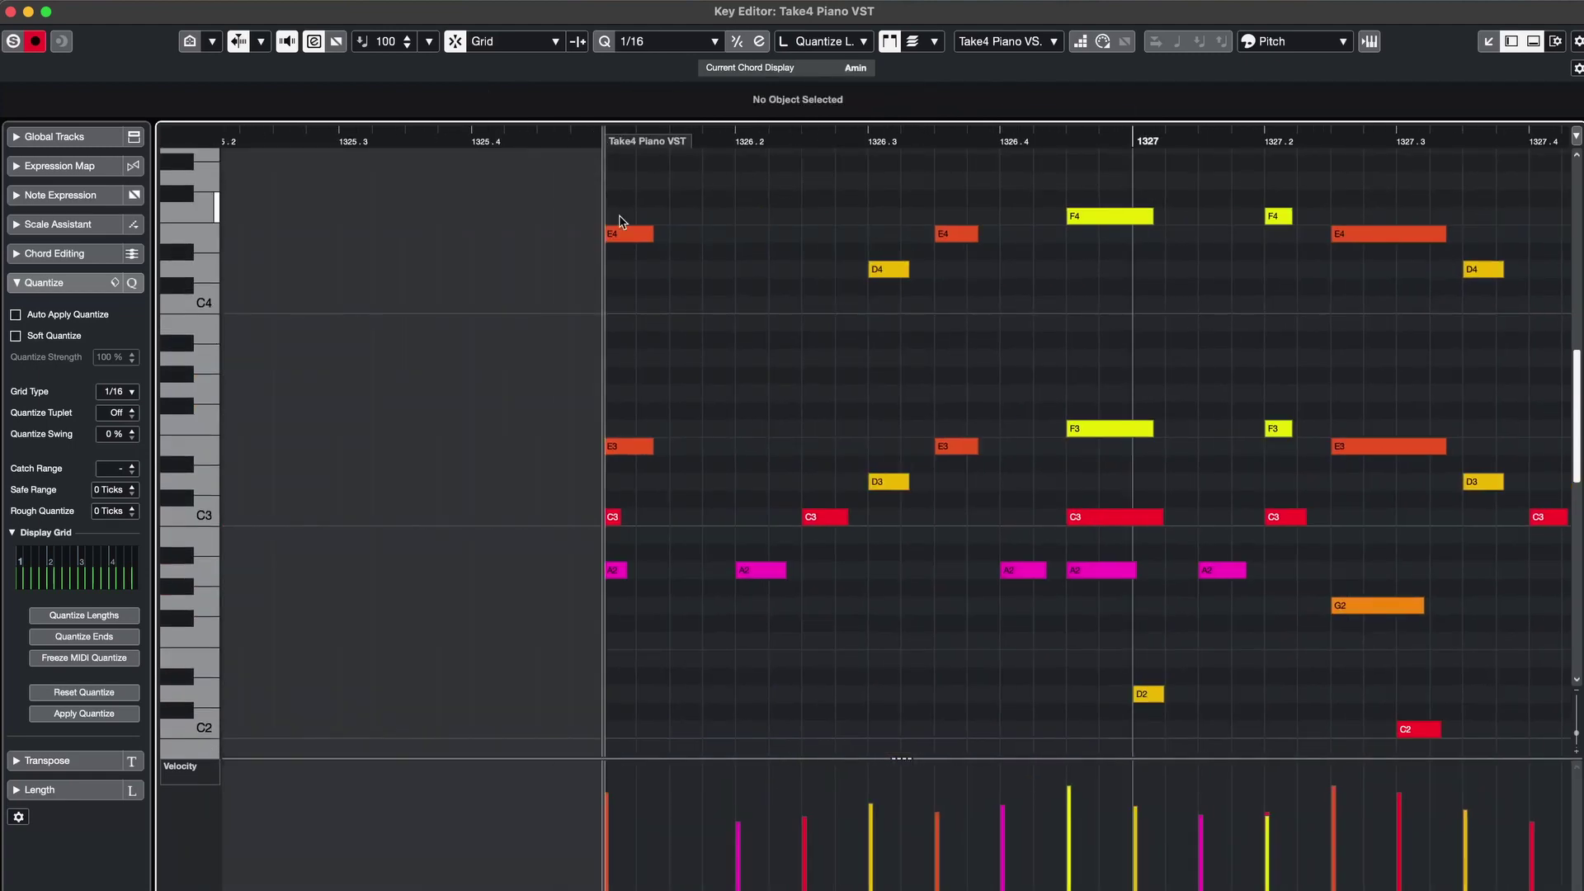
{"action": "scroll", "coordinate": [784, 313], "scroll_direction": "left", "scroll_amount": 1}
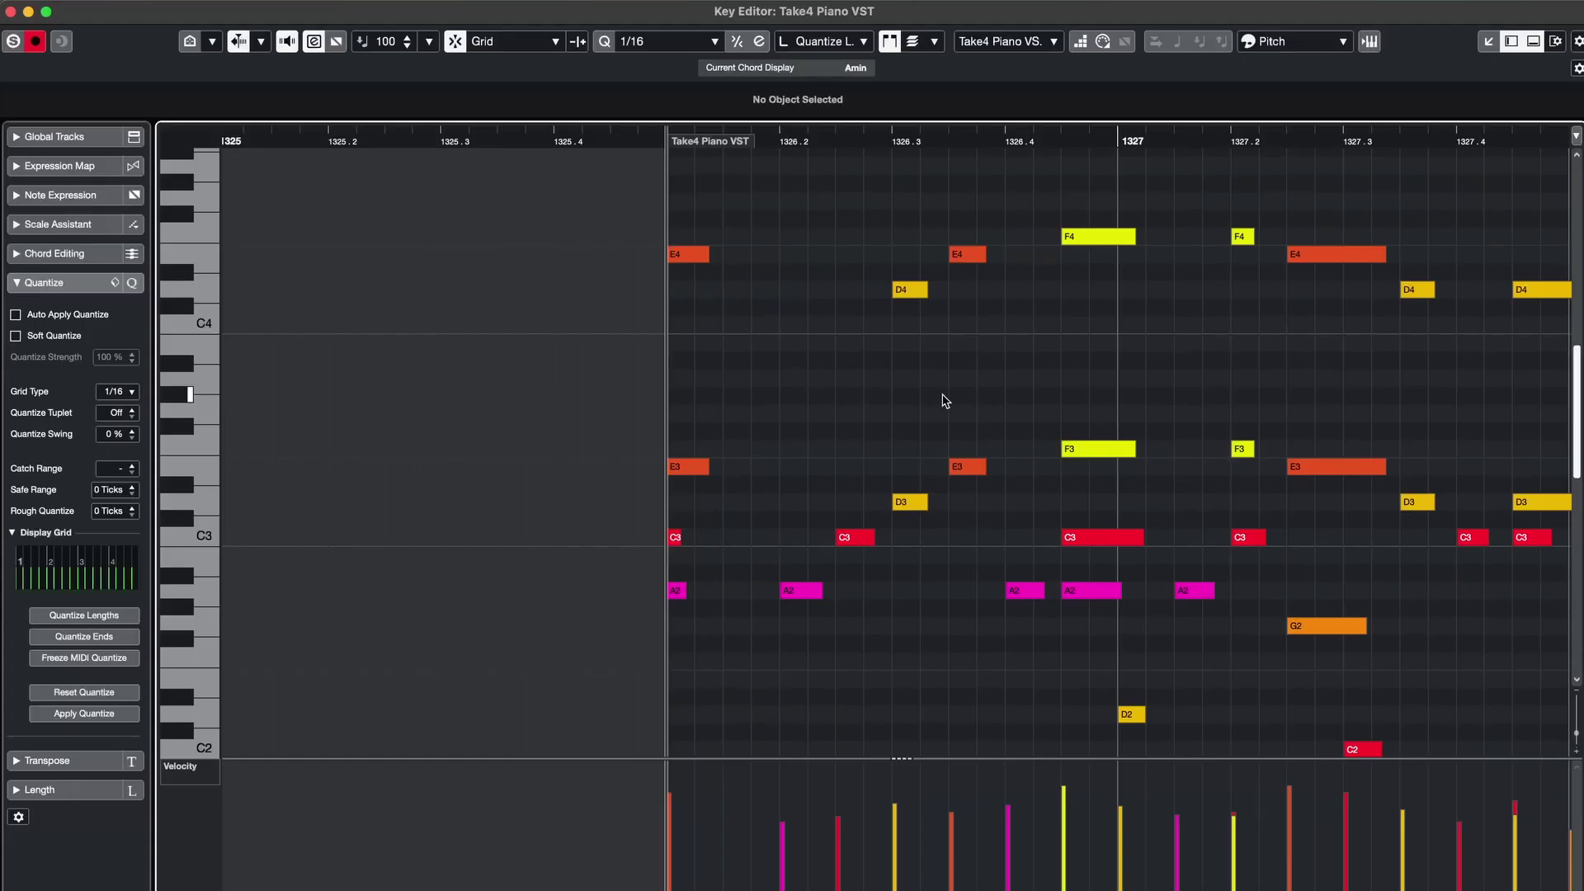
{"action": "scroll", "coordinate": [726, 487], "scroll_direction": "up", "scroll_amount": 3}
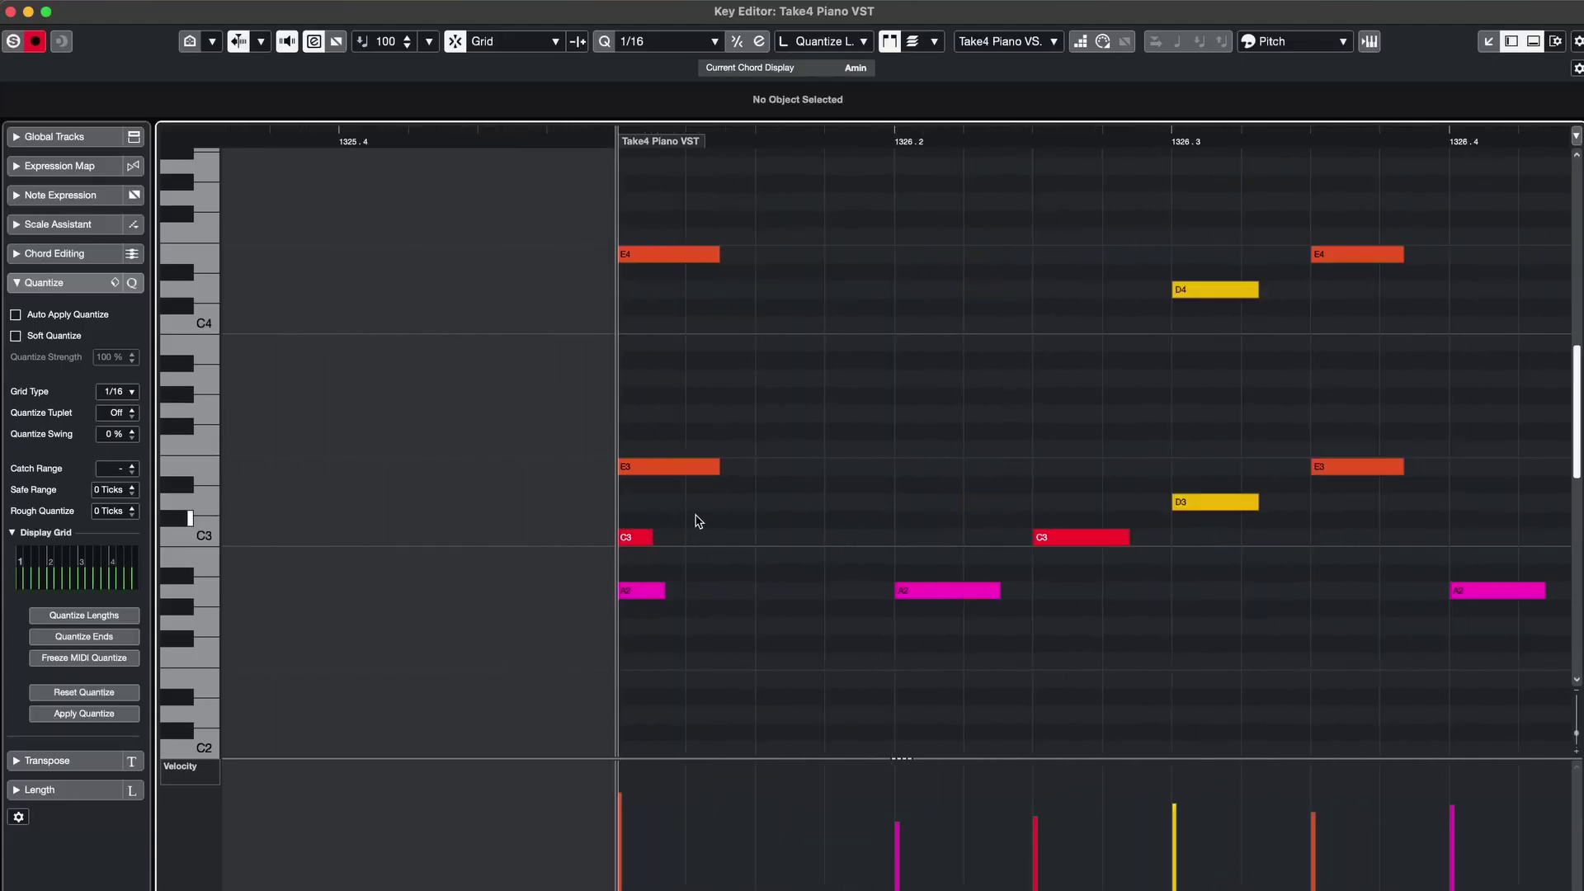
{"action": "left_click_drag", "start_coordinate": [683, 660], "coordinate": [614, 238]}
{"action": "scroll", "coordinate": [693, 363], "scroll_direction": "right", "scroll_amount": 5}
{"action": "scroll", "coordinate": [676, 371], "scroll_direction": "down", "scroll_amount": 1}
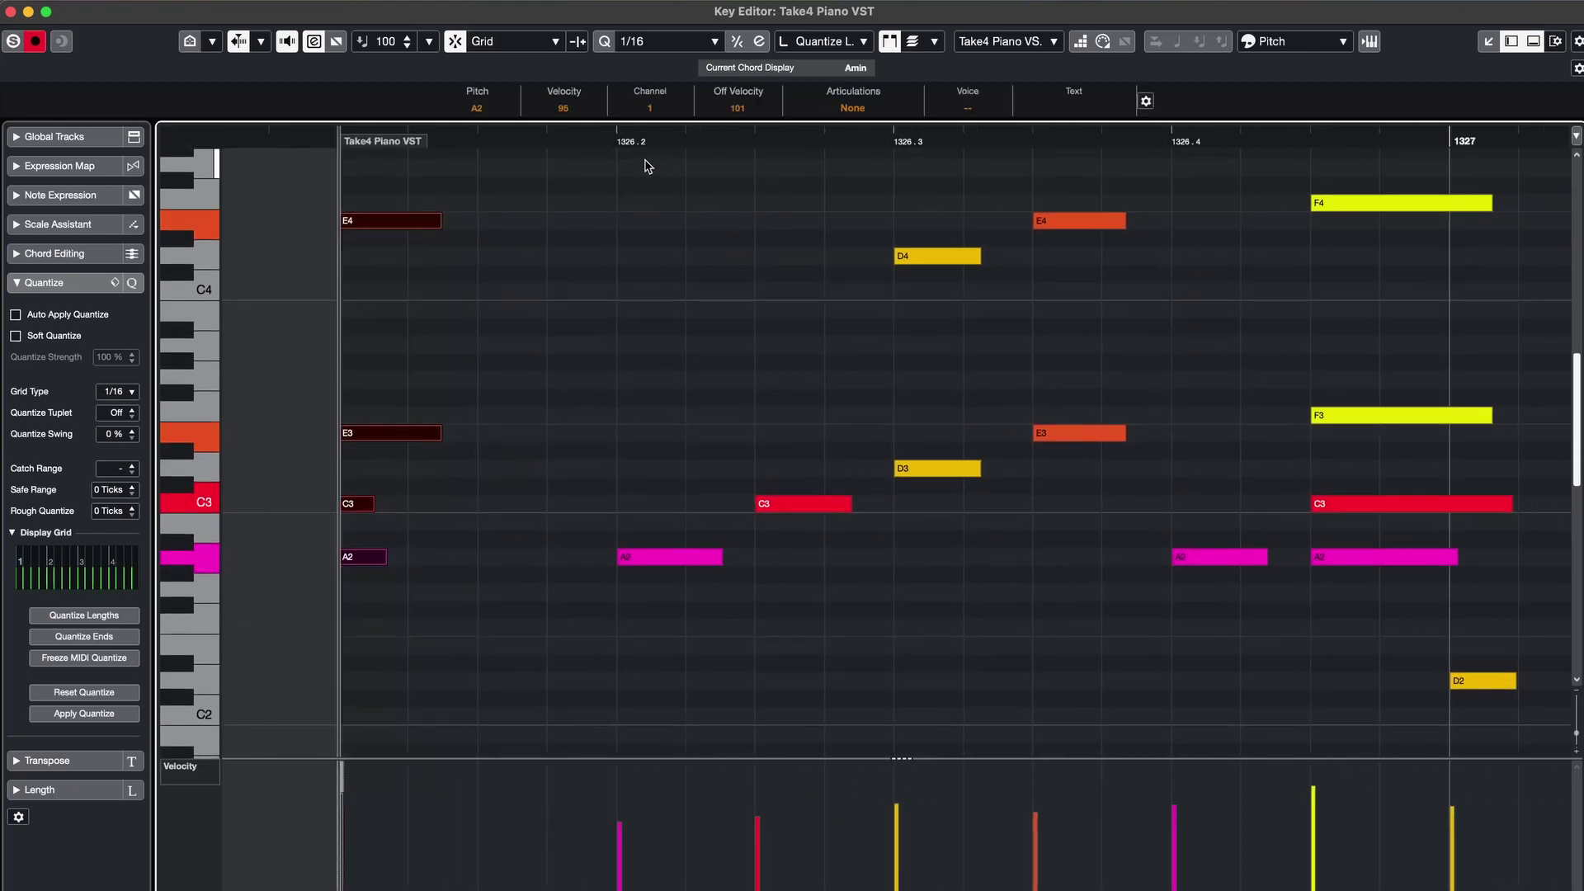
{"action": "scroll", "coordinate": [553, 198], "scroll_direction": "left", "scroll_amount": 3}
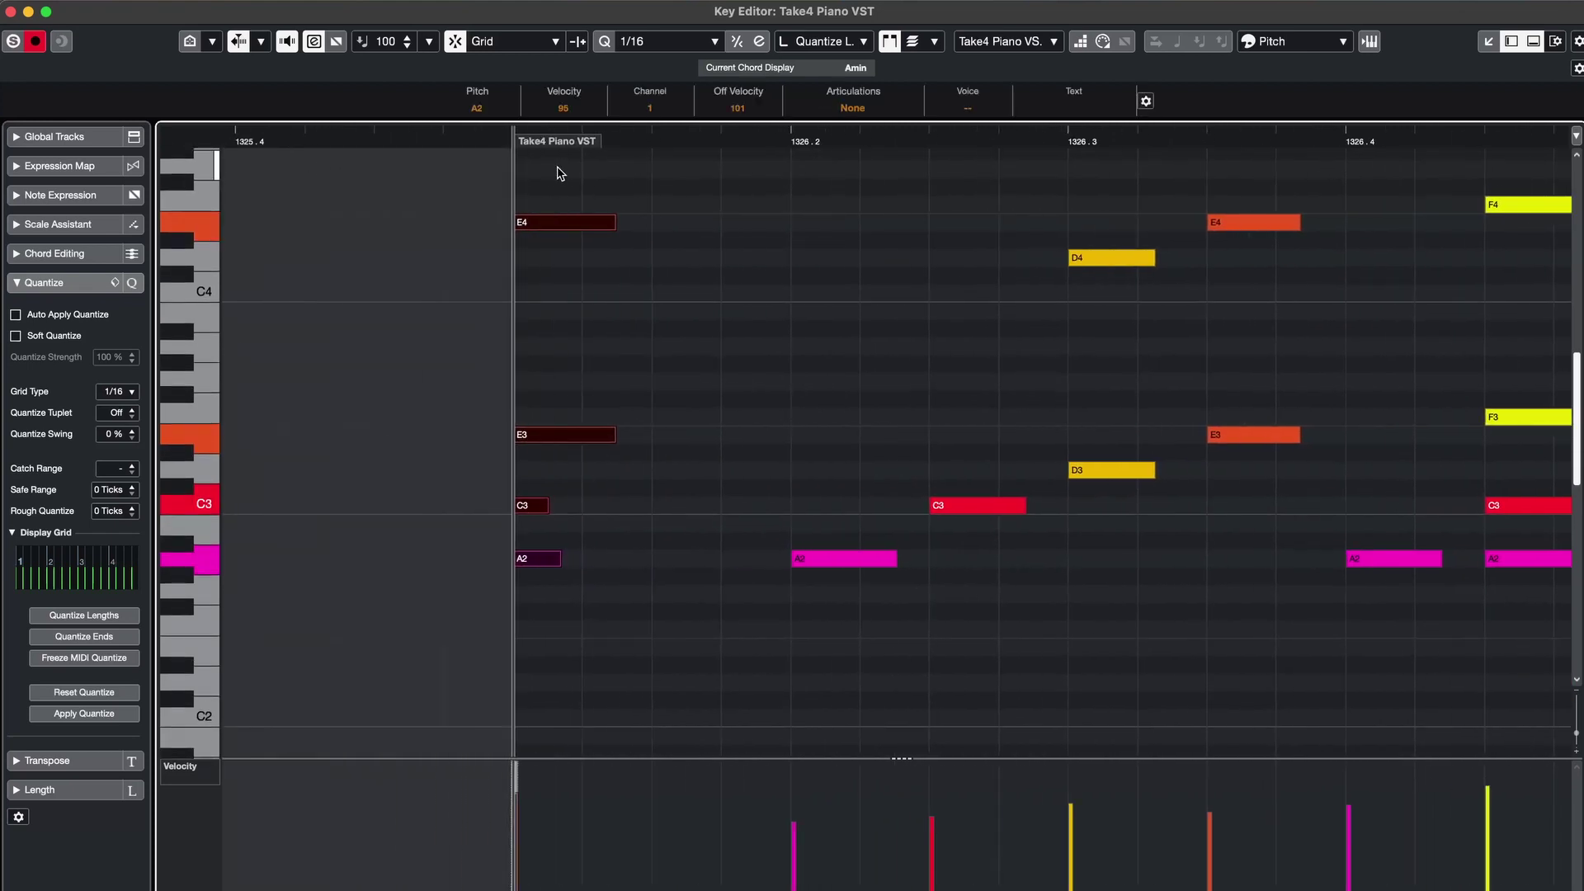
{"action": "scroll", "coordinate": [841, 297], "scroll_direction": "right", "scroll_amount": 3}
{"action": "scroll", "coordinate": [867, 330], "scroll_direction": "up", "scroll_amount": 1}
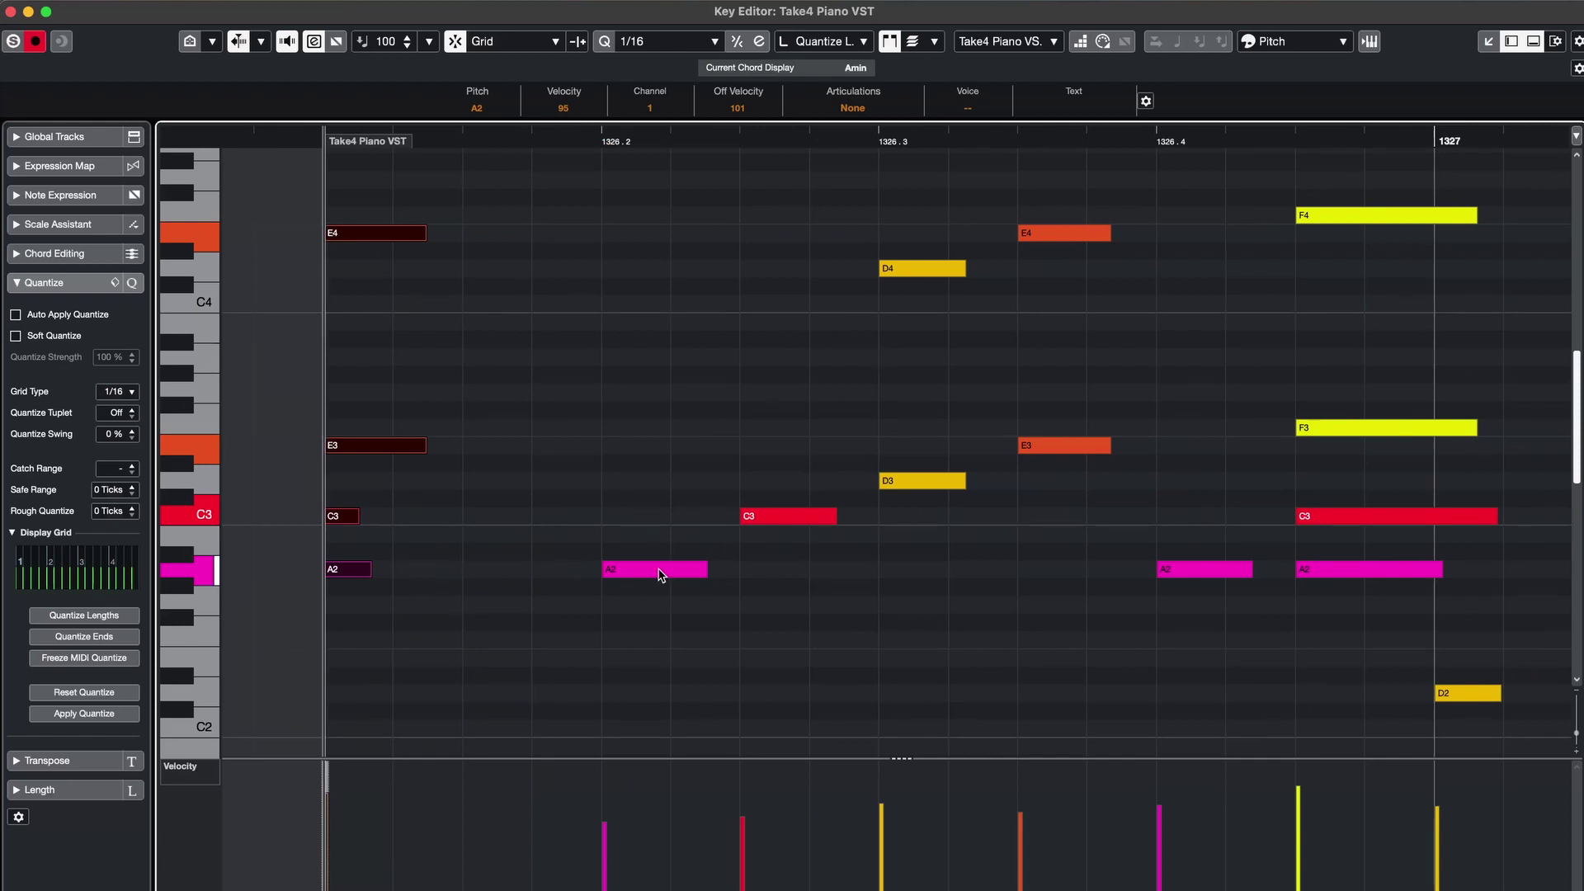
Clear the note selection and set Rough Quantize to 30 Ticks
{"action": "left_click", "coordinate": [657, 644]}
{"action": "scroll", "coordinate": [712, 447], "scroll_direction": "left", "scroll_amount": 2}
{"action": "scroll", "coordinate": [711, 447], "scroll_direction": "up", "scroll_amount": 1}
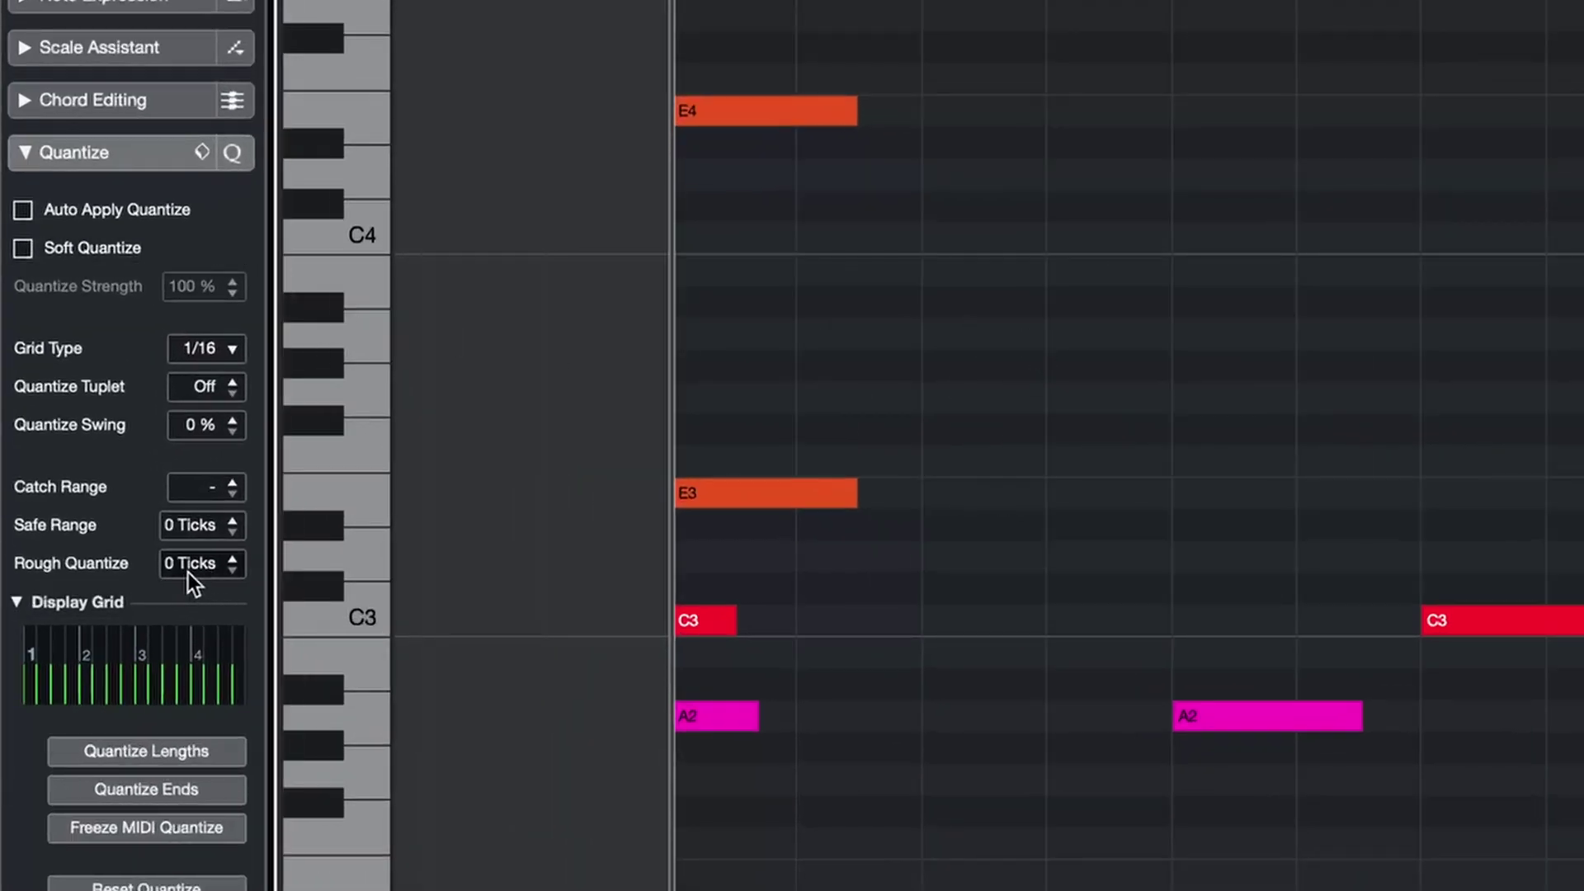
{"action": "scroll", "coordinate": [188, 573], "scroll_direction": "up", "scroll_amount": 3}
{"action": "scroll", "coordinate": [206, 566], "scroll_direction": "up", "scroll_amount": 8}
{"action": "scroll", "coordinate": [196, 566], "scroll_direction": "down", "scroll_amount": 1}
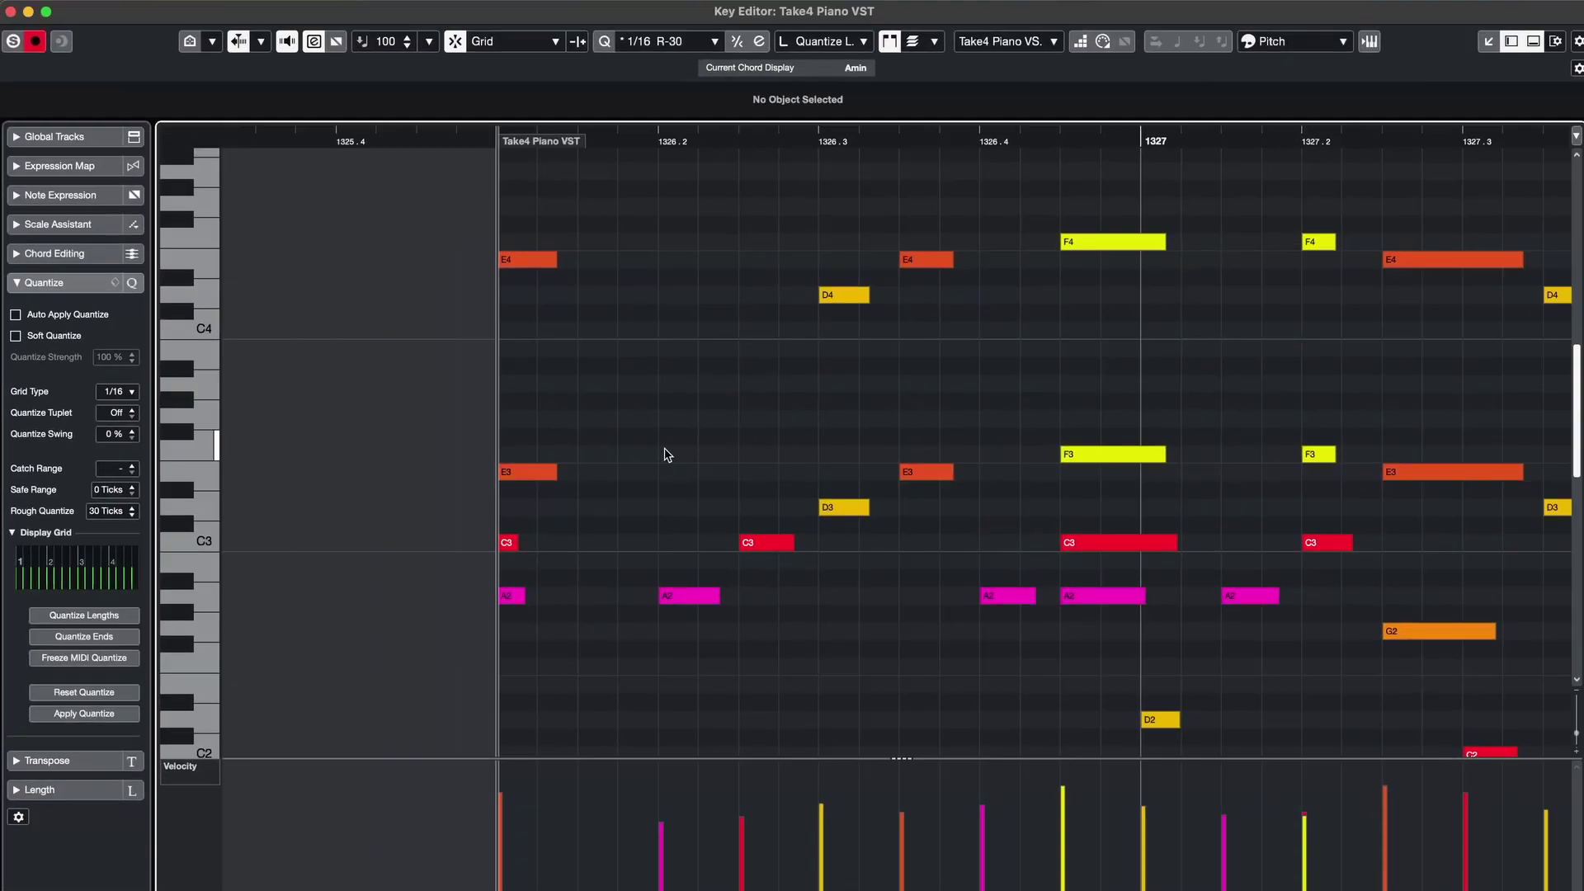
Undo the 1/16 quantization and inspect the timing of the opening chord and of the notes around 1326.2
{"action": "key", "text": "super+z"}
{"action": "key", "text": "h"}
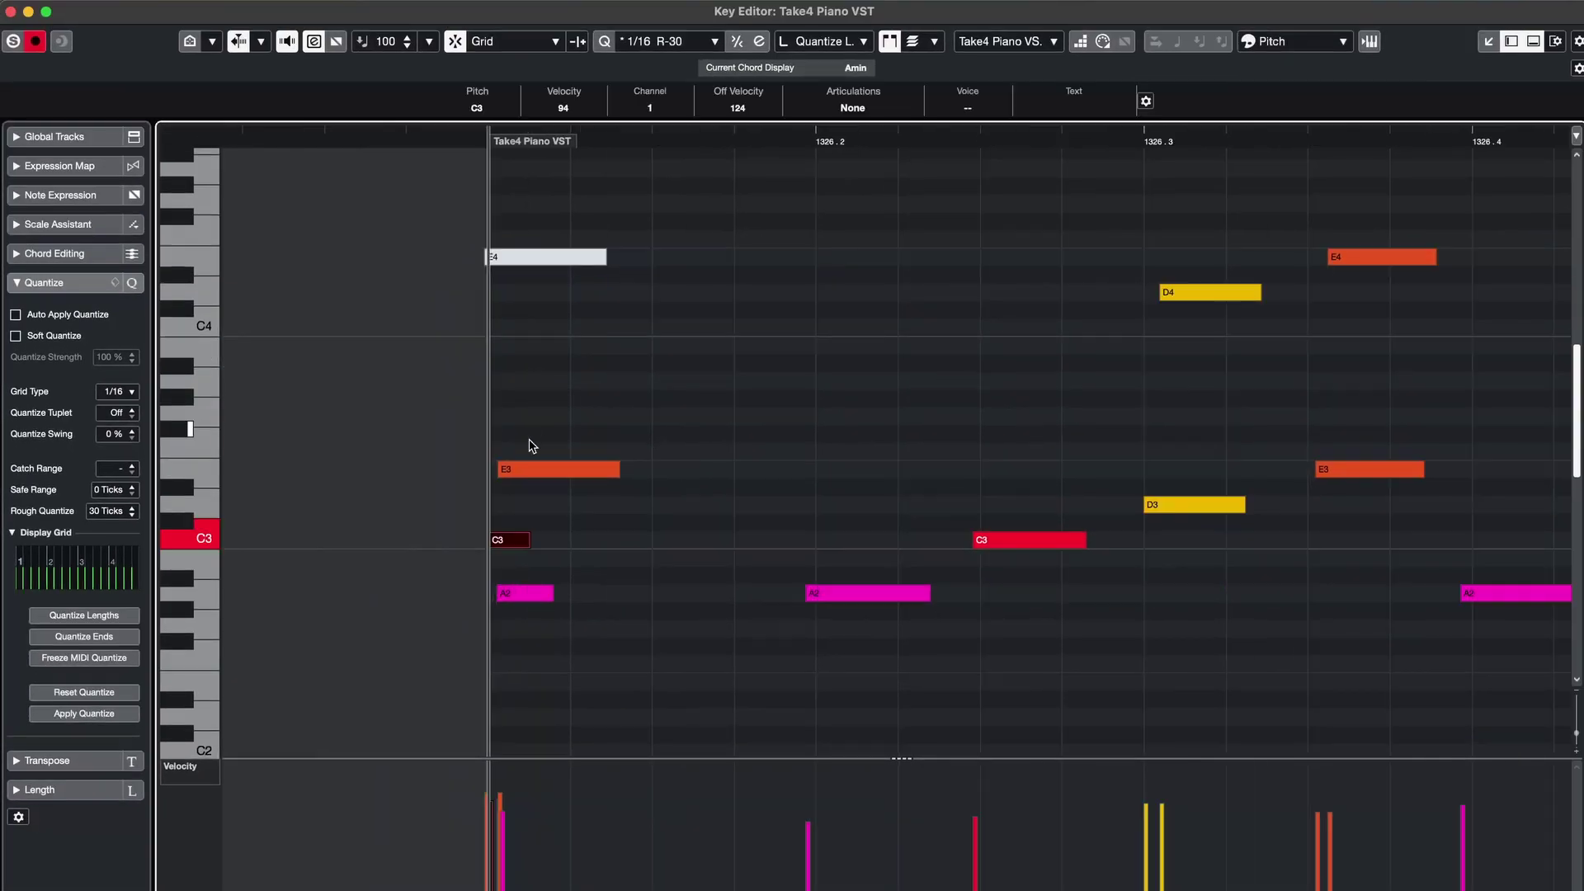
{"action": "left_click", "coordinate": [543, 266]}
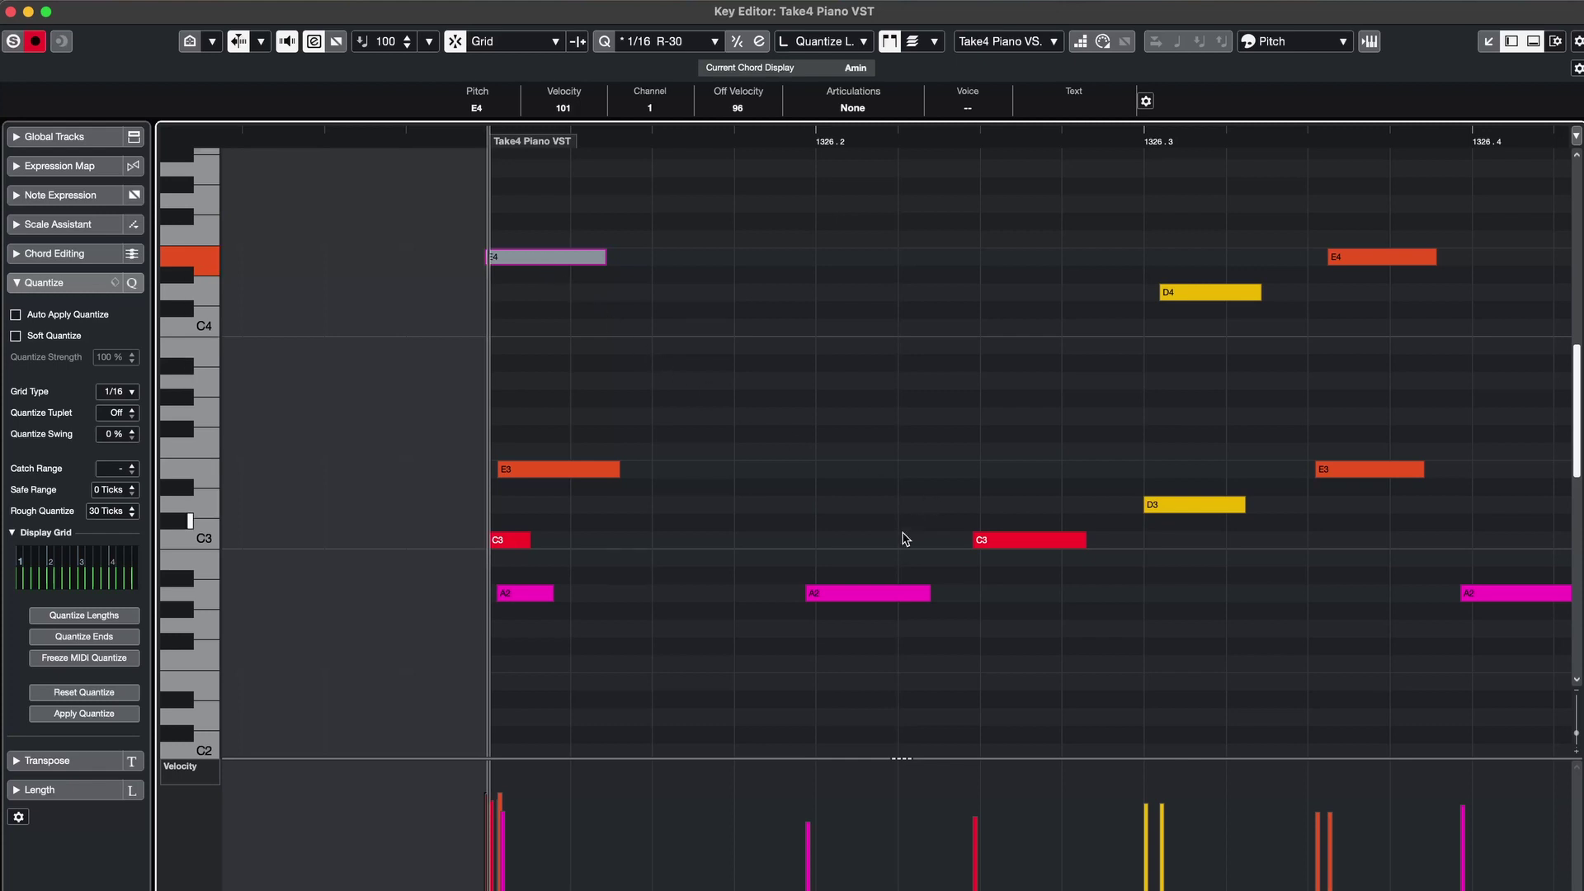
{"action": "left_click", "coordinate": [842, 592]}
{"action": "key", "text": "h"}
{"action": "key", "text": "Right"}
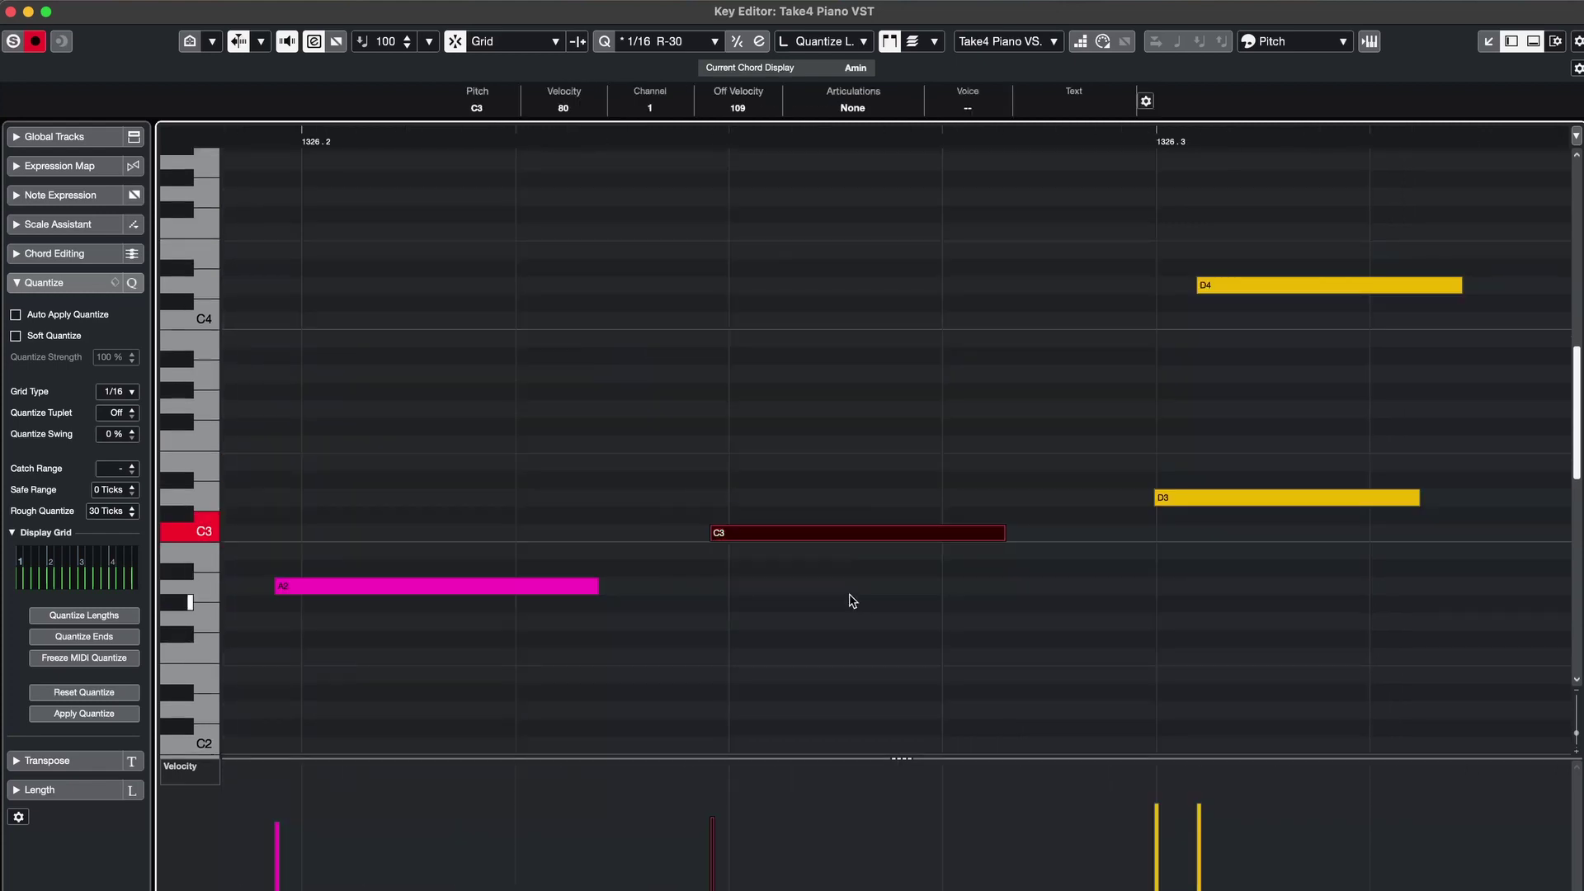
Examine how the notes sit against the 1/16 grid from 1326.3 on through bar 1331
{"action": "scroll", "coordinate": [988, 605], "scroll_direction": "right", "scroll_amount": 5}
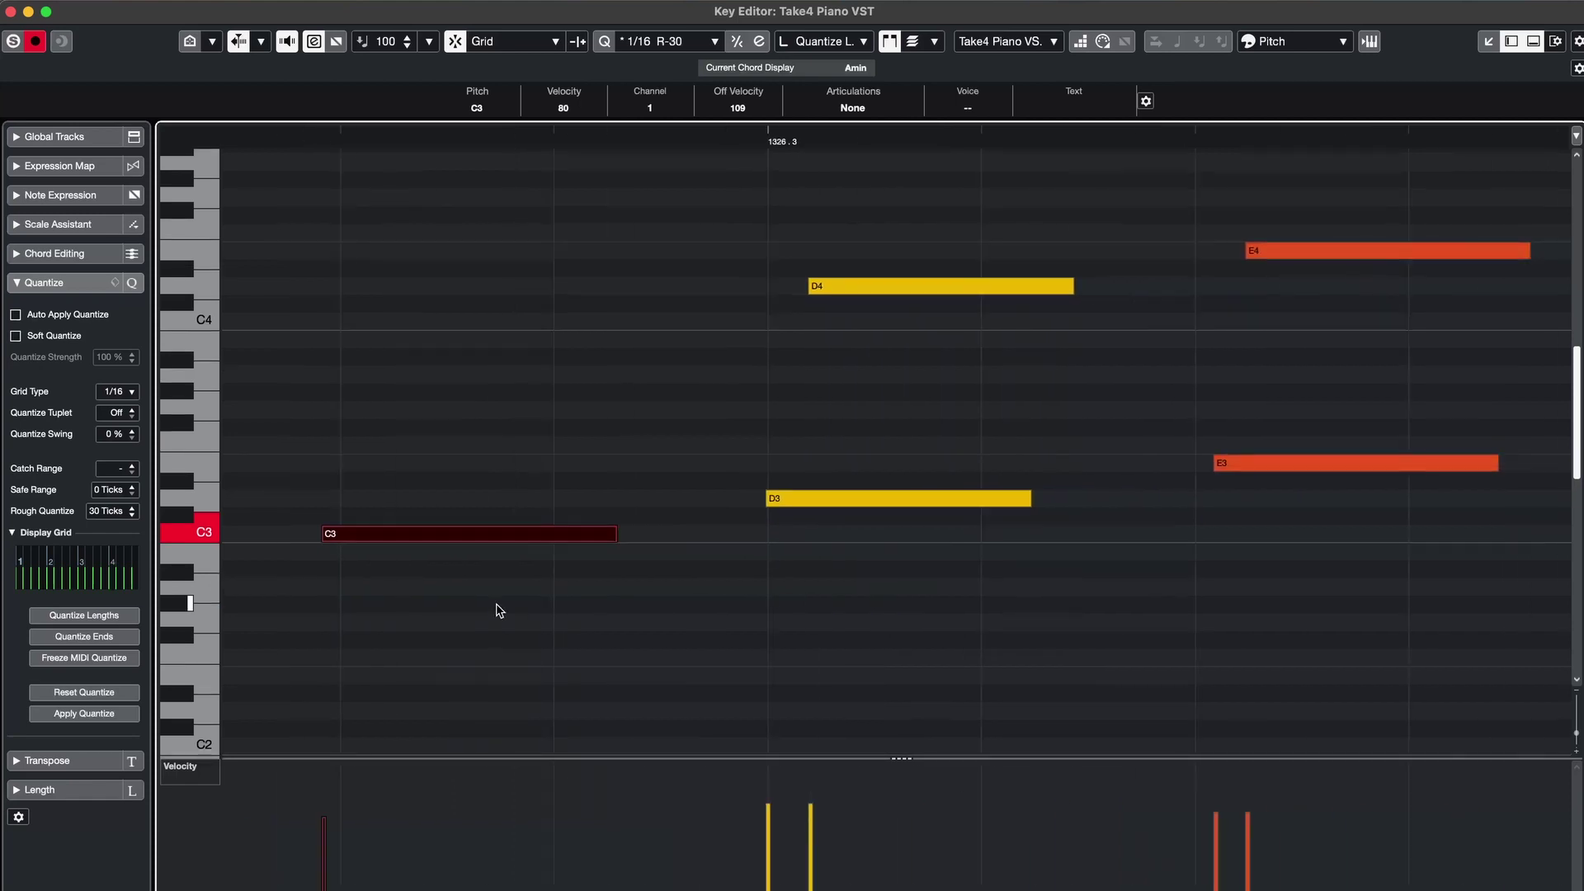
{"action": "scroll", "coordinate": [891, 455], "scroll_direction": "right", "scroll_amount": 5}
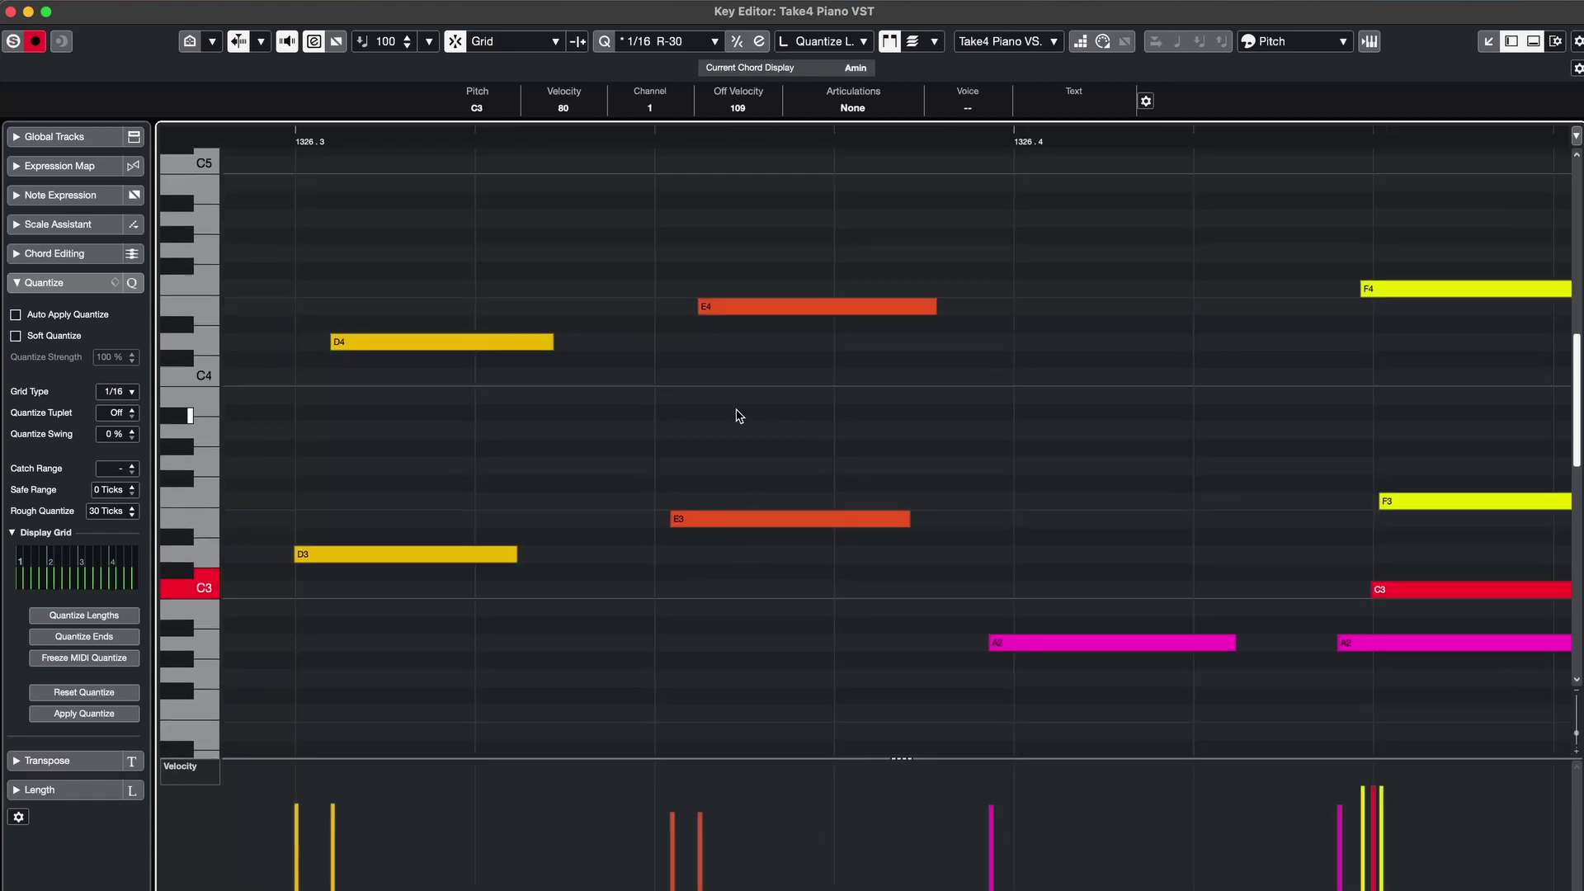
{"action": "scroll", "coordinate": [739, 414], "scroll_direction": "right", "scroll_amount": 2}
{"action": "scroll", "coordinate": [973, 563], "scroll_direction": "left", "scroll_amount": 4}
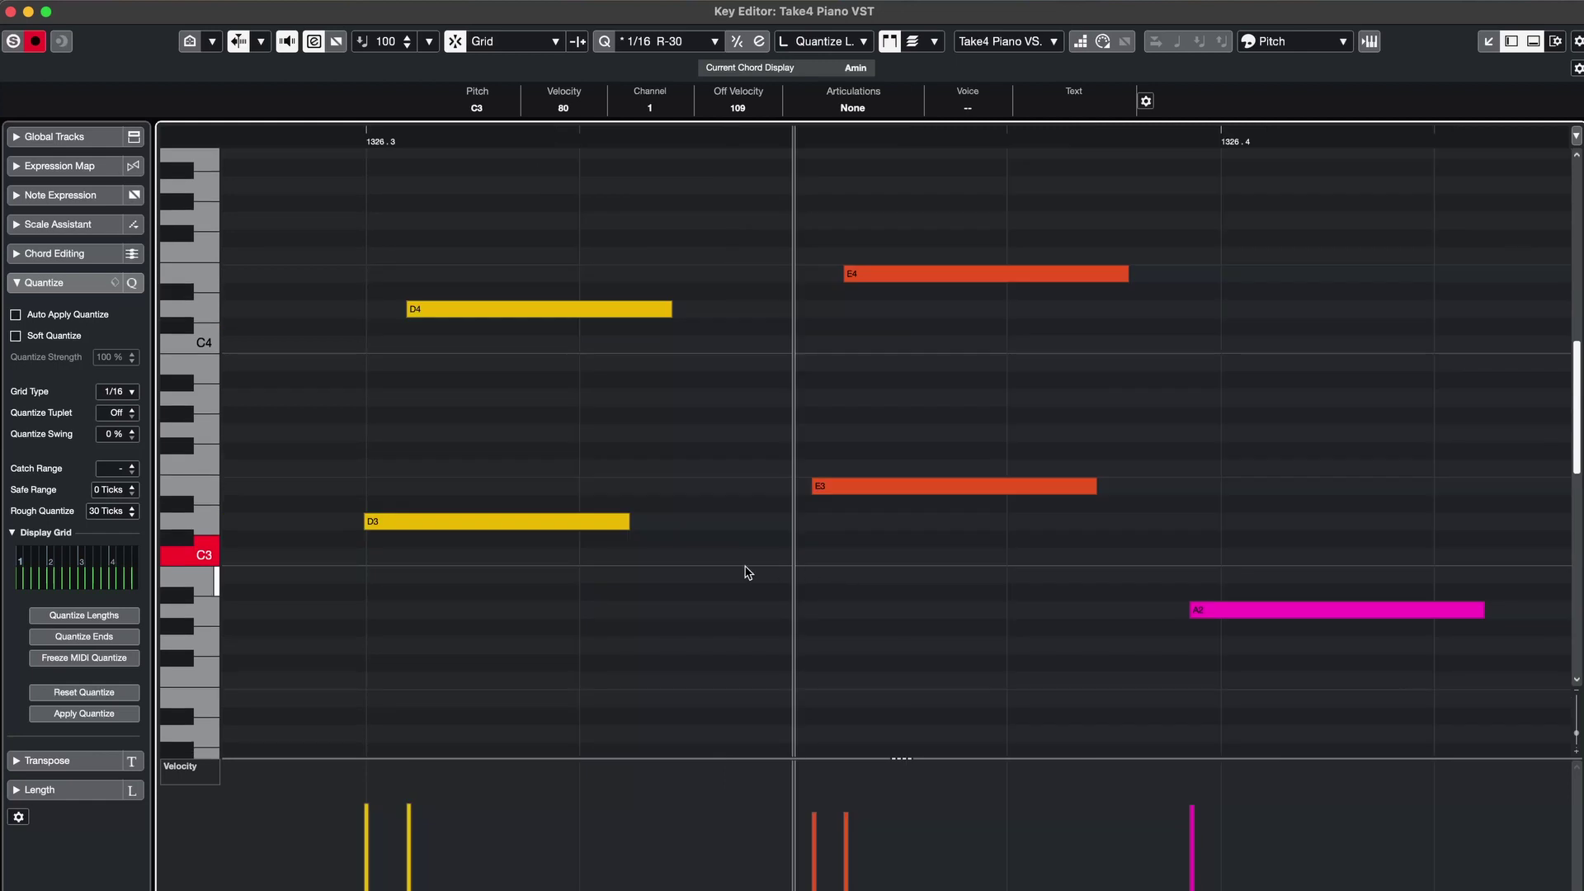
{"action": "scroll", "coordinate": [745, 569], "scroll_direction": "down", "scroll_amount": 4}
{"action": "scroll", "coordinate": [1061, 546], "scroll_direction": "left", "scroll_amount": 4}
{"action": "scroll", "coordinate": [908, 412], "scroll_direction": "down", "scroll_amount": 3}
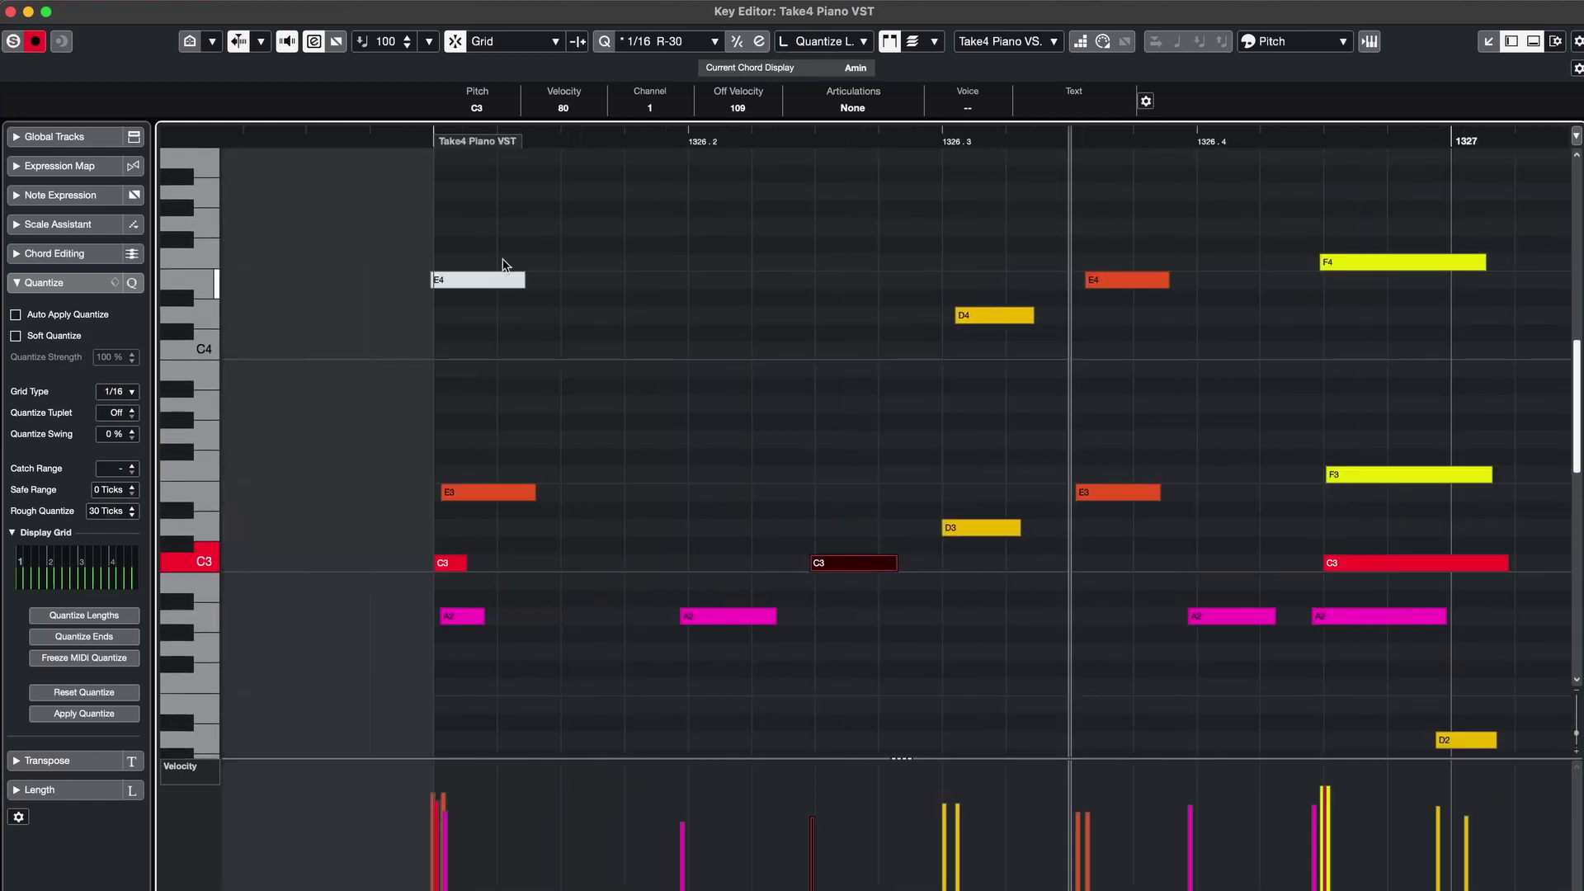
{"action": "scroll", "coordinate": [457, 293], "scroll_direction": "left", "scroll_amount": 4}
{"action": "scroll", "coordinate": [643, 325], "scroll_direction": "right", "scroll_amount": 8}
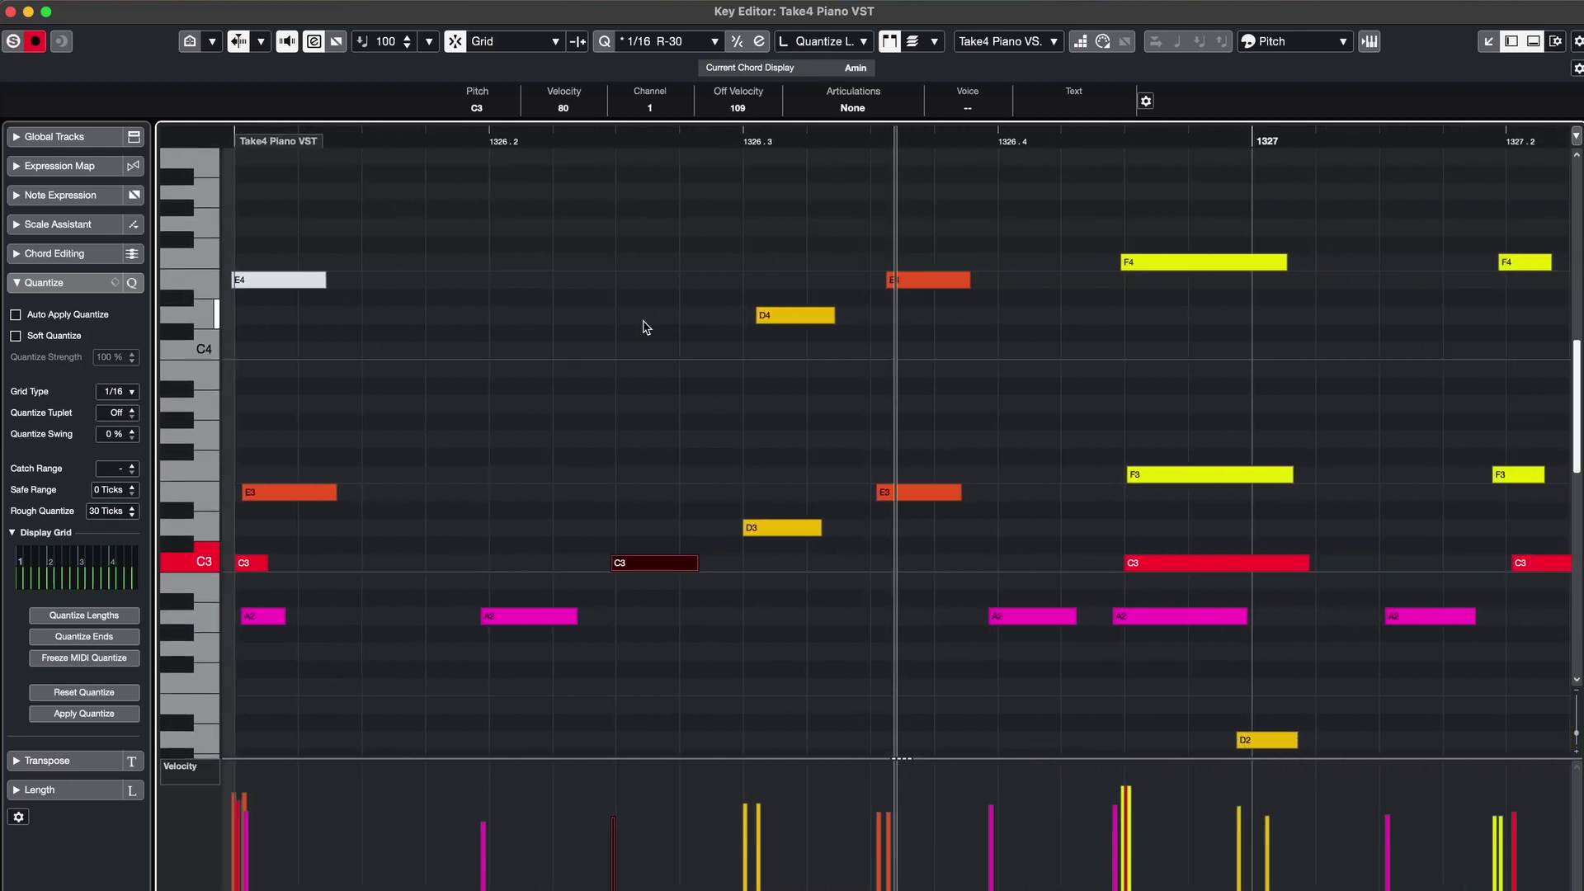
{"action": "scroll", "coordinate": [646, 328], "scroll_direction": "down", "scroll_amount": 3}
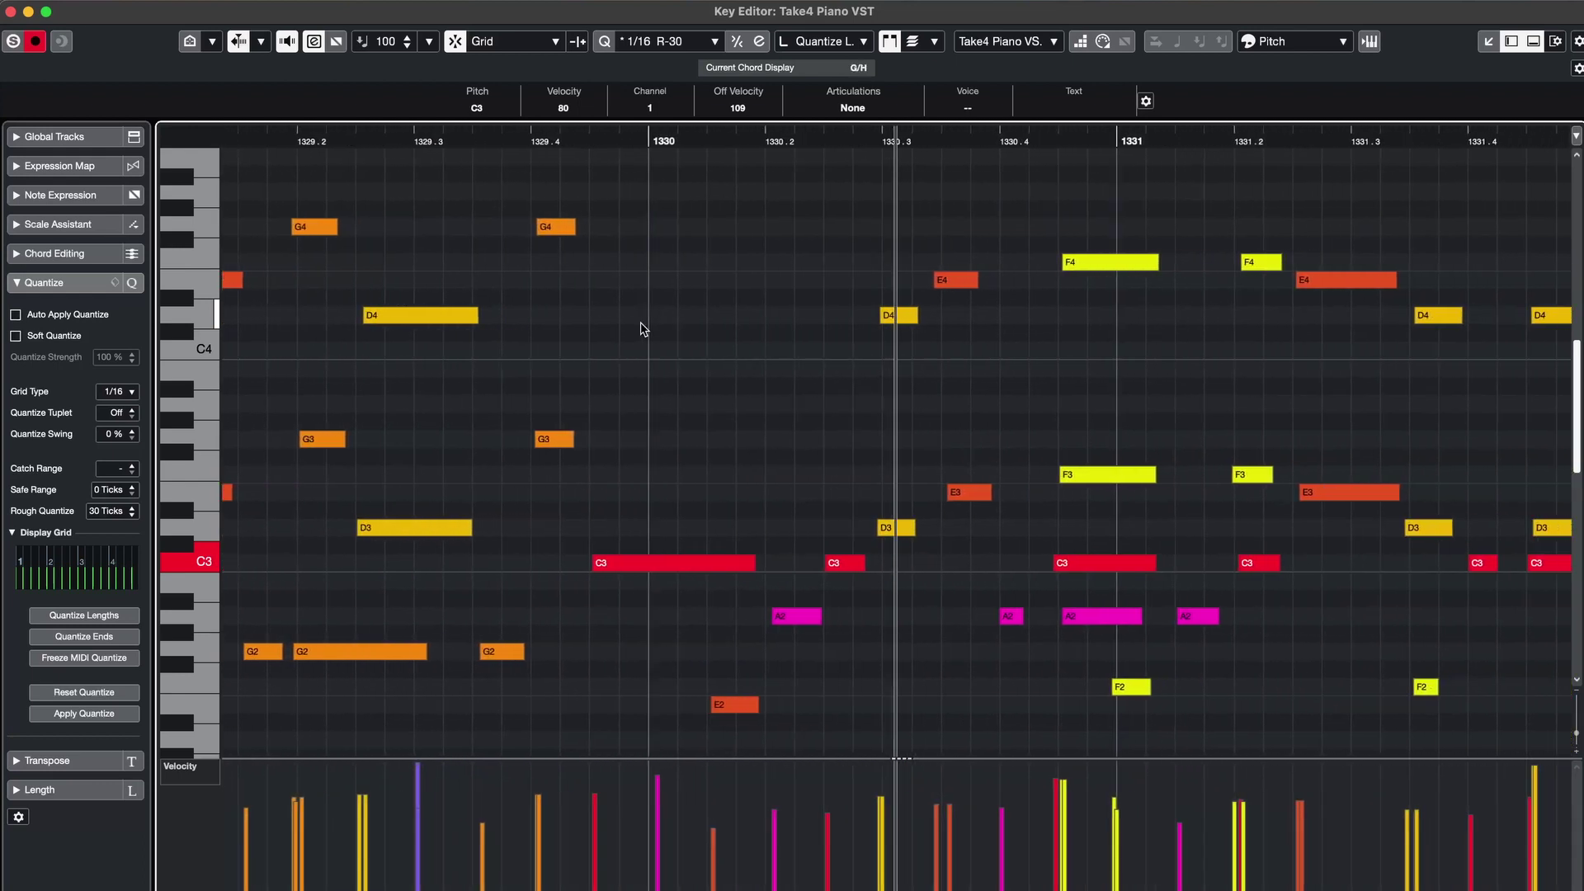
{"action": "scroll", "coordinate": [643, 328], "scroll_direction": "down", "scroll_amount": 2}
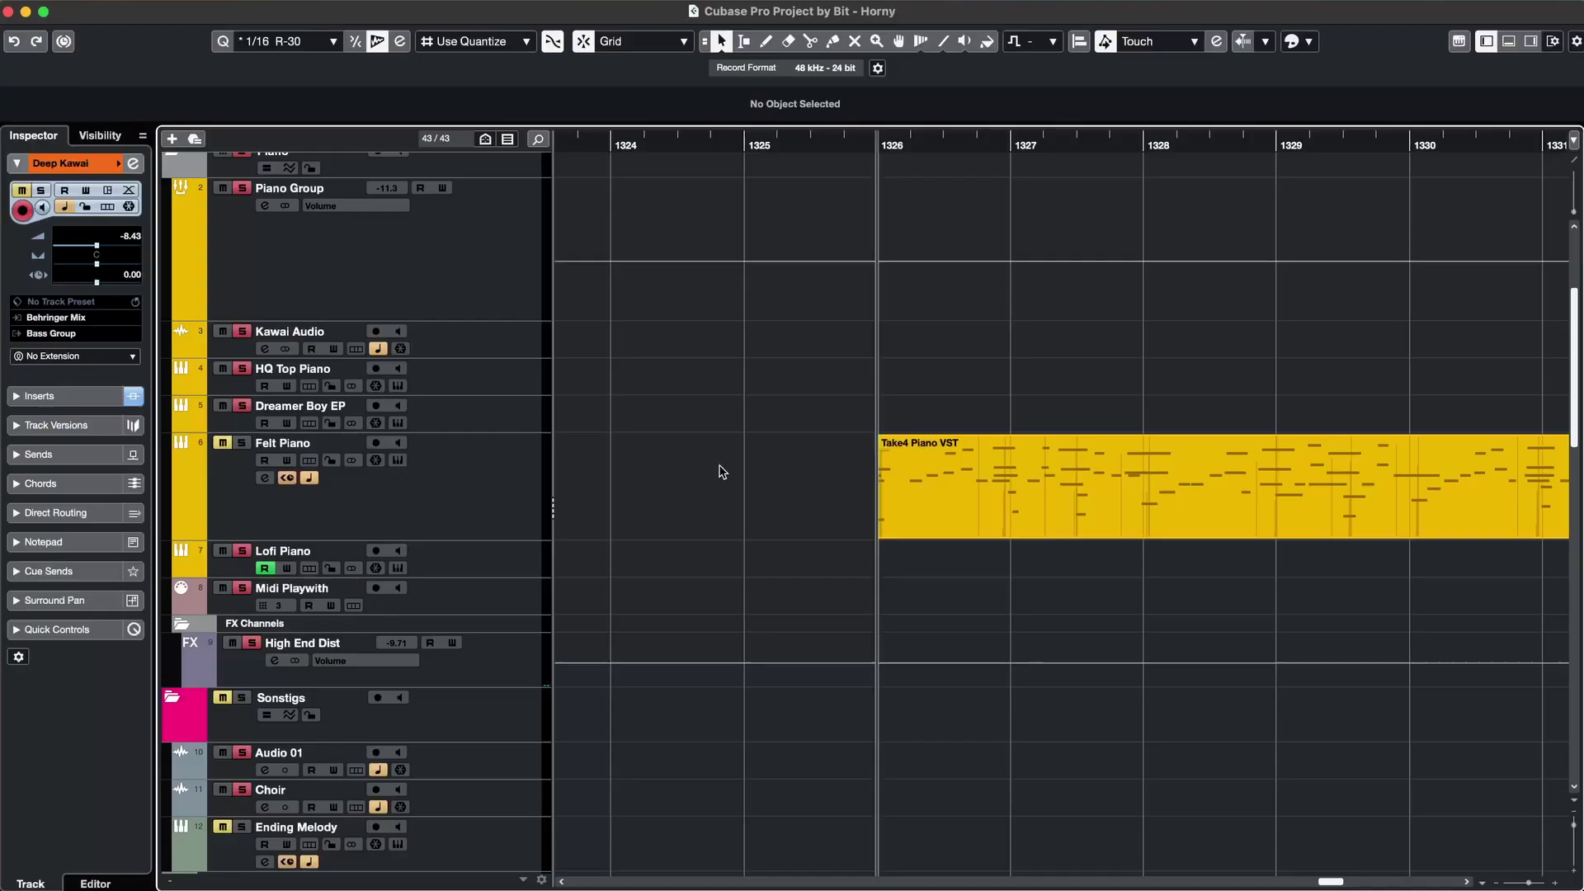
Enlarge the Deep Kawai audio track in the project and unmute it
{"action": "scroll", "coordinate": [721, 467], "scroll_direction": "down", "scroll_amount": 10}
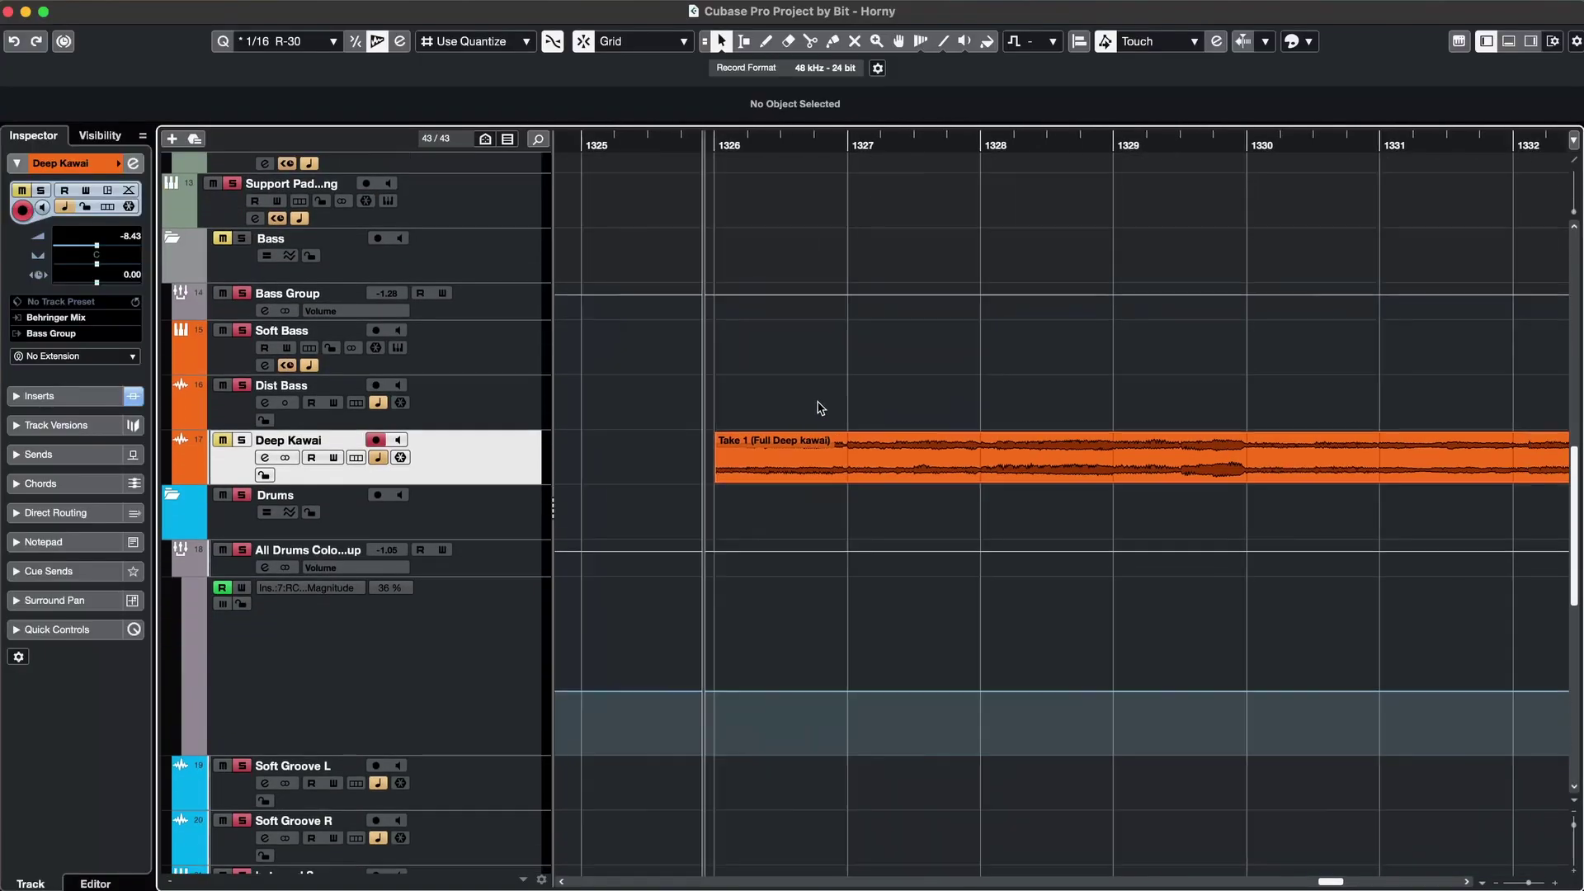
{"action": "left_click", "coordinate": [525, 473]}
{"action": "left_click_drag", "start_coordinate": [521, 465], "coordinate": [495, 643]}
{"action": "left_click", "coordinate": [223, 423]}
{"action": "left_click", "coordinate": [837, 462]}
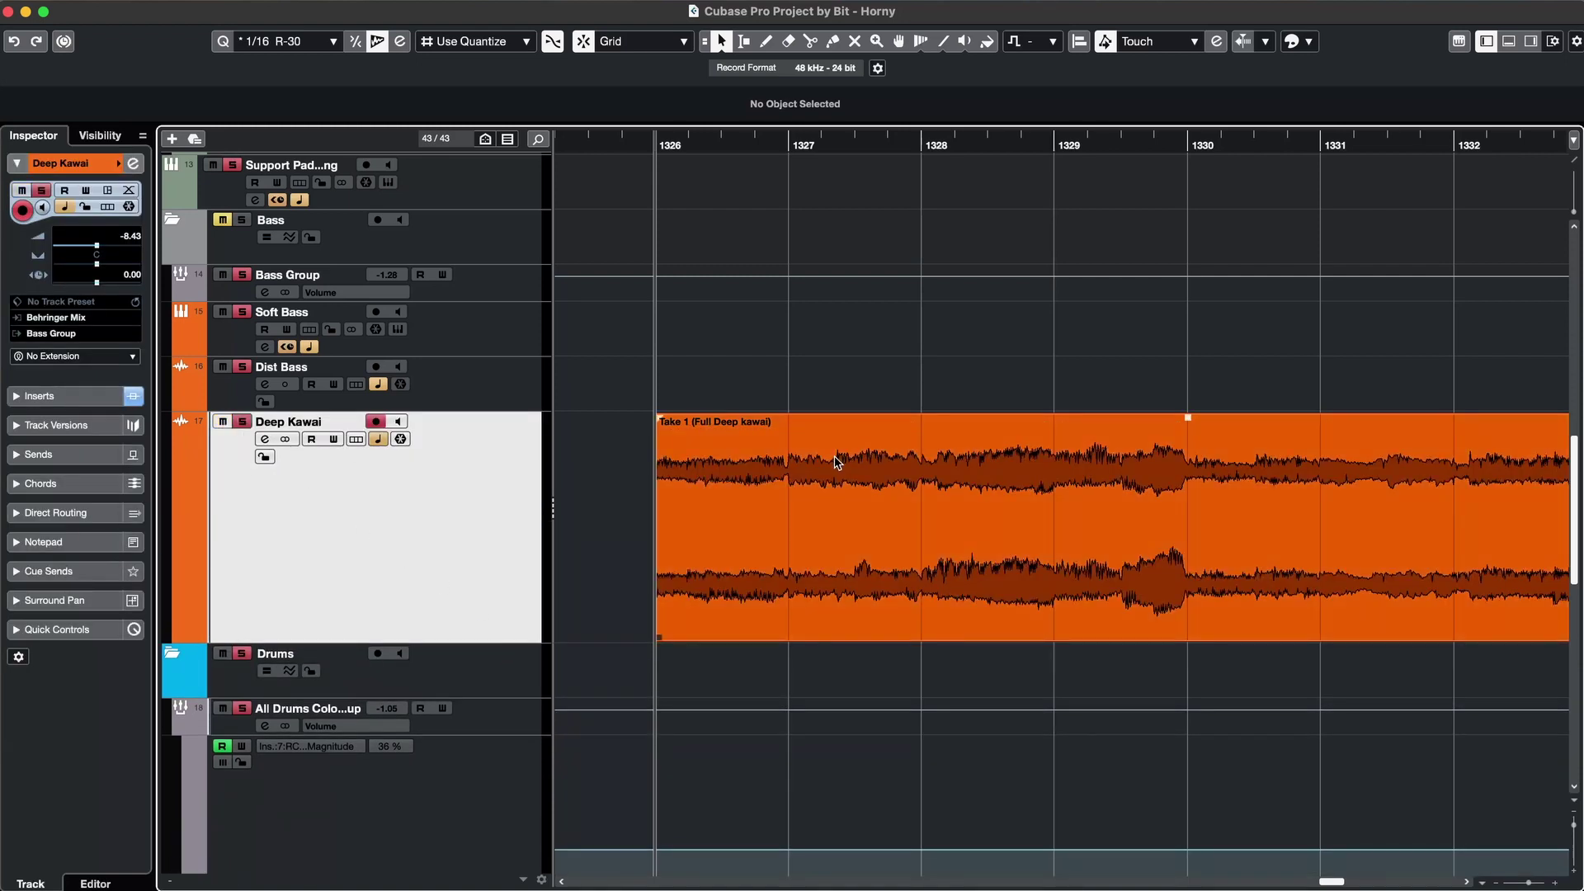
Play the Deep Kawai audio from bar 1326 and compare the event with the Take4 Piano VST MIDI part
{"action": "key", "text": "space"}
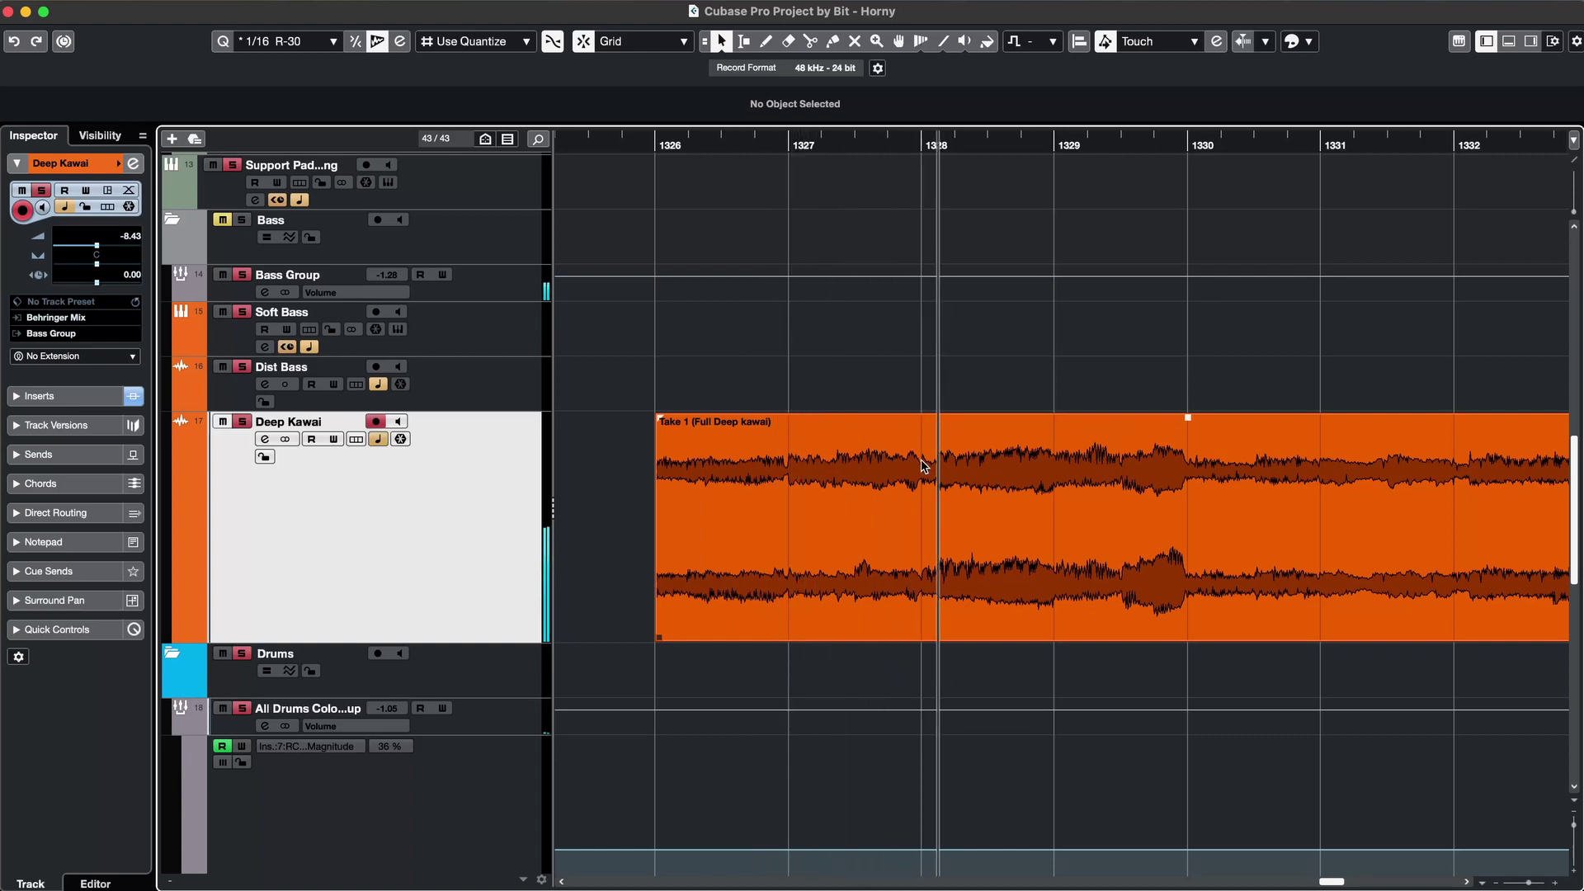
{"action": "key", "text": "space"}
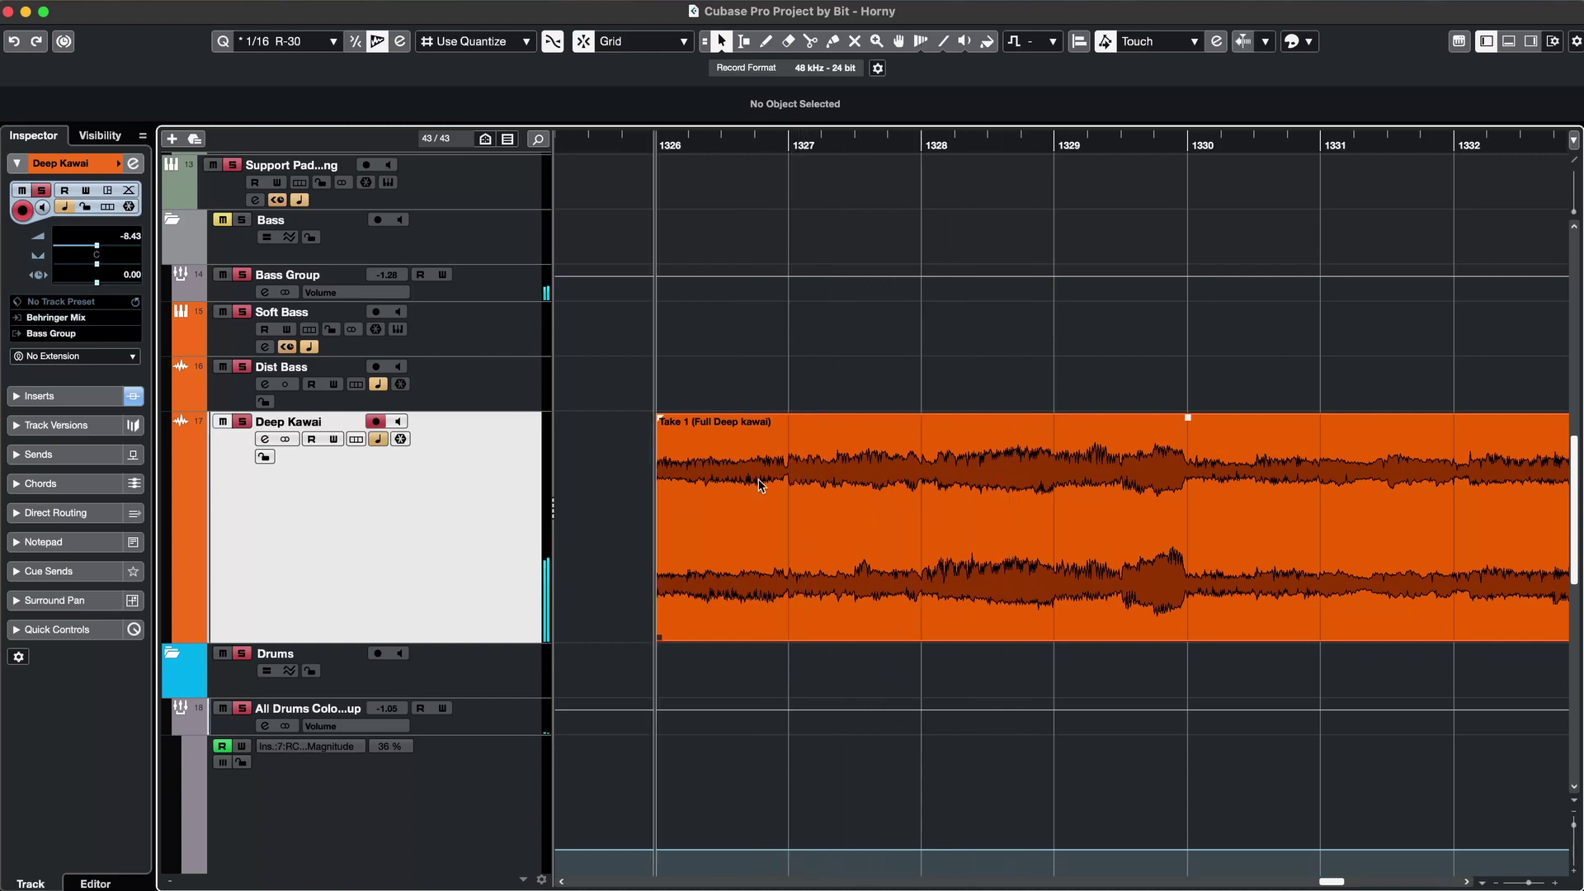
{"action": "left_click", "coordinate": [866, 481]}
{"action": "scroll", "coordinate": [841, 541], "scroll_direction": "up", "scroll_amount": 10}
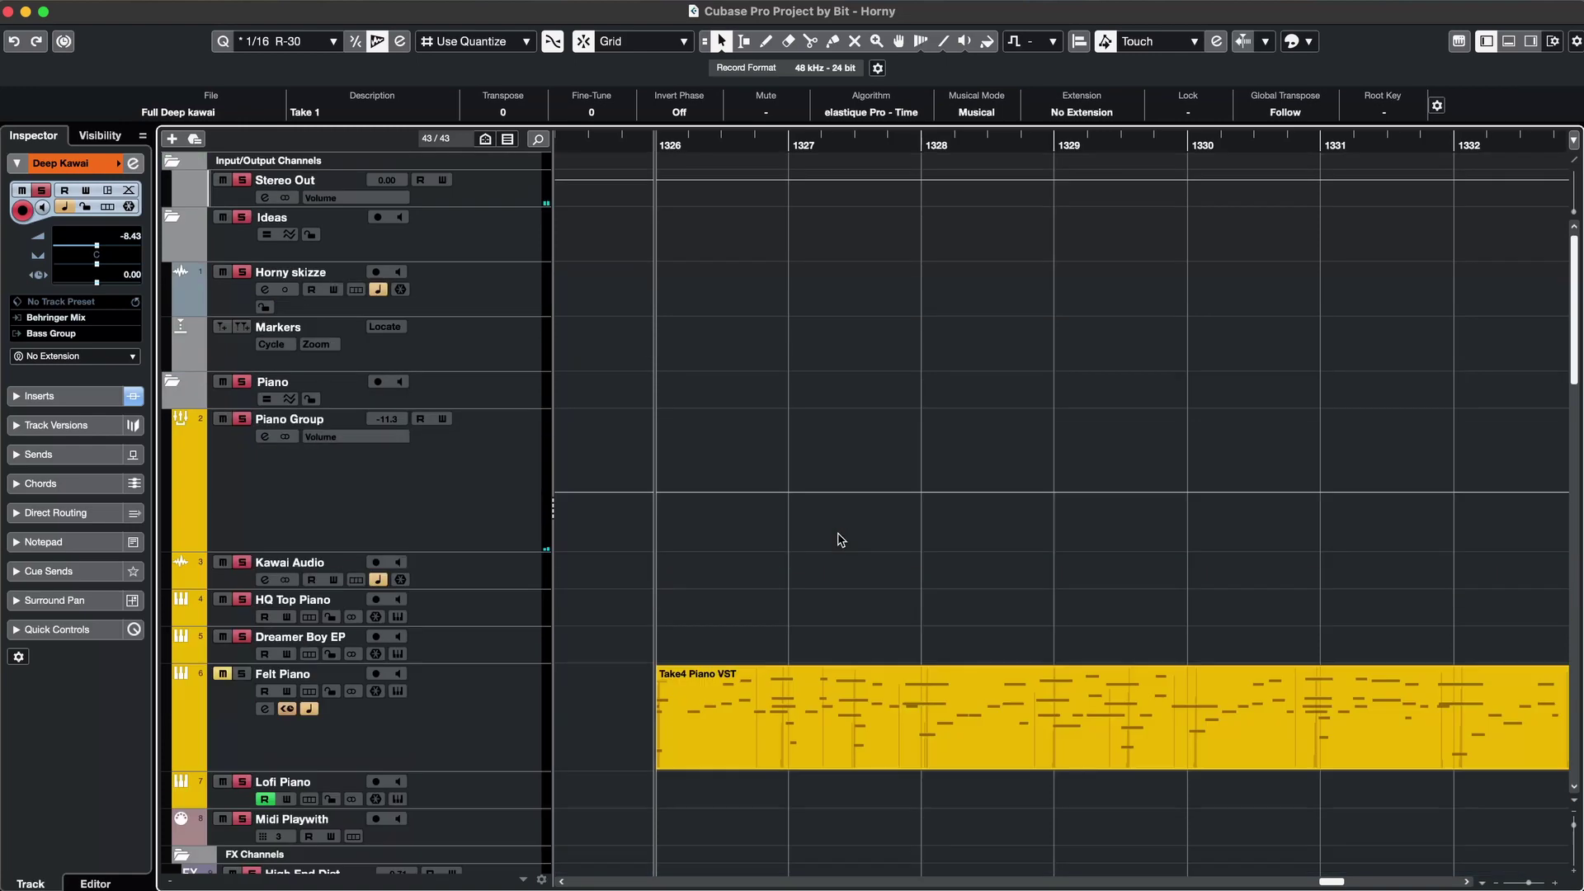
{"action": "left_click", "coordinate": [865, 513]}
{"action": "left_click", "coordinate": [855, 679]}
{"action": "scroll", "coordinate": [856, 678], "scroll_direction": "down", "scroll_amount": 20}
{"action": "scroll", "coordinate": [855, 677], "scroll_direction": "up", "scroll_amount": 15}
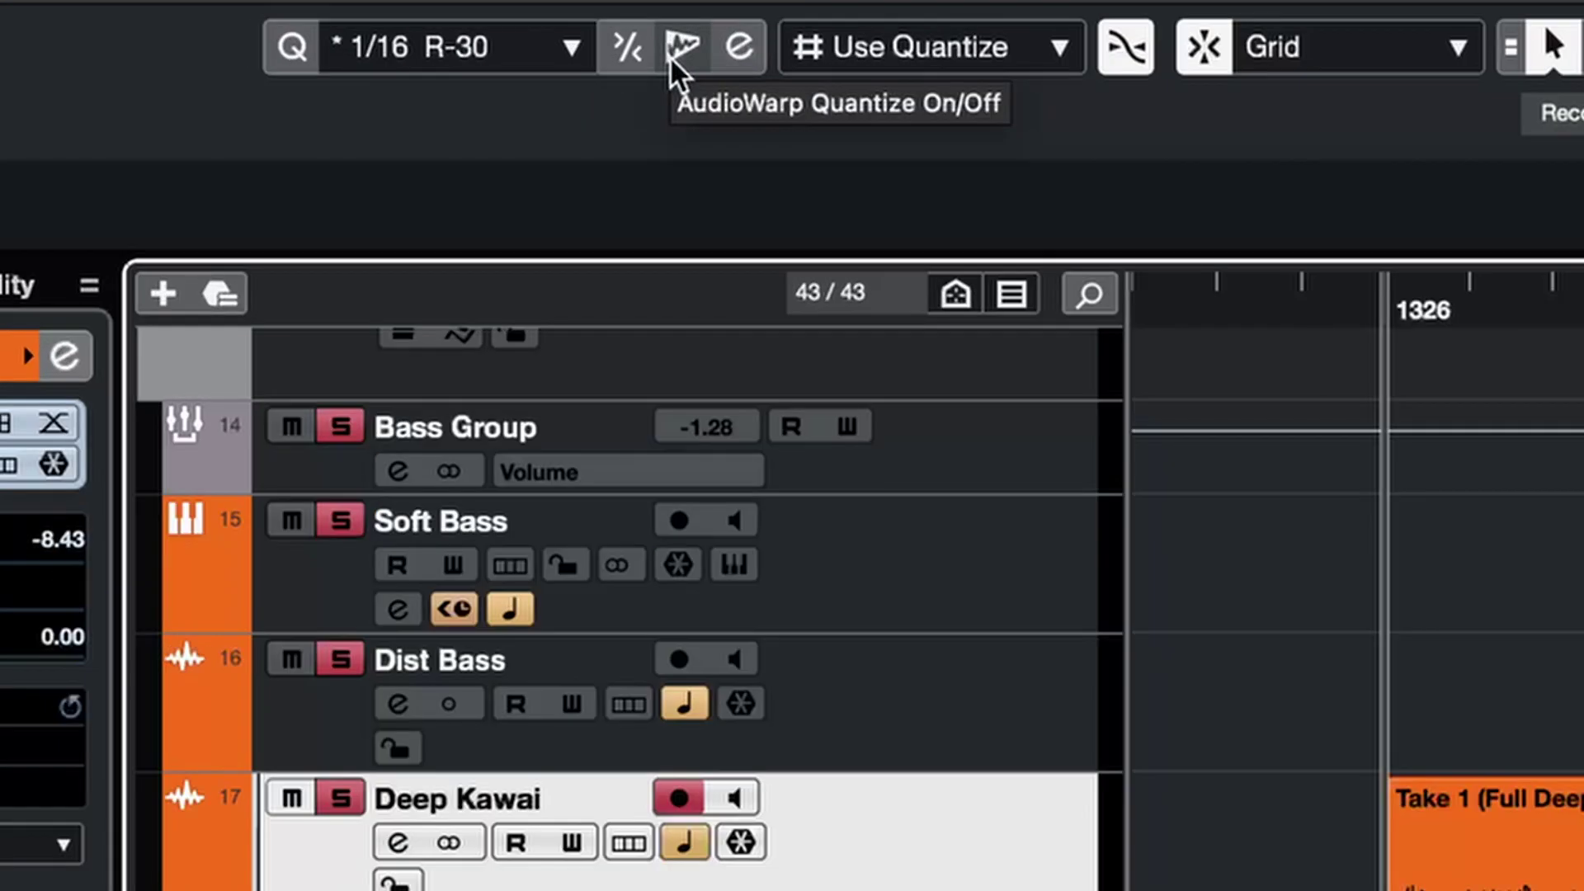
Turn on AudioWarp Quantize and view the list of available toolbar elements without changing it
{"action": "left_click", "coordinate": [681, 49]}
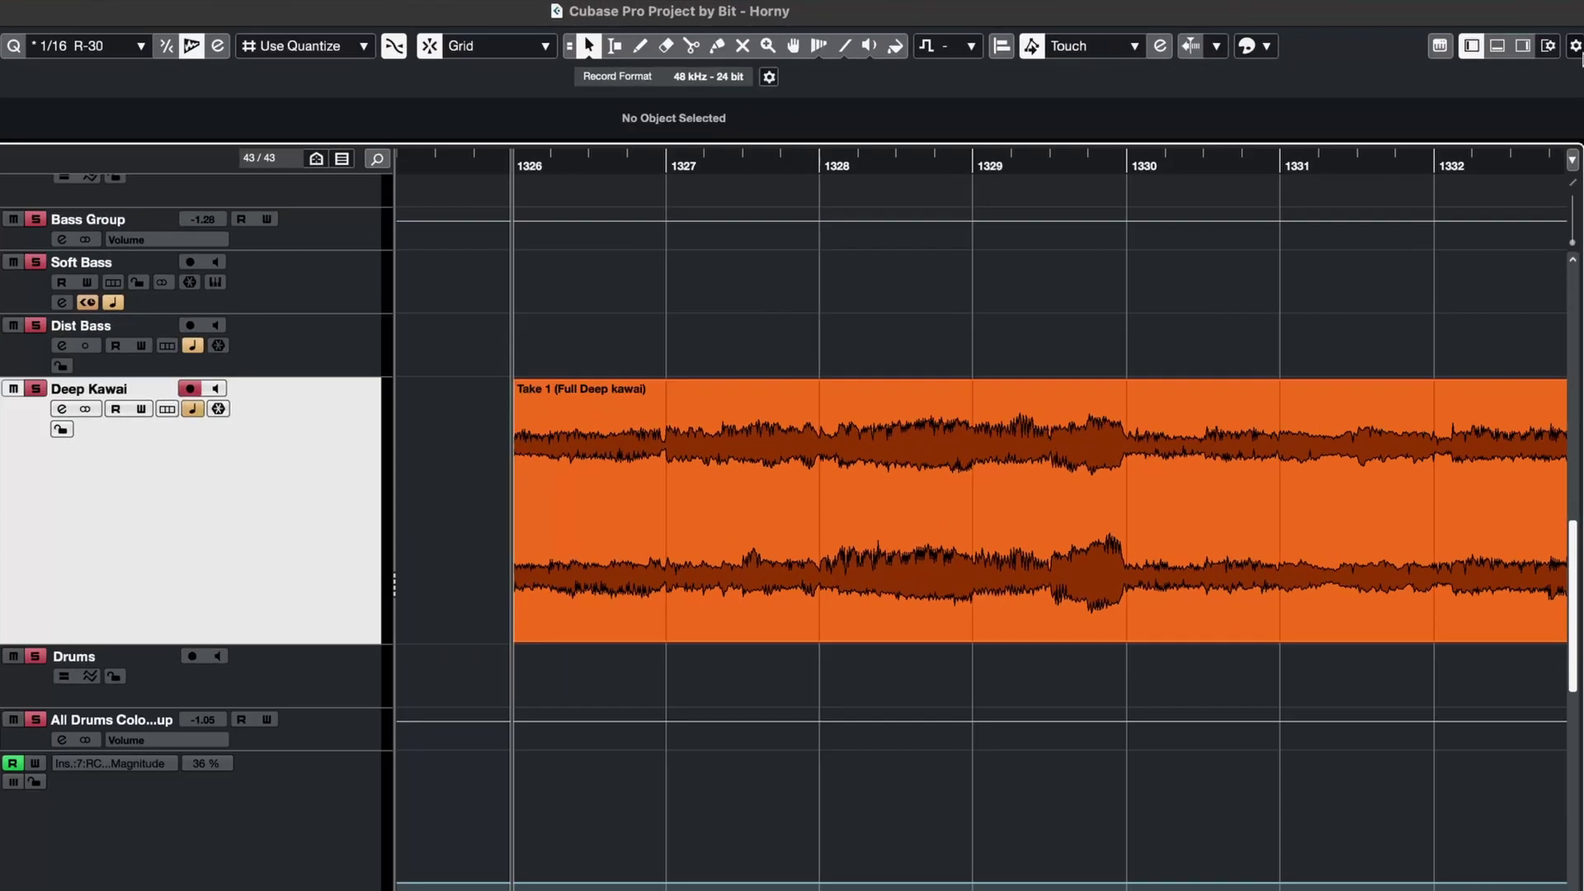
{"action": "right_click", "coordinate": [1381, 33]}
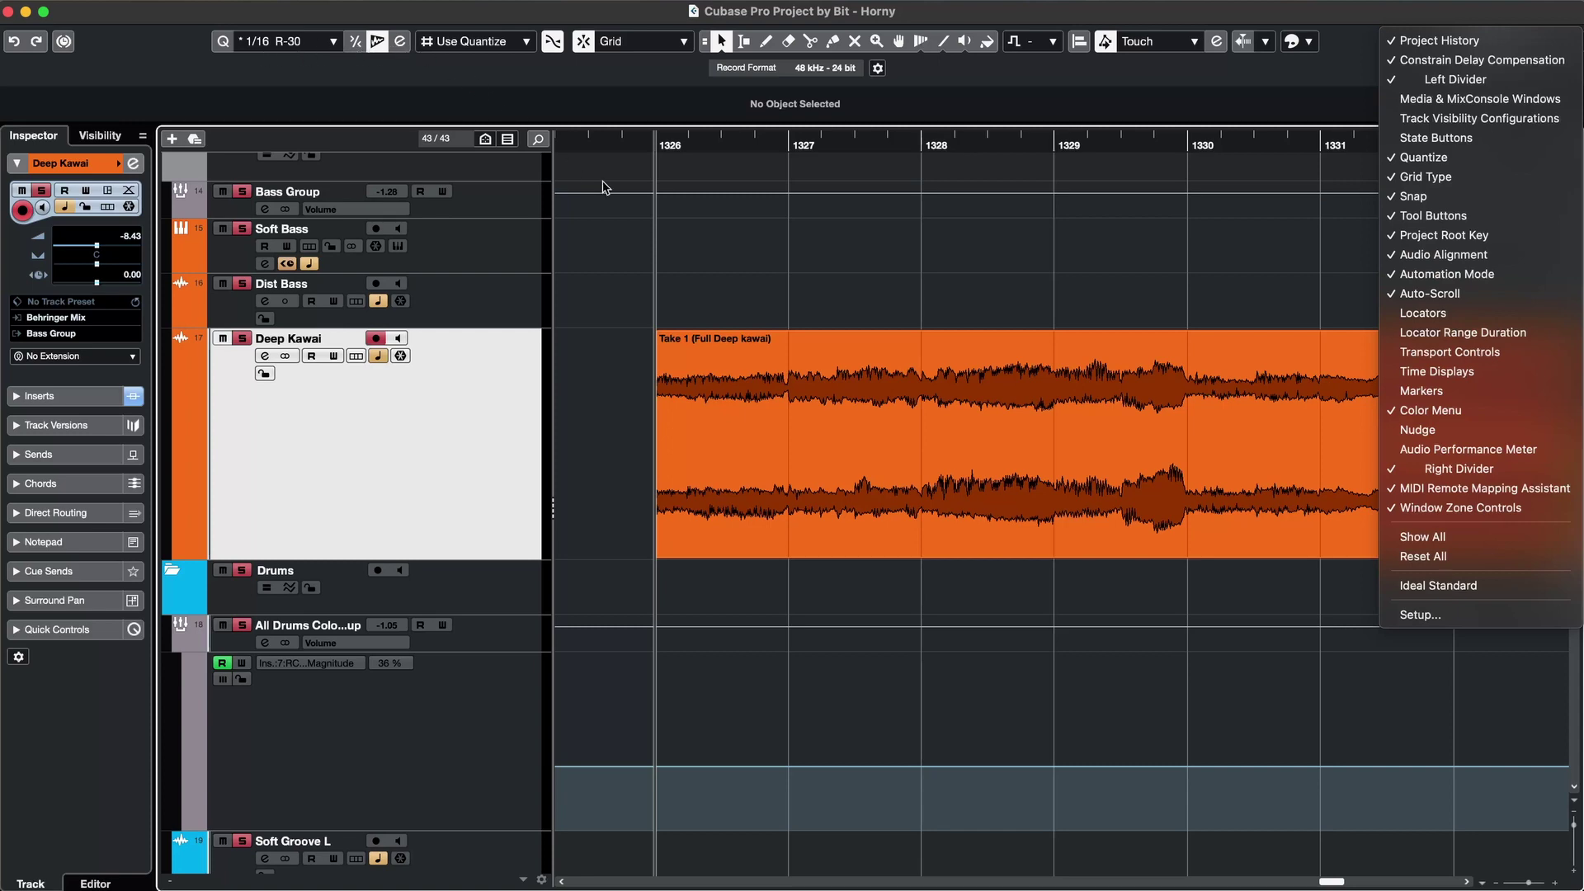
{"action": "left_click", "coordinate": [757, 254]}
Quantize the Take 1 (Full Deep kawai) audio event with the 1/16 R-30 setting and open it in the Sample Editor
{"action": "scroll", "coordinate": [701, 429], "scroll_direction": "up", "scroll_amount": 4}
{"action": "left_click", "coordinate": [769, 388]}
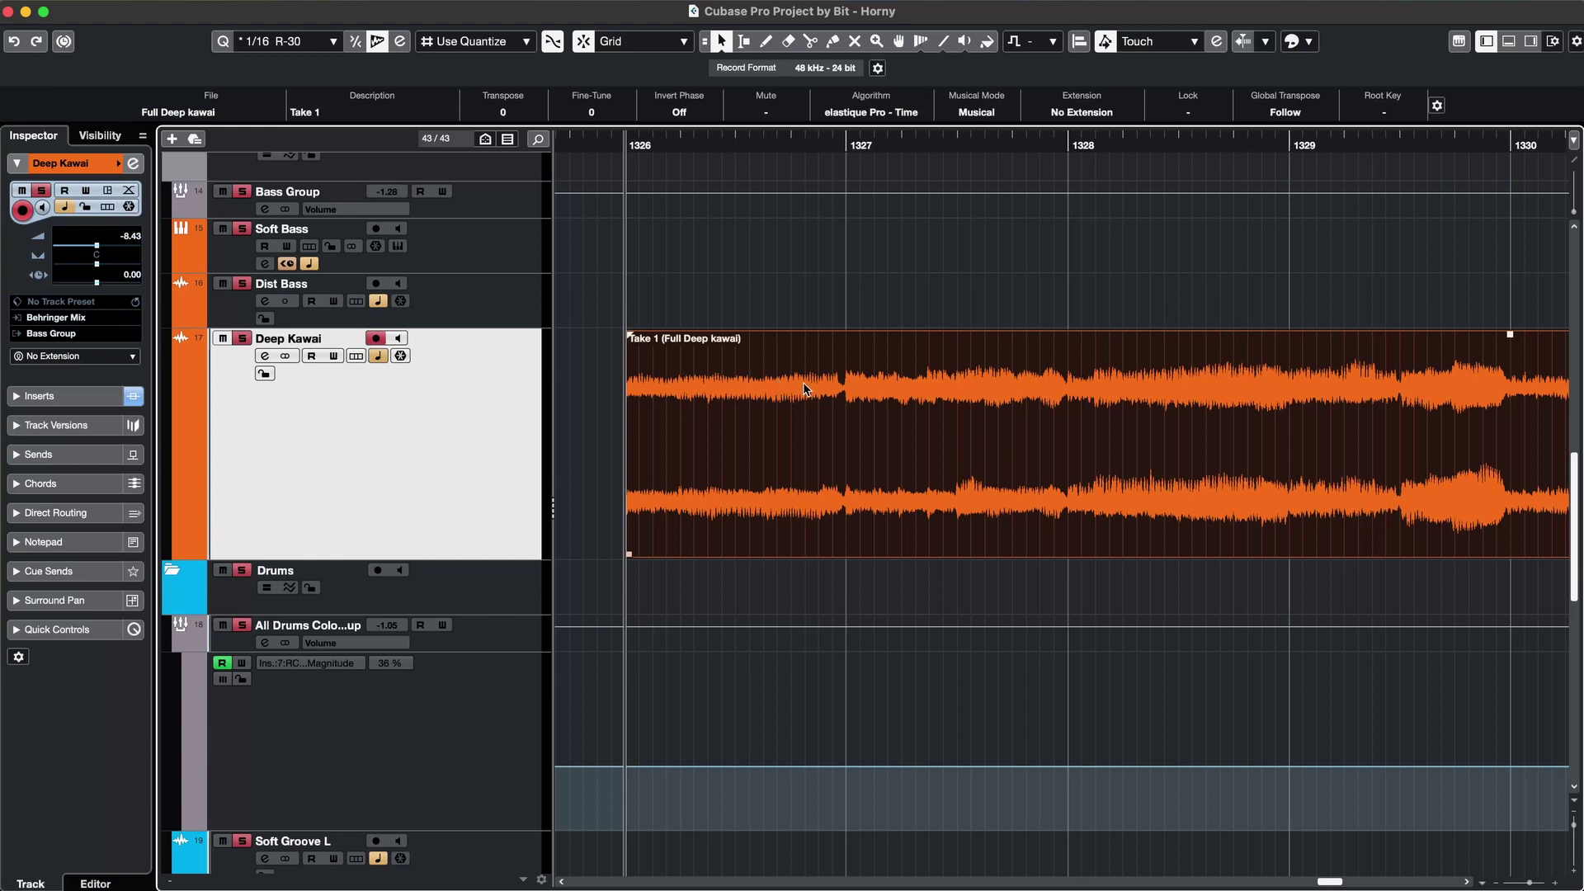
{"action": "key", "text": "q"}
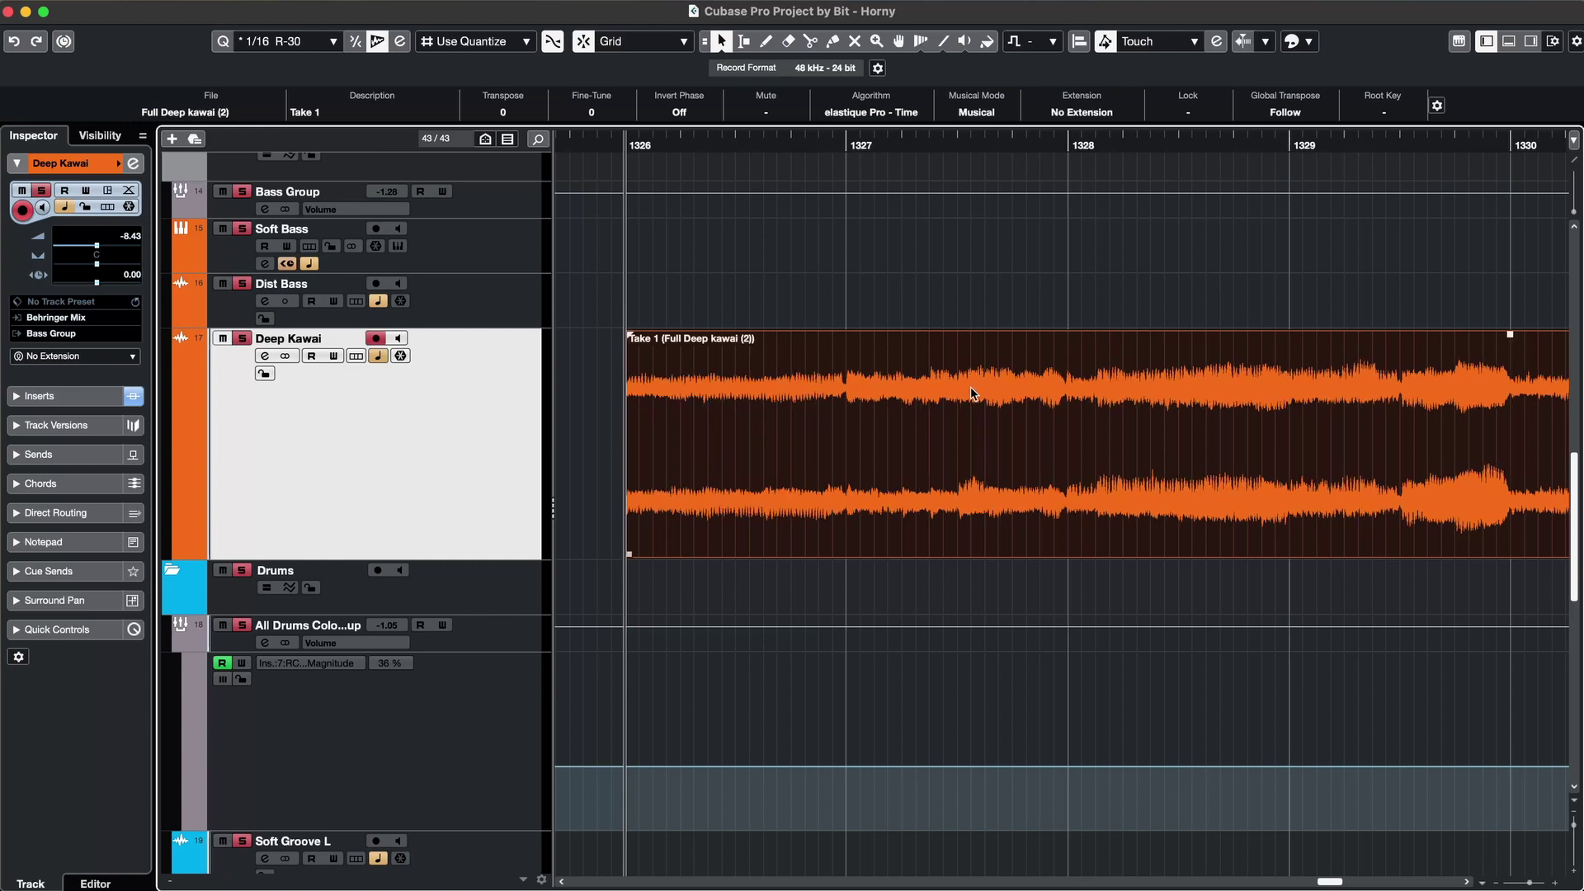
{"action": "scroll", "coordinate": [1014, 396], "scroll_direction": "right", "scroll_amount": 1}
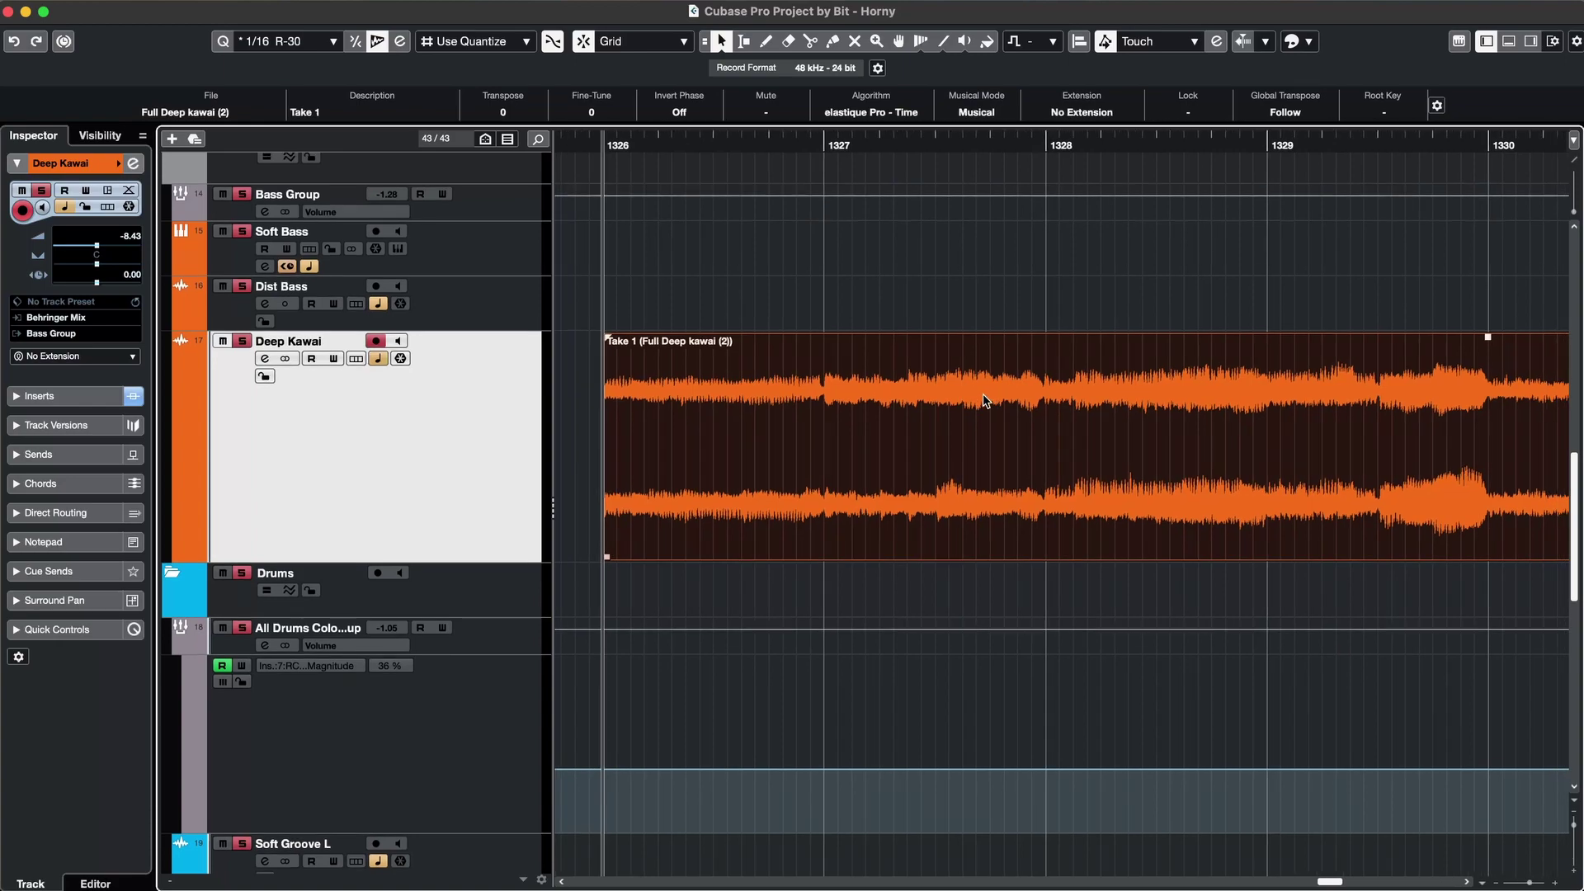
{"action": "double_click", "coordinate": [691, 399]}
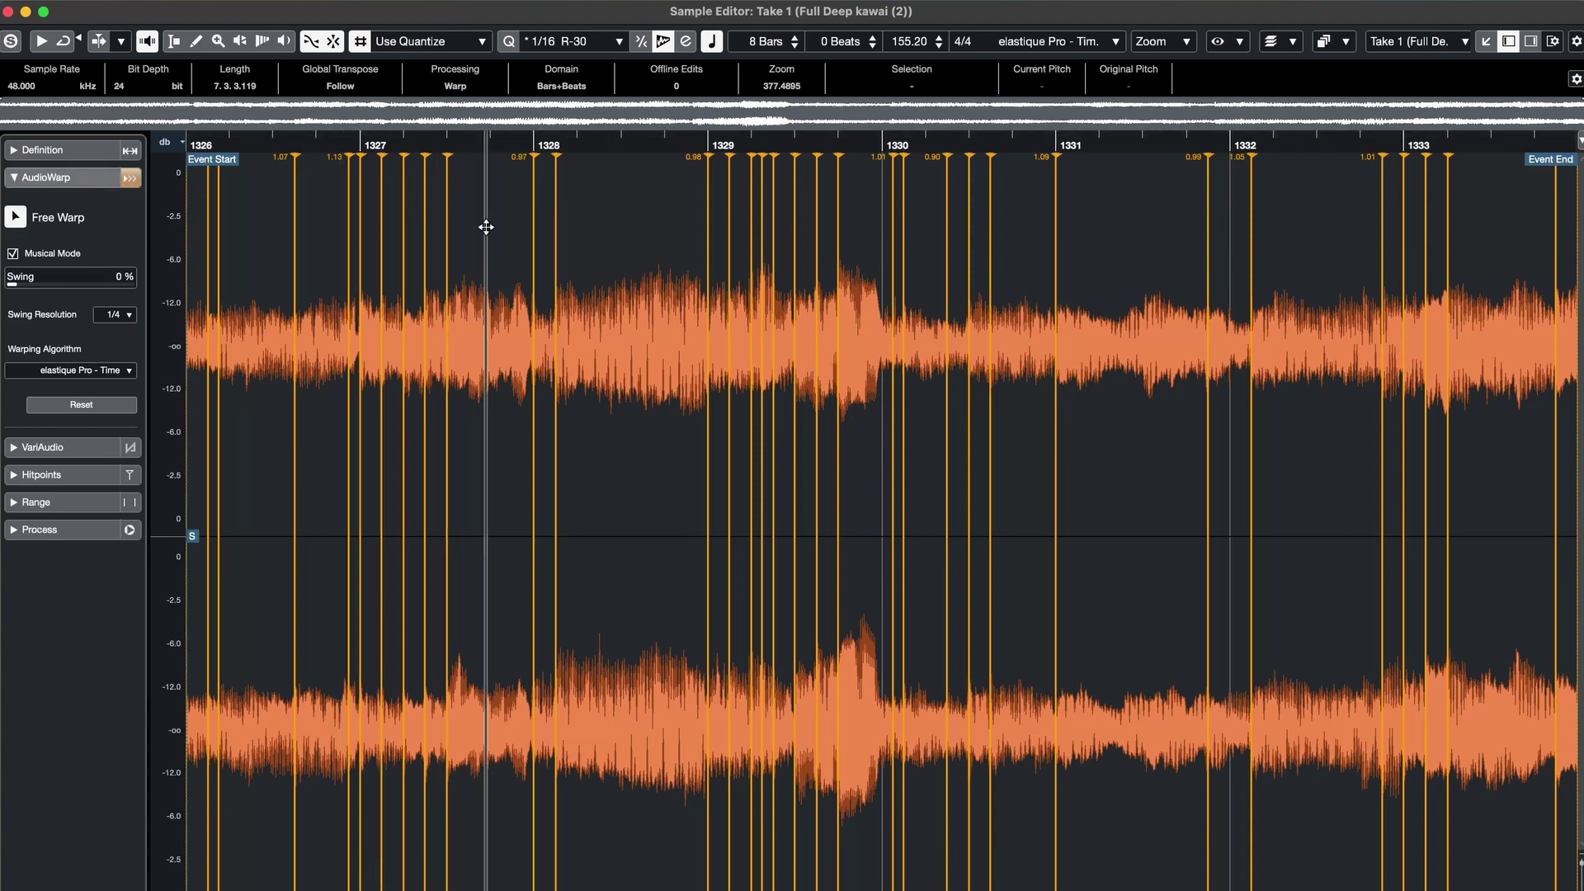
Try adding and moving Free Warp markers in the waveform between 1328.2 and 1328.4
{"action": "left_click_drag", "start_coordinate": [486, 227], "coordinate": [682, 310]}
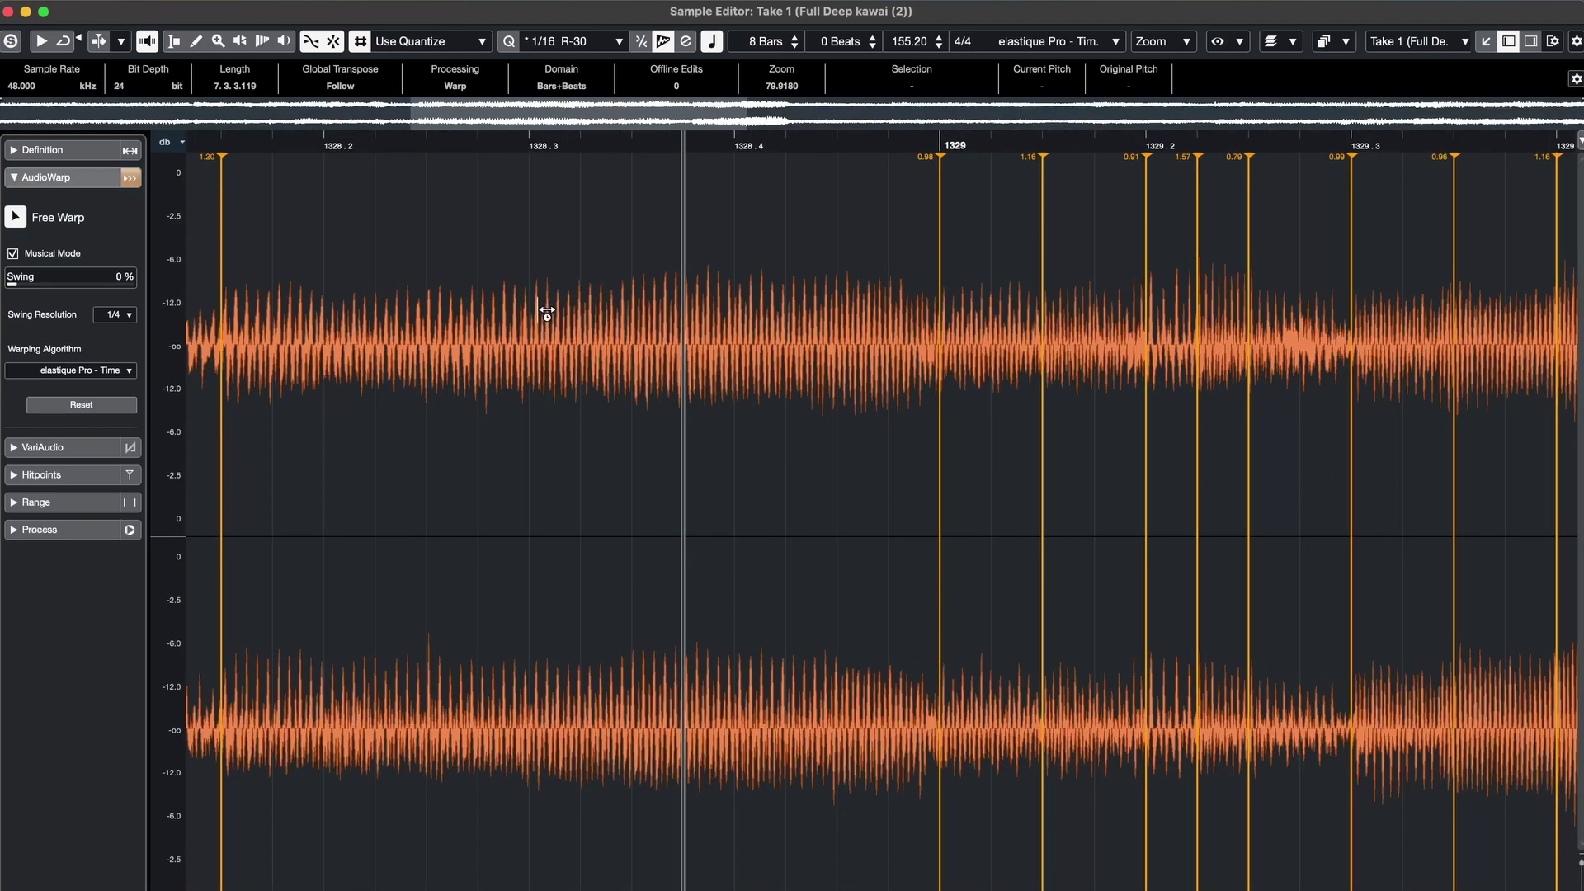
{"action": "left_click_drag", "start_coordinate": [546, 311], "coordinate": [494, 311]}
{"action": "mouse_move", "coordinate": [615, 313]}
{"action": "left_mouse_down"}
{"action": "mouse_move", "coordinate": [587, 313]}
{"action": "mouse_move", "coordinate": [693, 318]}
{"action": "left_mouse_up"}
{"action": "left_click", "coordinate": [346, 313]}
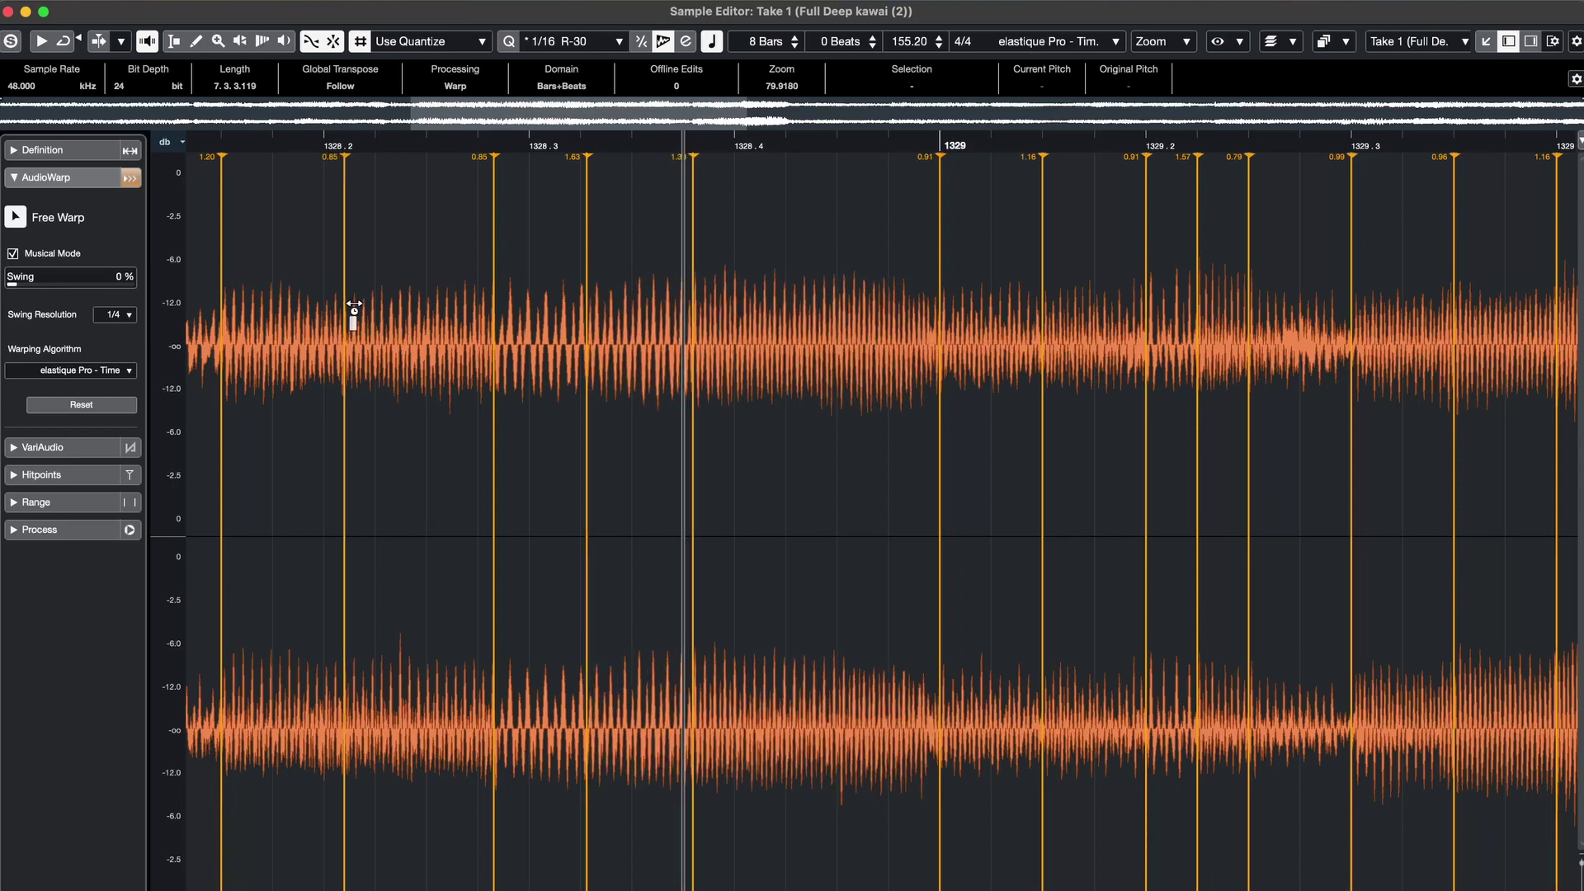
{"action": "left_click_drag", "start_coordinate": [354, 304], "coordinate": [937, 306]}
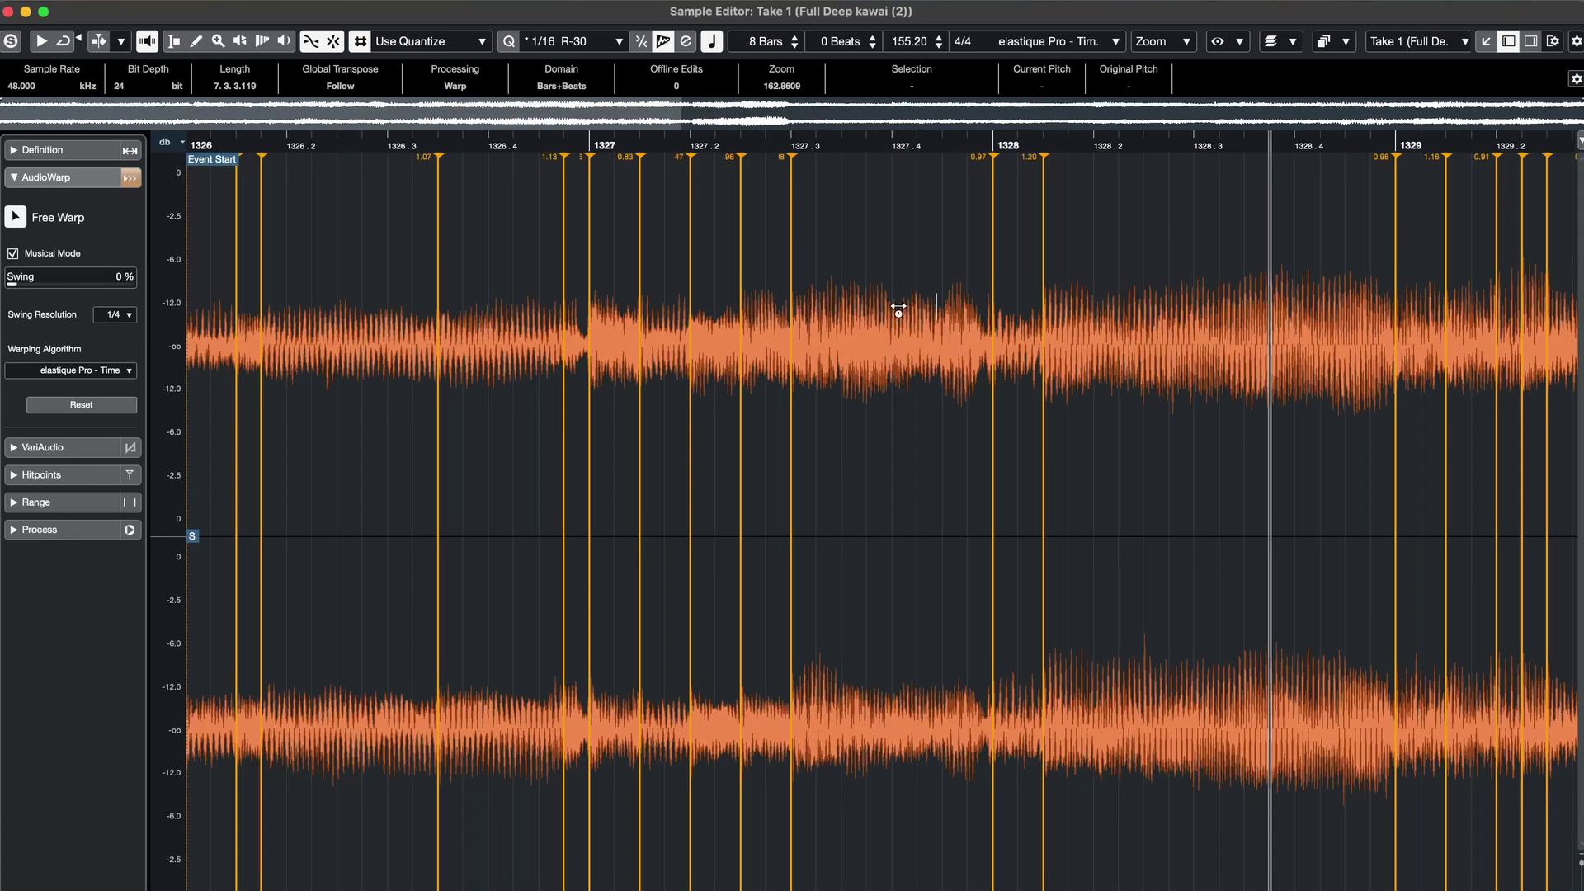
Play back the warped audio from the event start at bar 1326
{"action": "key", "text": "g"}
{"action": "left_click_drag", "start_coordinate": [253, 144], "coordinate": [108, 149]}
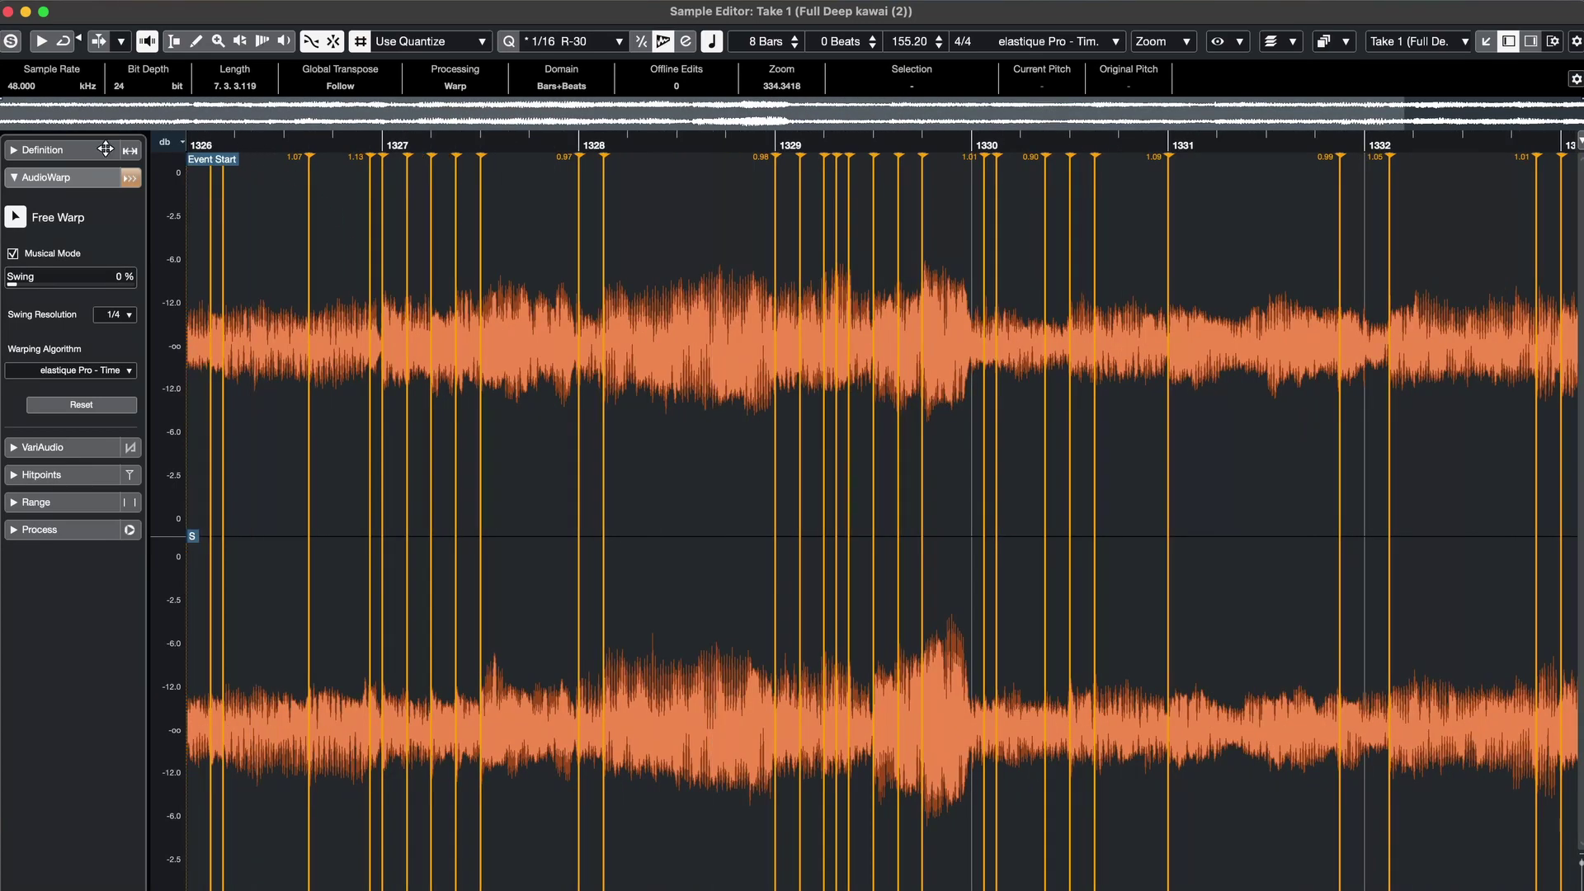
{"action": "key", "text": "space"}
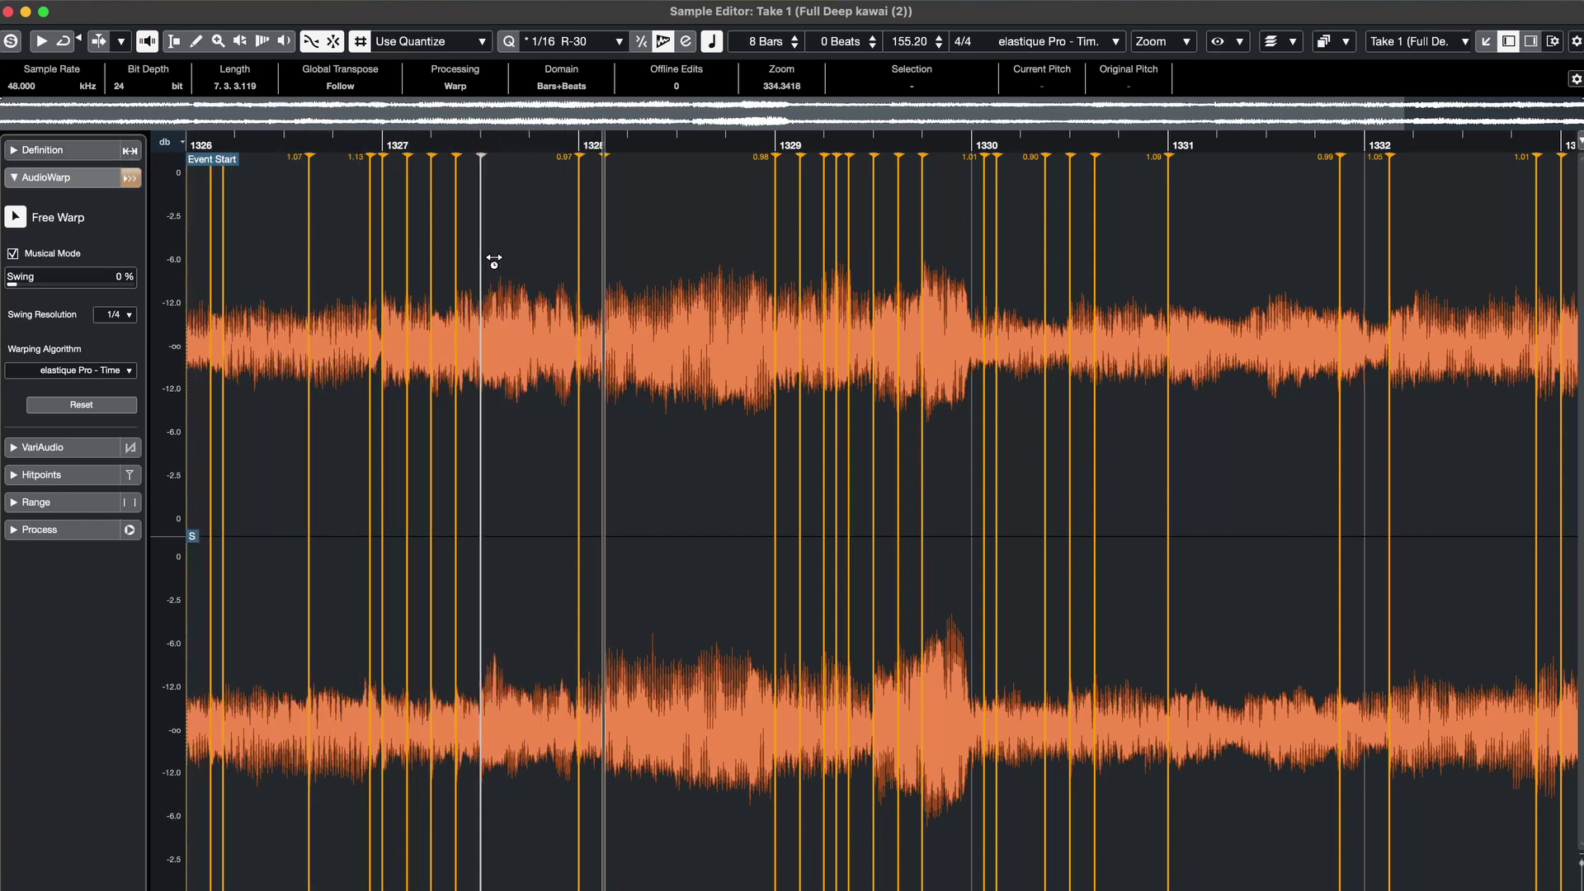
{"action": "key", "text": "c"}
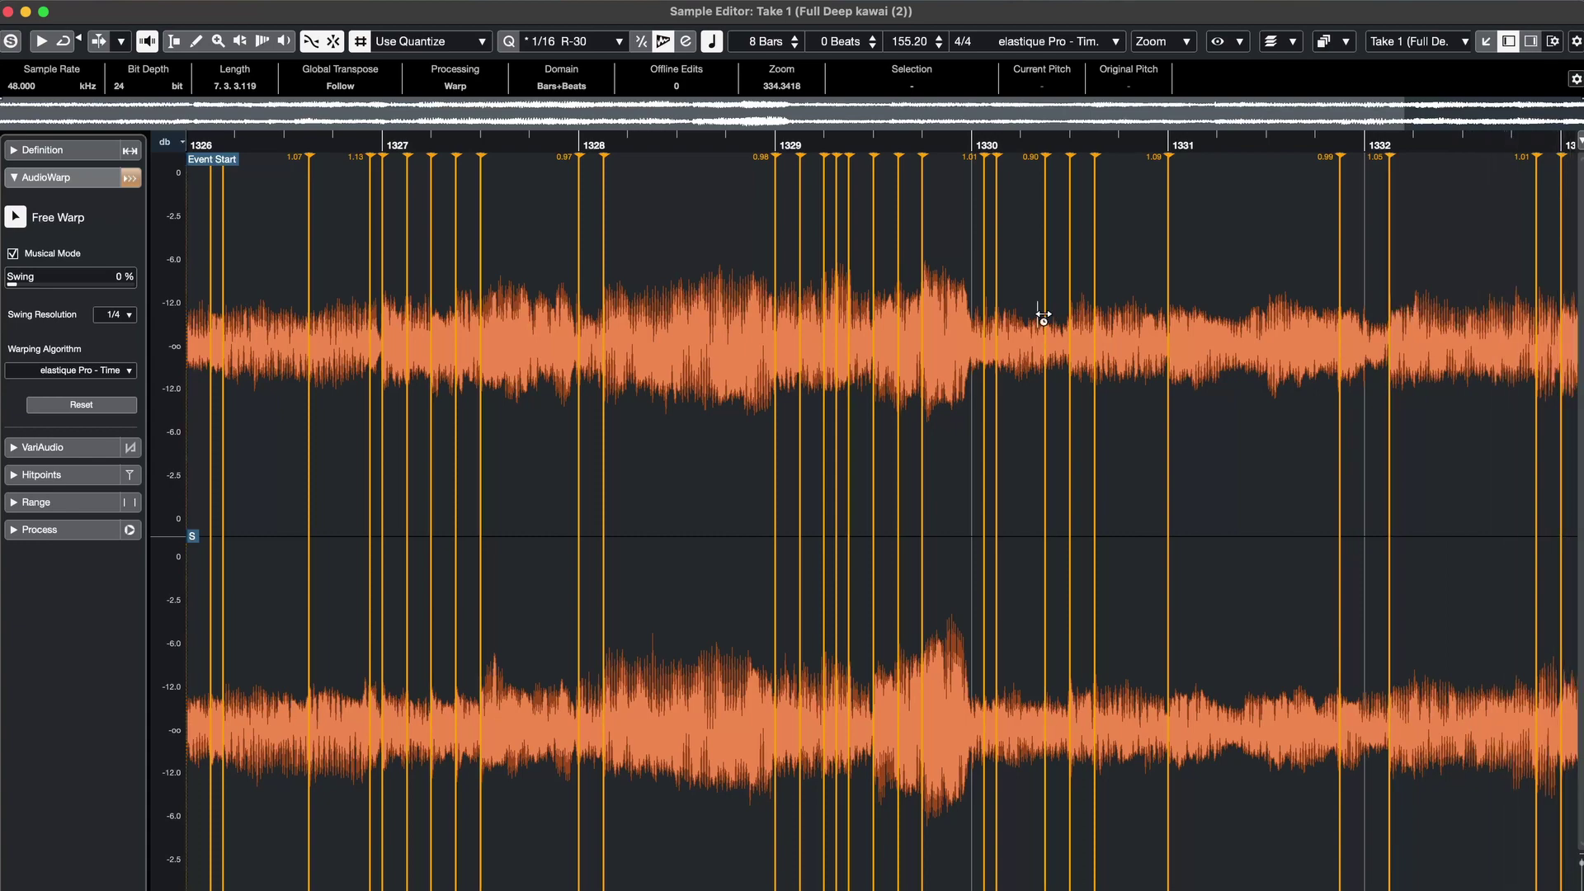
Examine the warp markers between bars 1326 and 1327 up close and listen to that passage
{"action": "scroll", "coordinate": [202, 345], "scroll_direction": "up", "scroll_amount": 4}
{"action": "scroll", "coordinate": [202, 346], "scroll_direction": "up", "scroll_amount": 3}
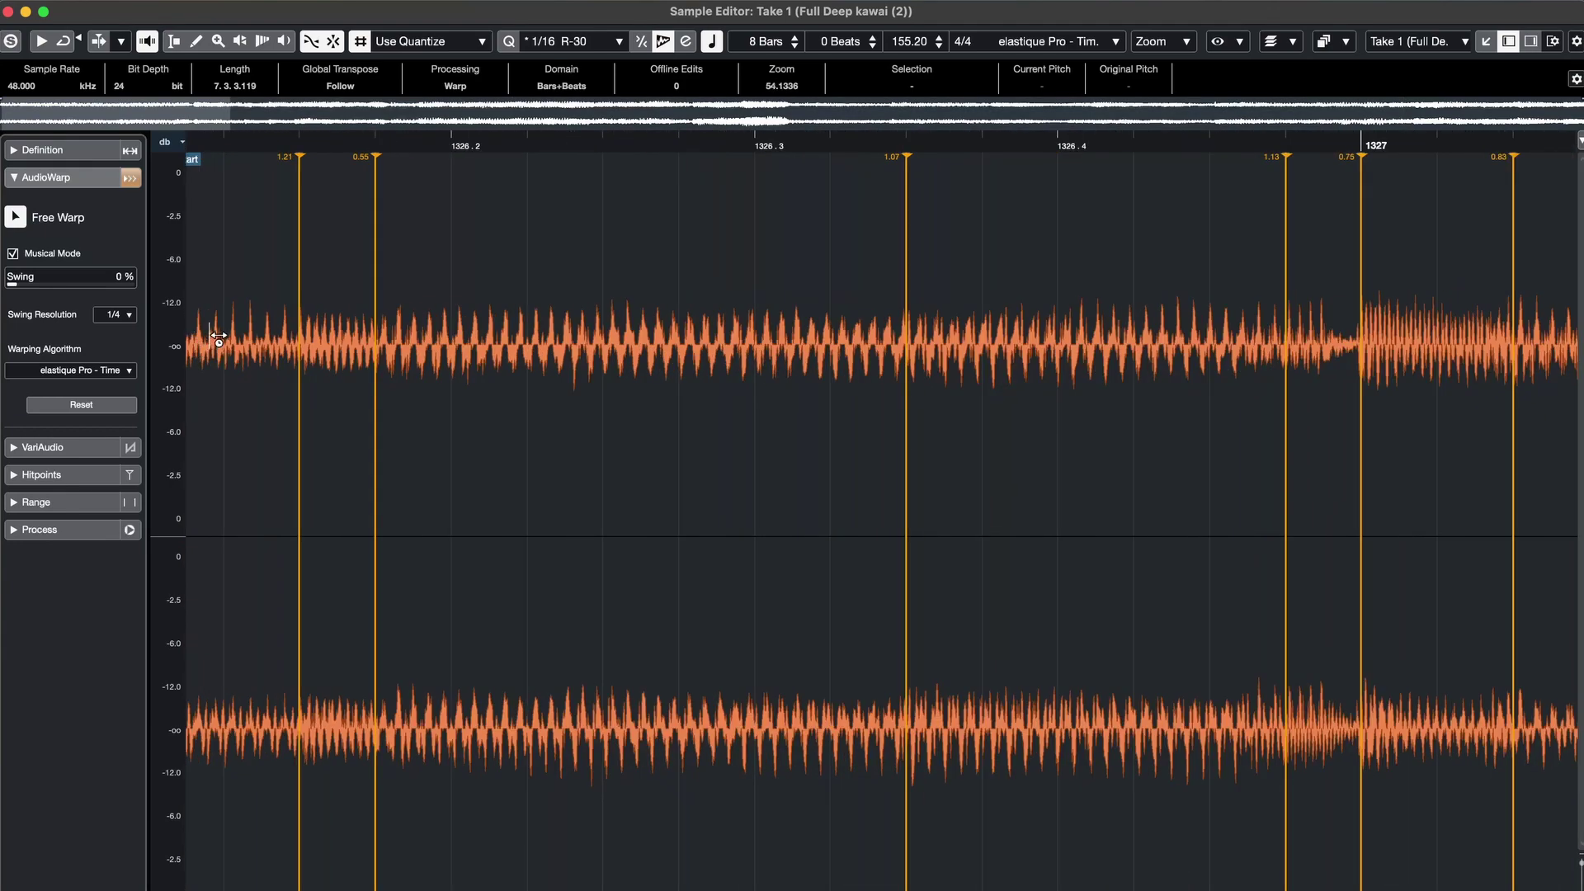
{"action": "scroll", "coordinate": [219, 337], "scroll_direction": "up", "scroll_amount": 2}
{"action": "scroll", "coordinate": [248, 326], "scroll_direction": "down", "scroll_amount": 5}
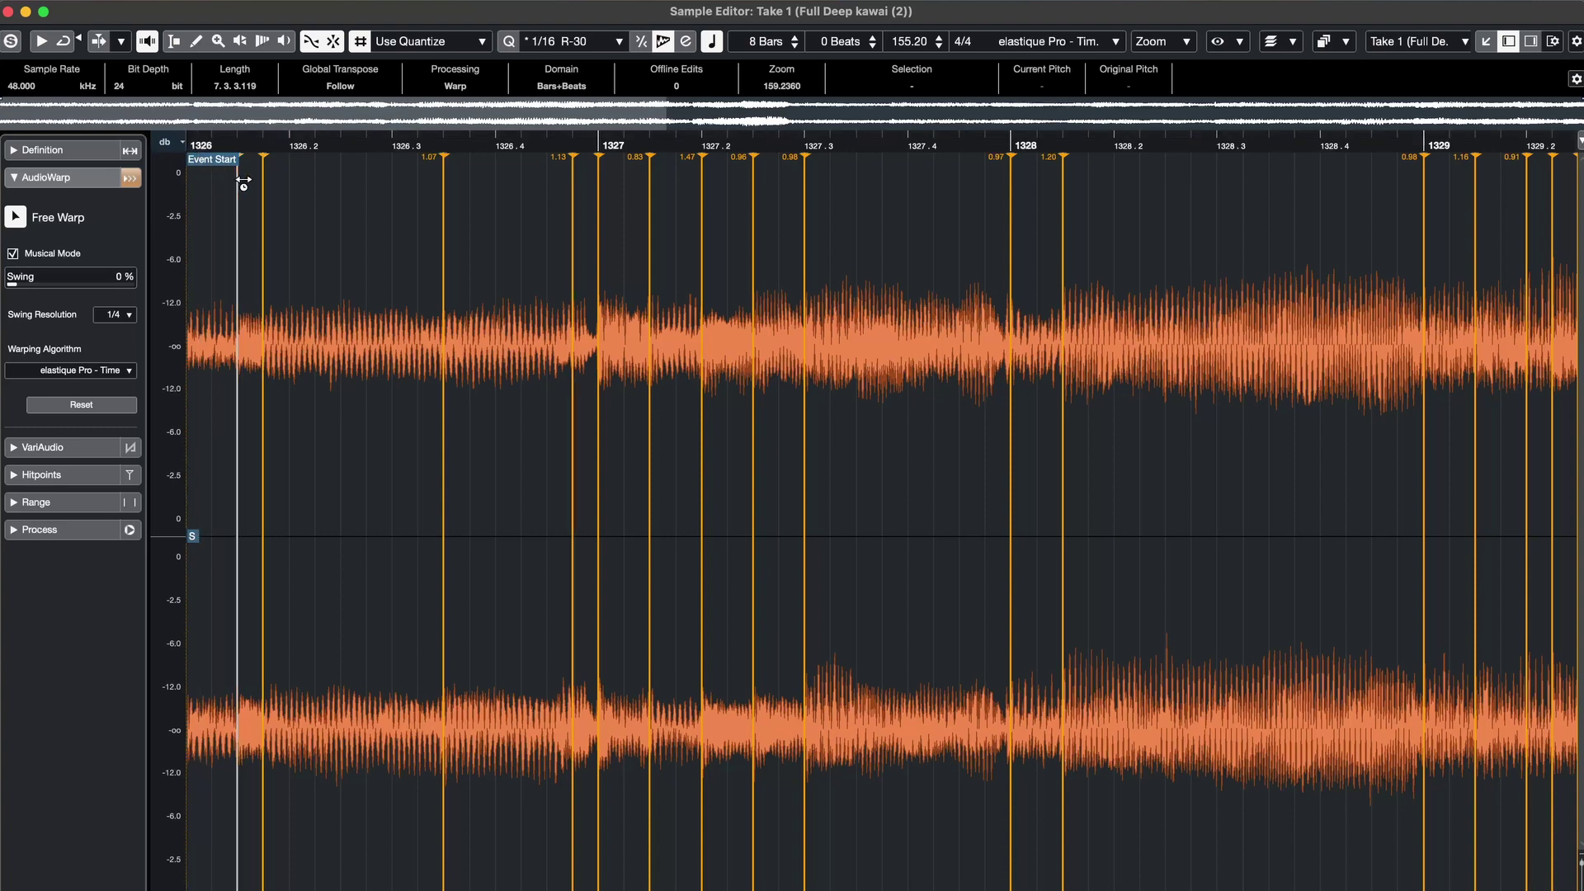
{"action": "key", "text": "space"}
{"action": "key", "text": "space"}
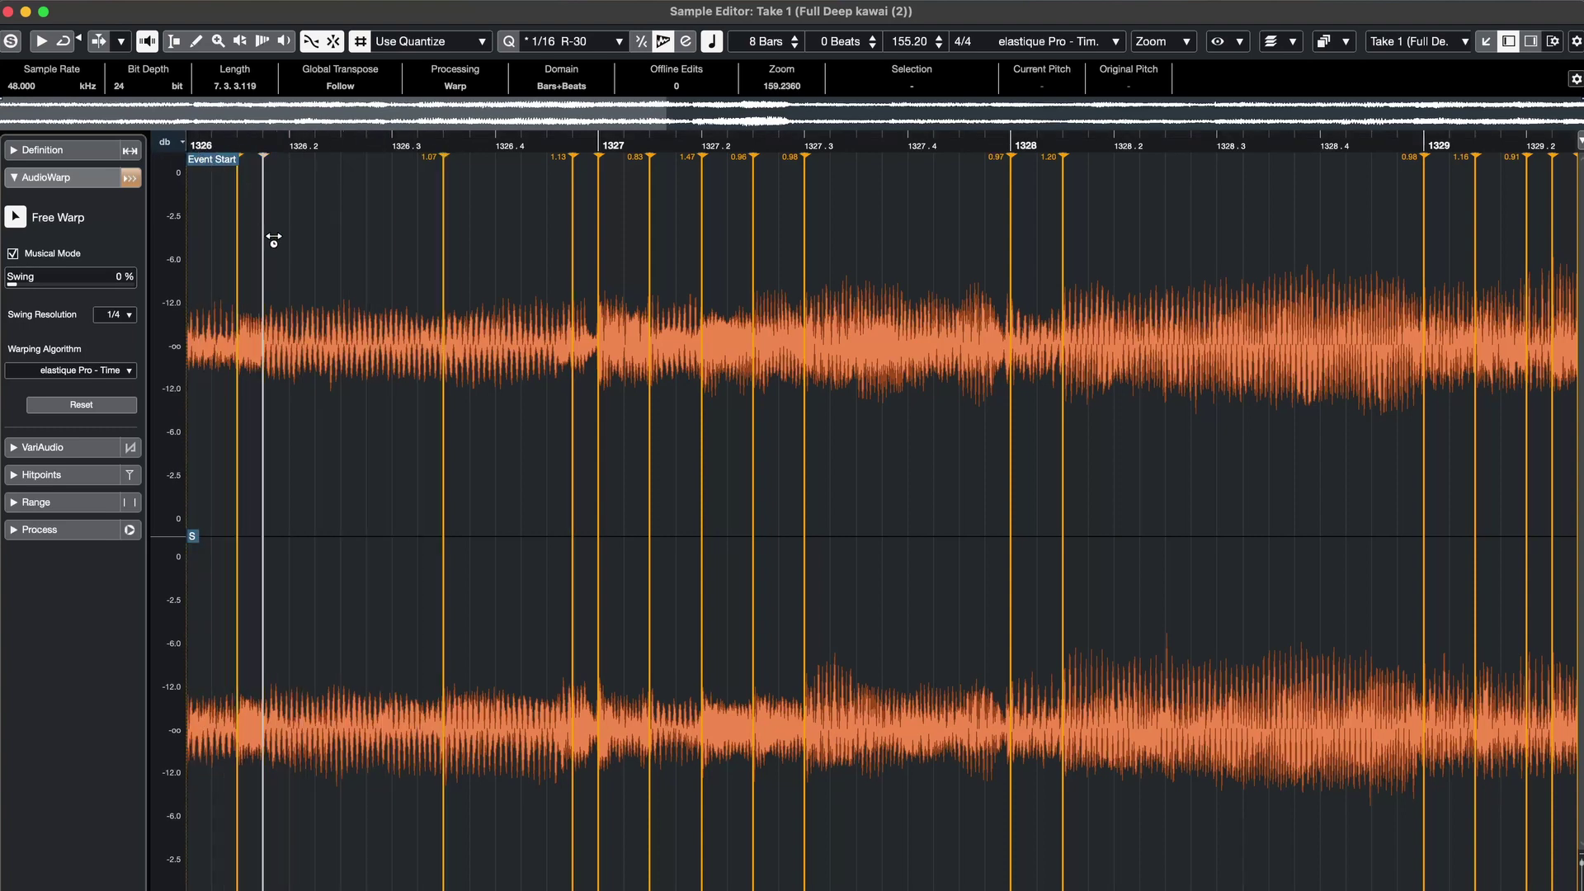
Delete the two warp markers between the event start and 1326.2, and play back the result before closing the editor
{"action": "left_click_drag", "start_coordinate": [283, 264], "coordinate": [189, 276]}
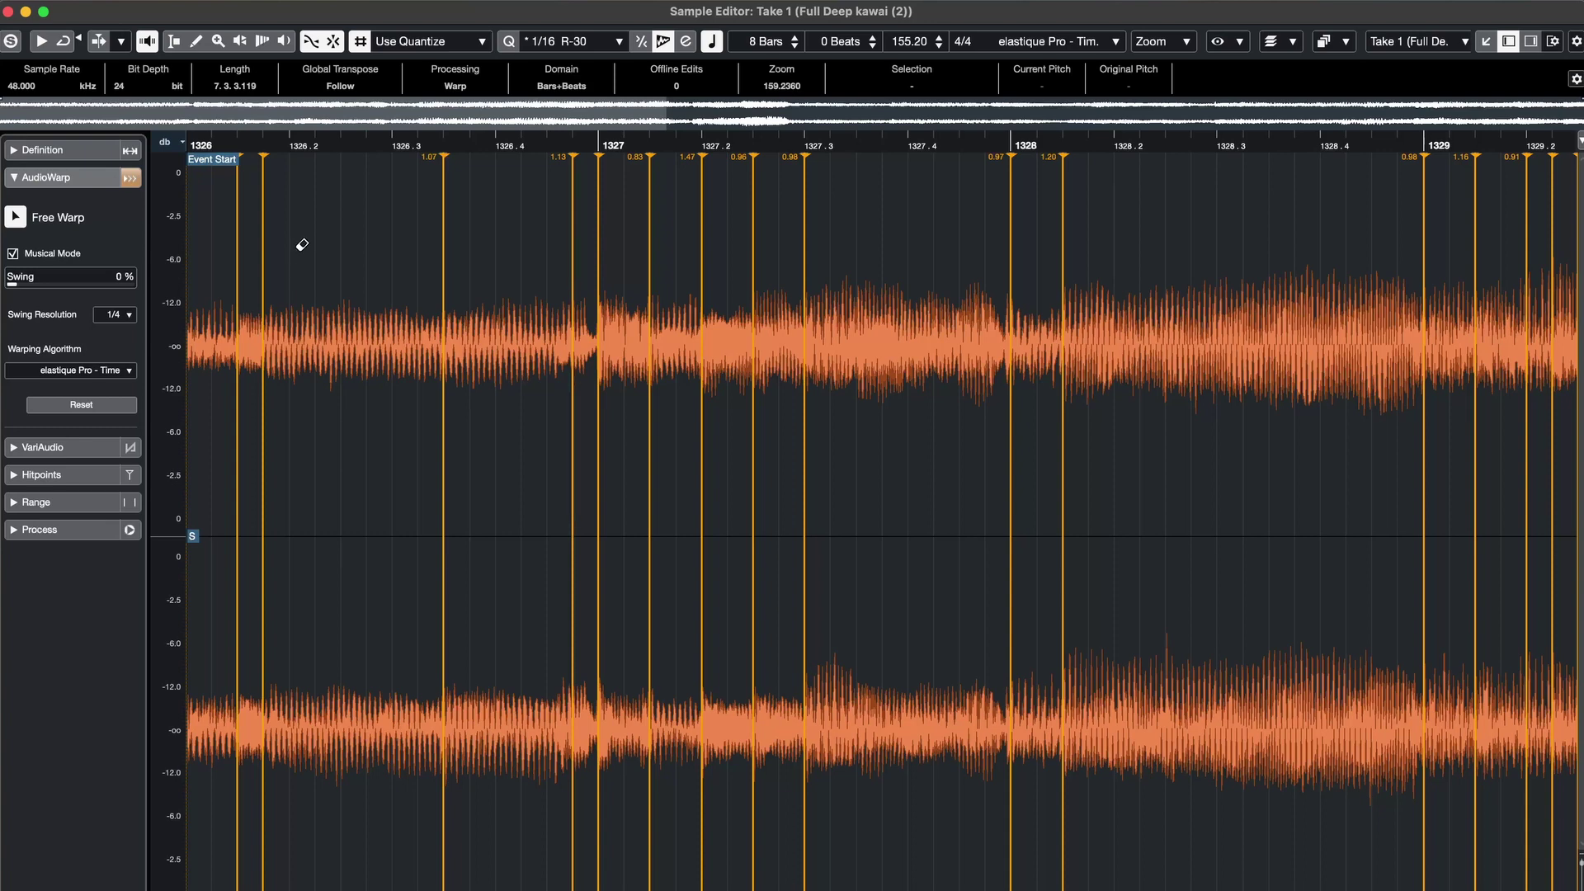
{"action": "mouse_move", "coordinate": [299, 252]}
{"action": "left_mouse_down"}
{"action": "mouse_move", "coordinate": [230, 305]}
{"action": "mouse_move", "coordinate": [195, 354]}
{"action": "mouse_move", "coordinate": [209, 372]}
{"action": "left_mouse_up"}
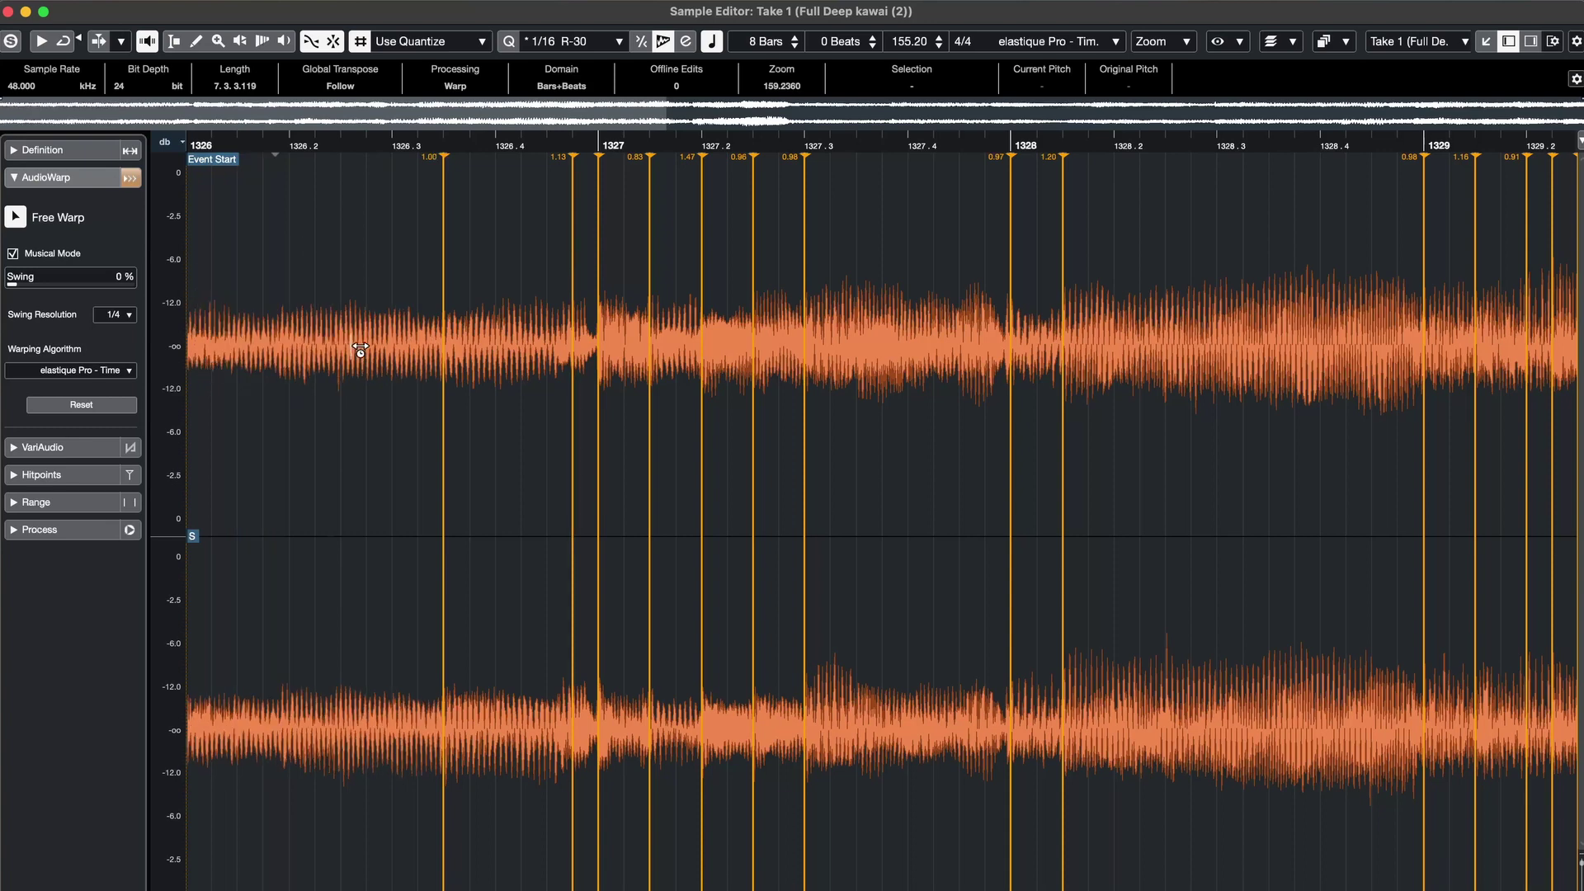
{"action": "key", "text": "space"}
{"action": "key", "text": "g"}
{"action": "key", "text": "g"}
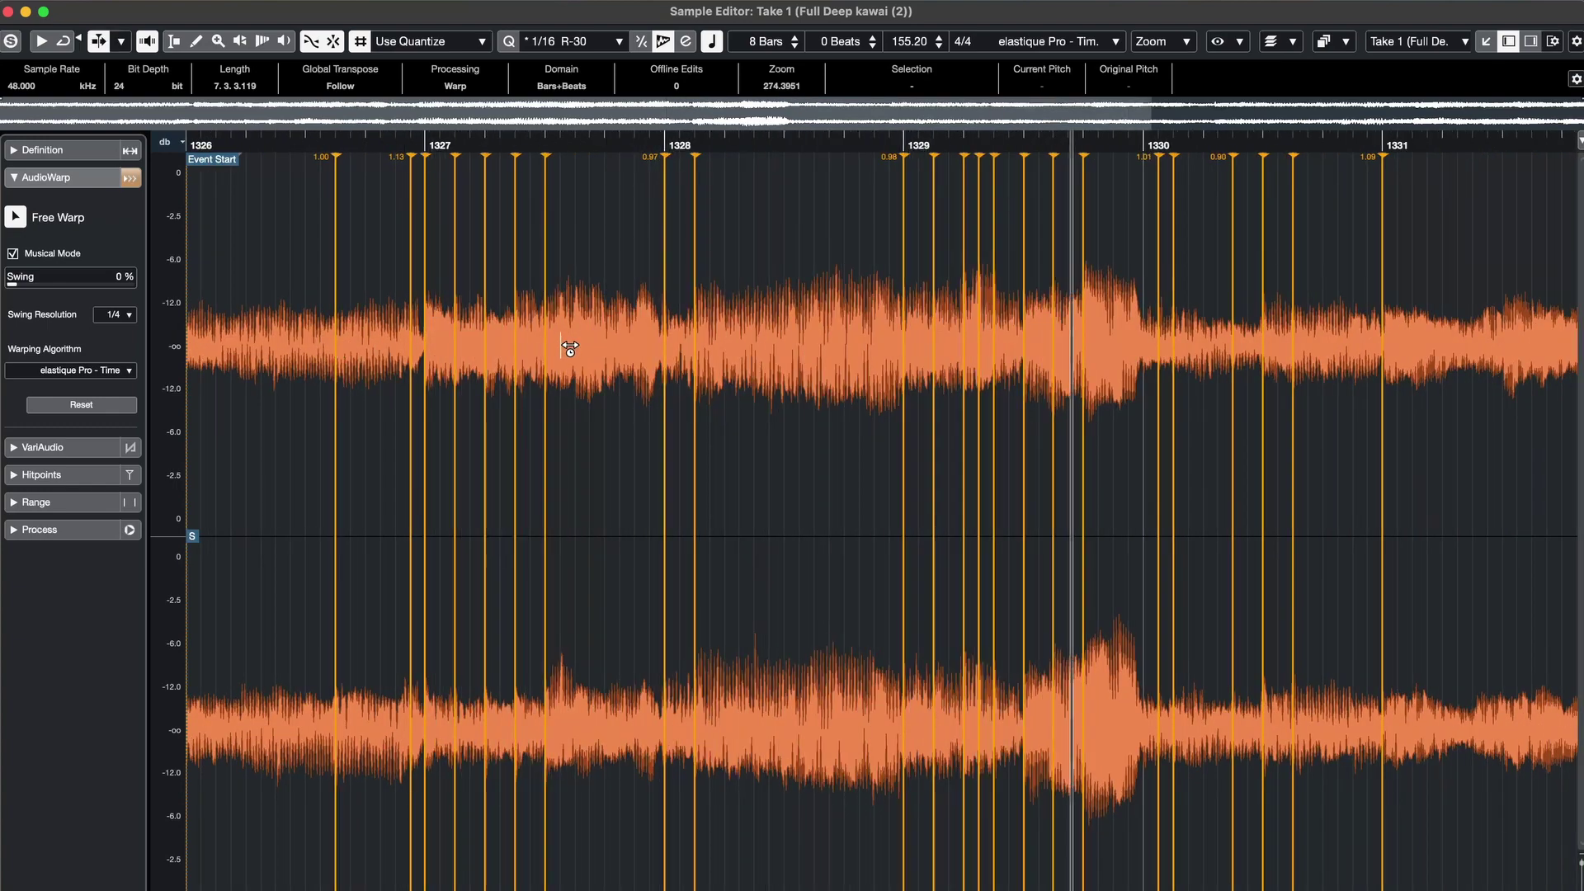
{"action": "left_click", "coordinate": [9, 11]}
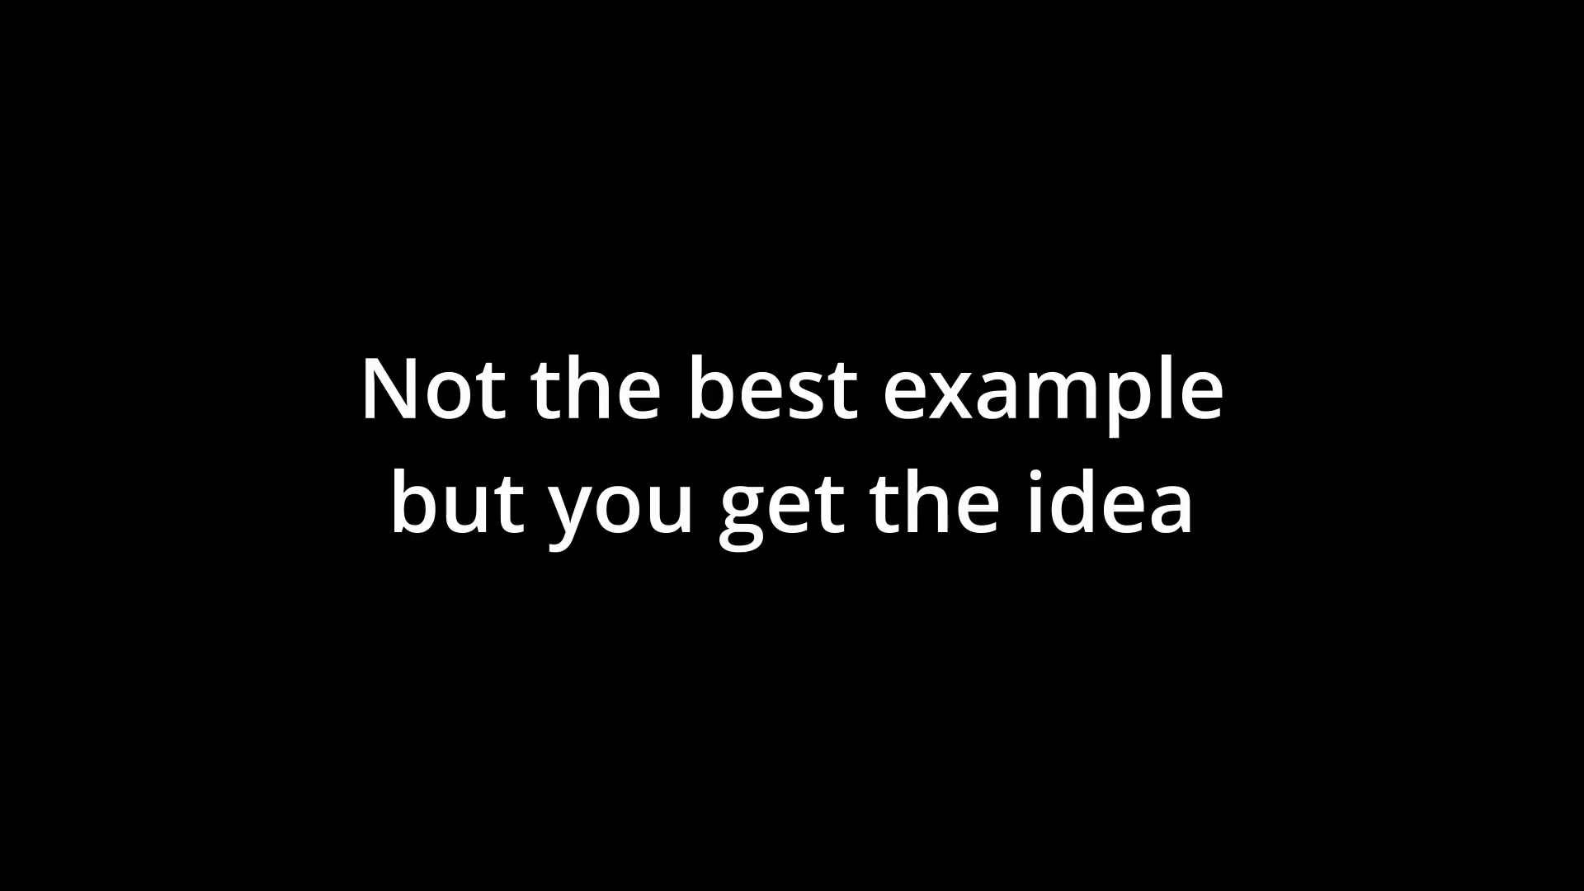